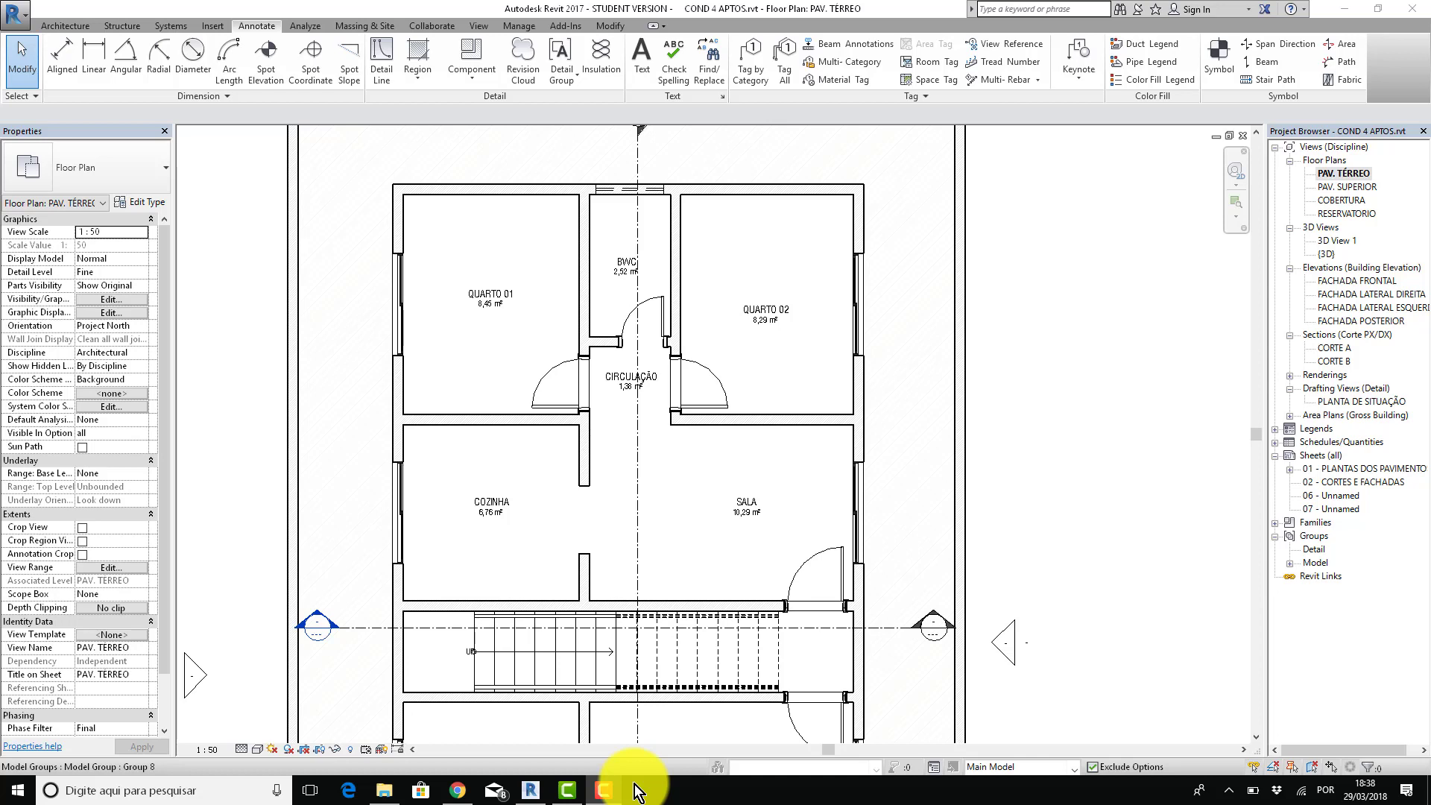
Refocus Revit and zoom and pan to frame the ground floor rooms.
click(605, 788)
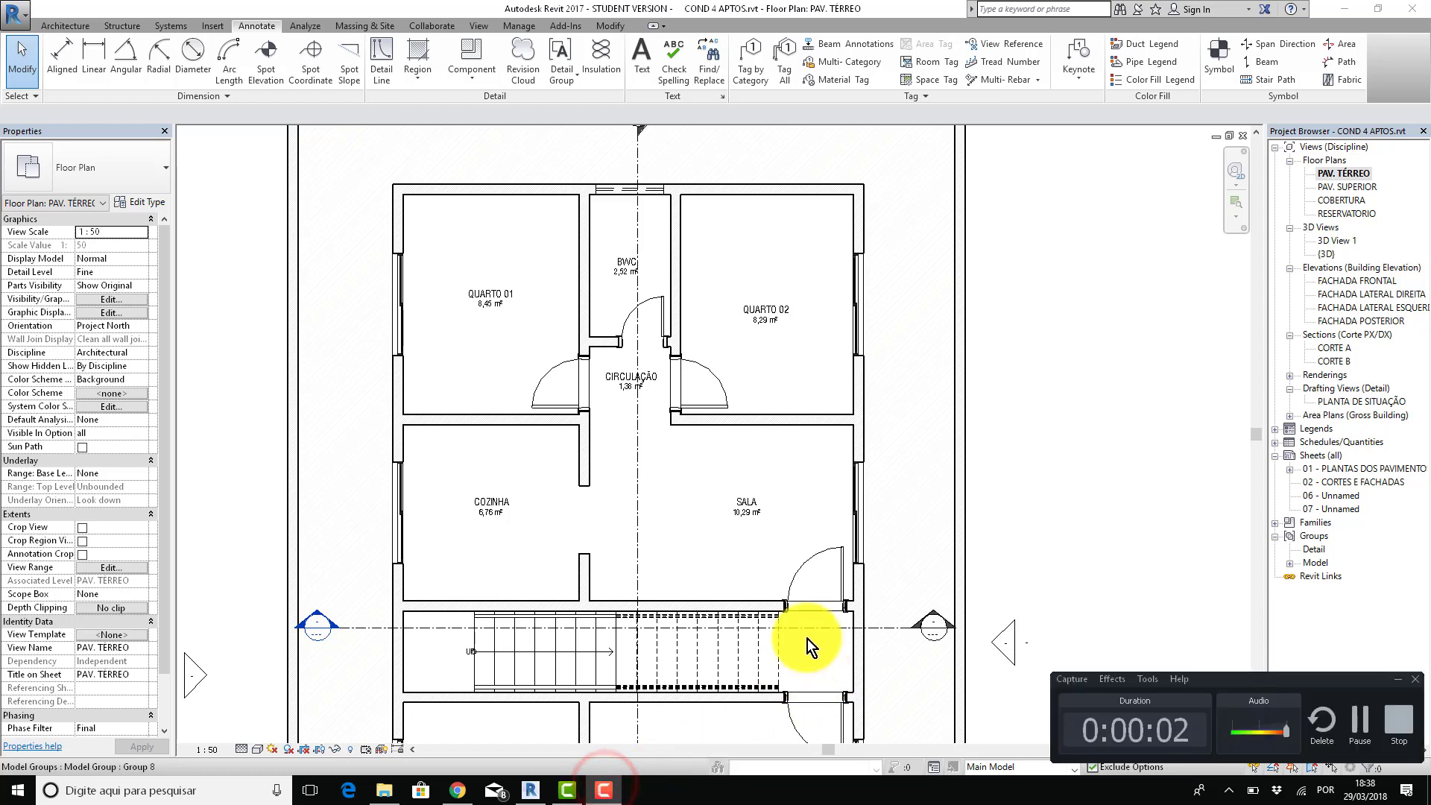
click(668, 487)
scroll(667, 480, up, 1)
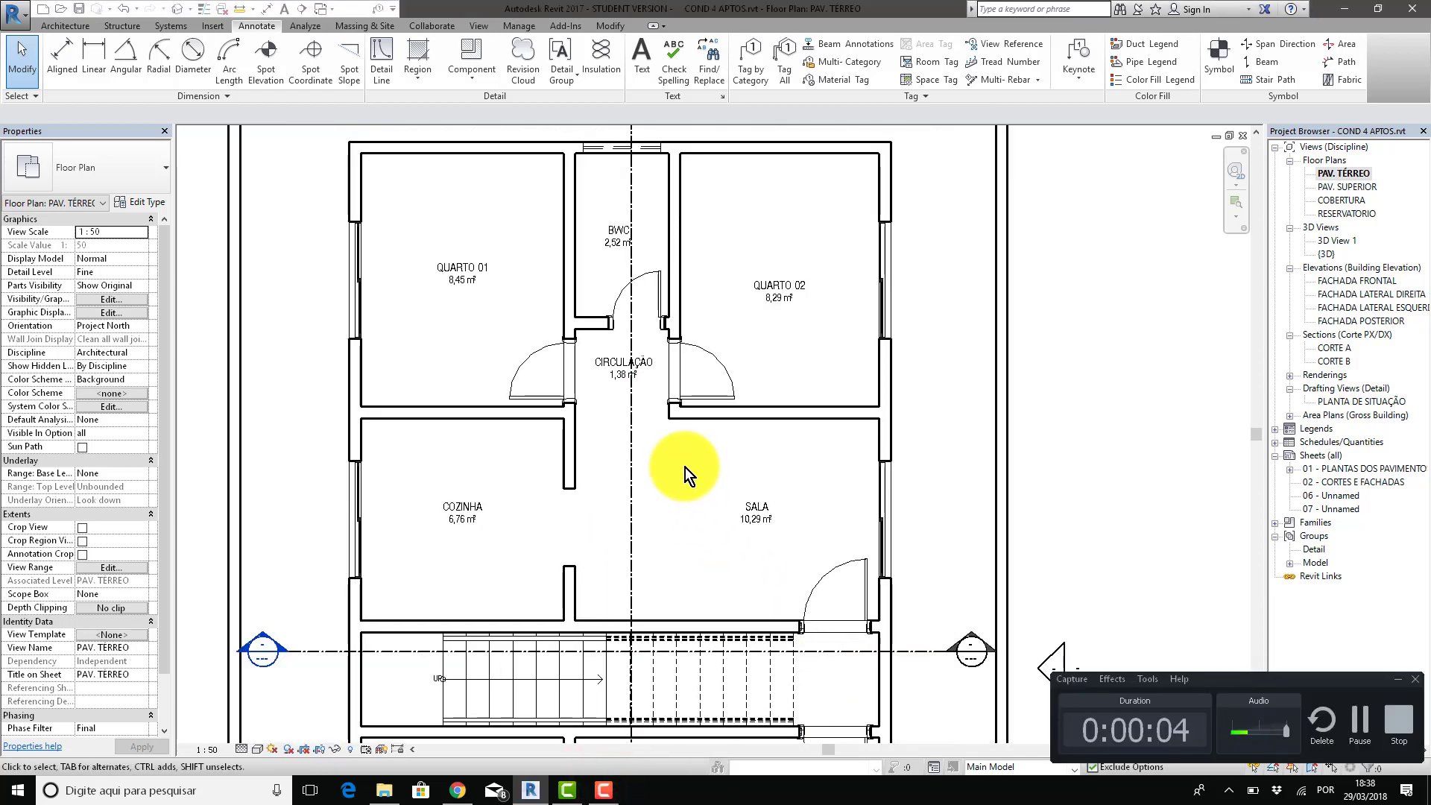
scroll(686, 467, up, 1)
scroll(598, 473, down, 1)
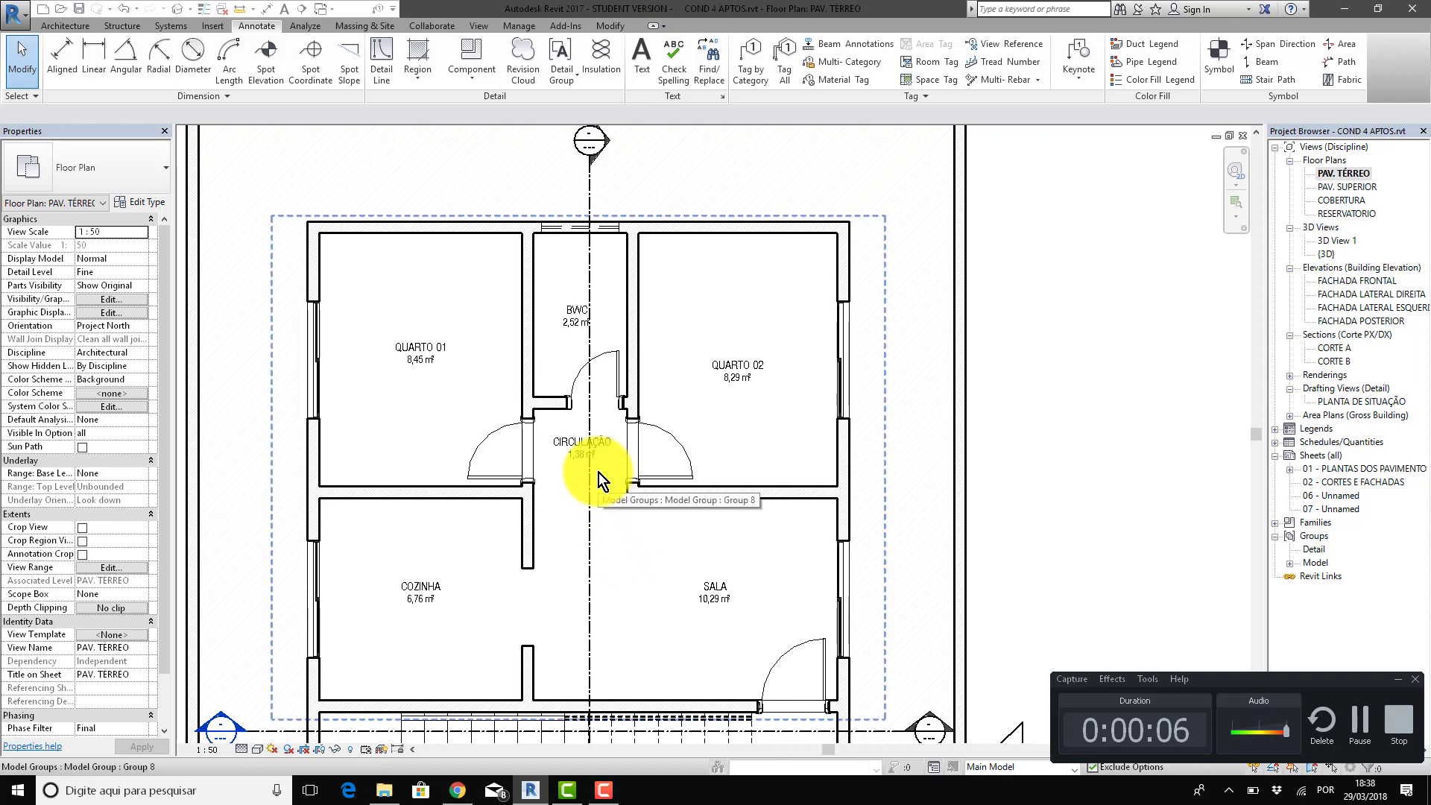
scroll(611, 309, down, 1)
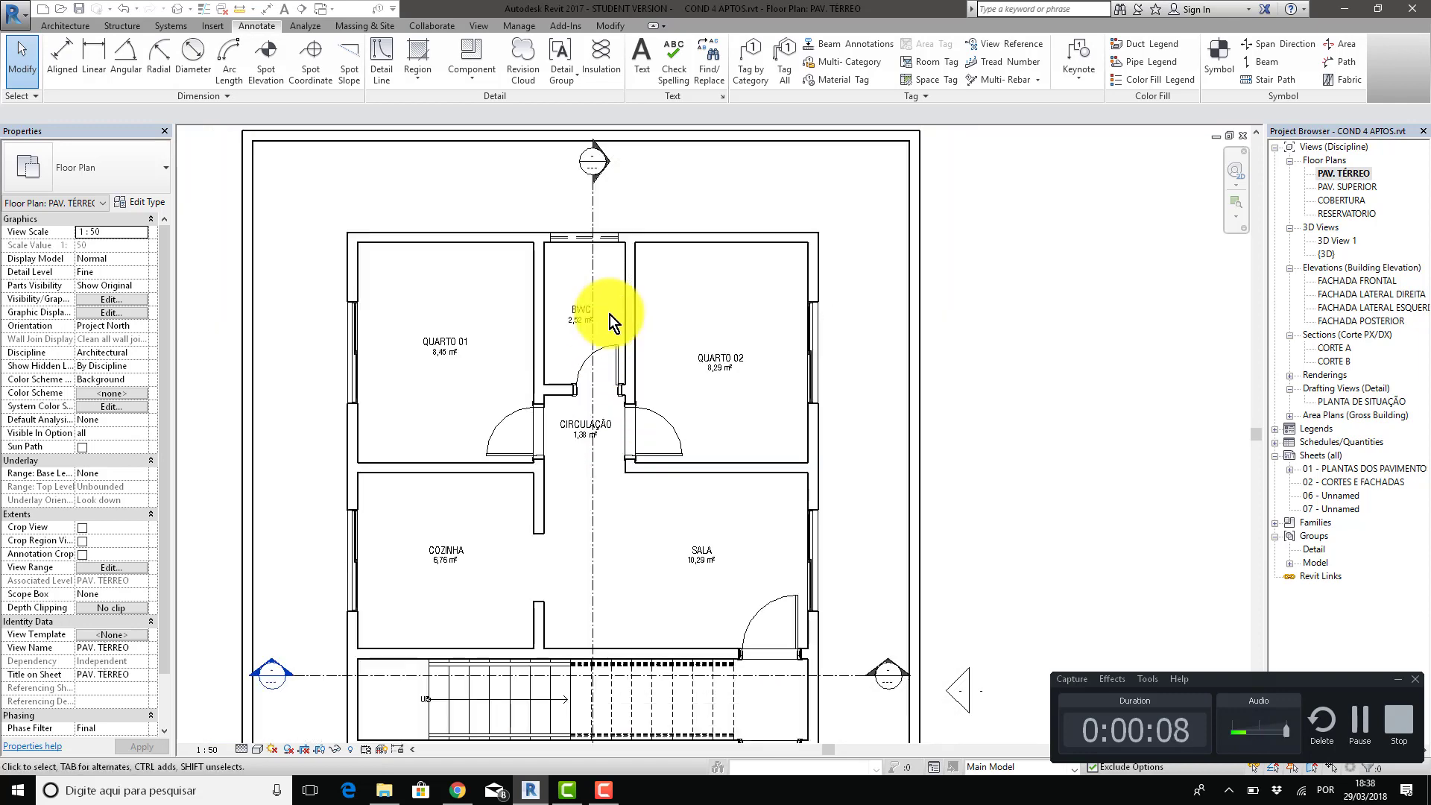
middle_drag(594, 337, 610, 374)
scroll(627, 395, up, 1)
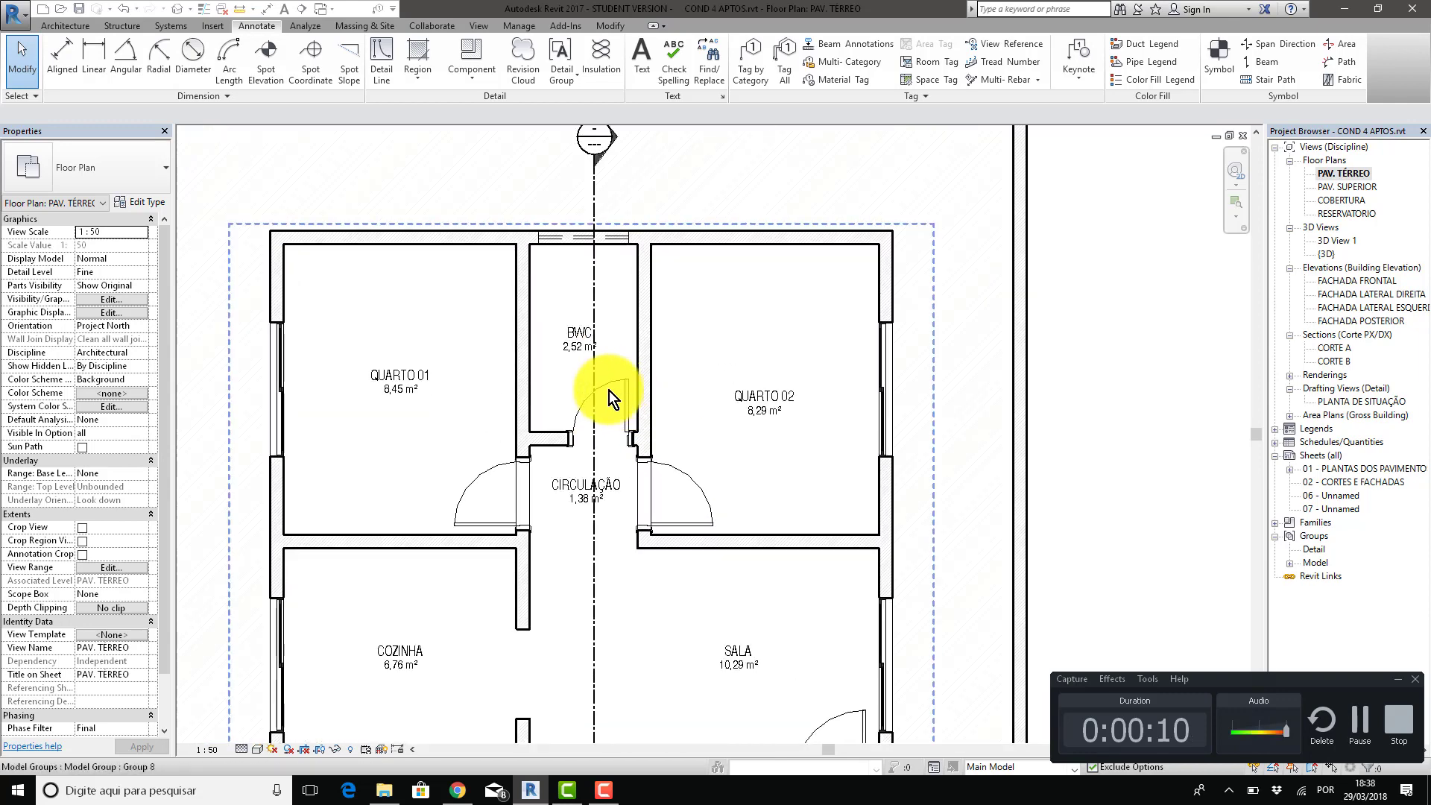
middle_drag(611, 470, 616, 417)
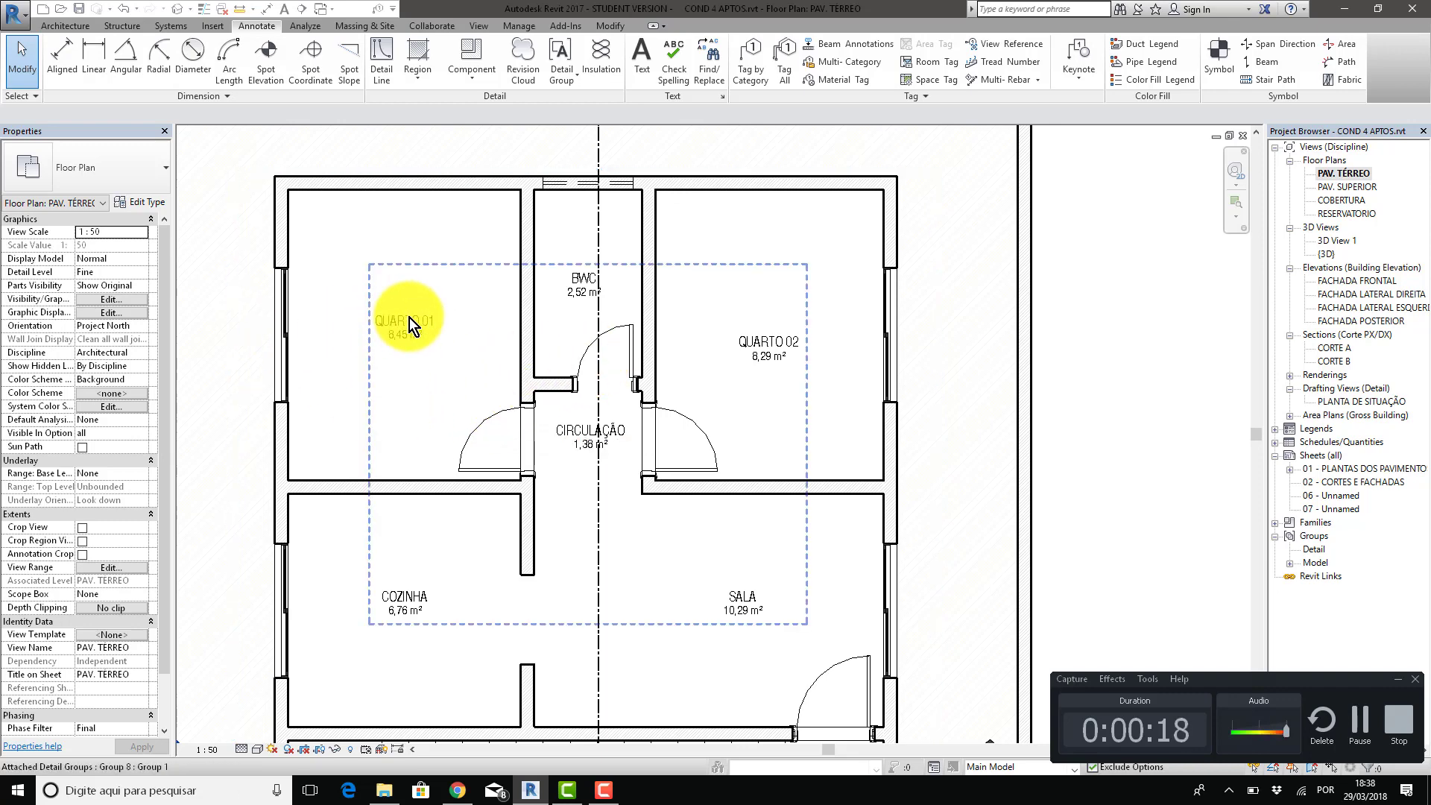
scroll(527, 287, up, 2)
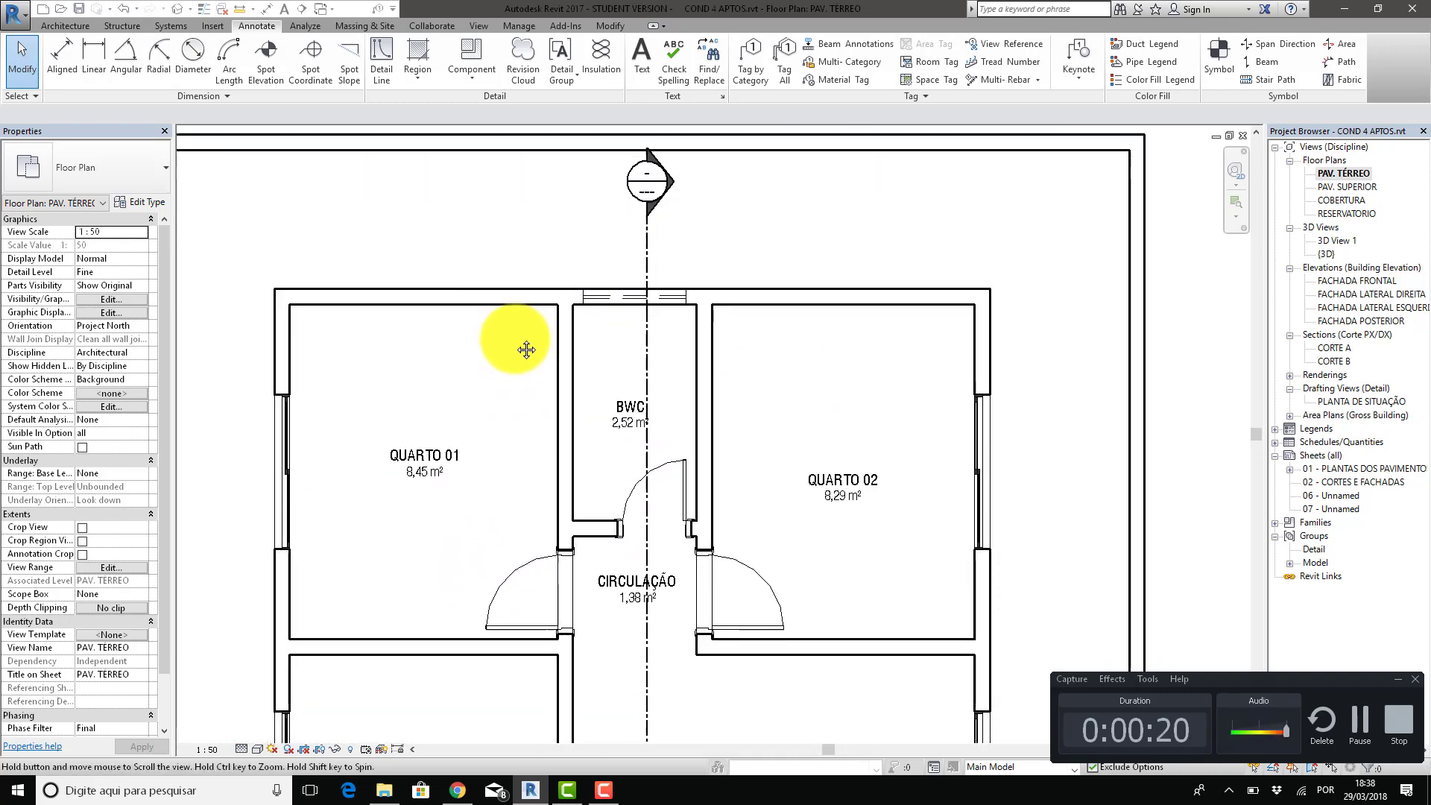
middle_drag(521, 357, 514, 328)
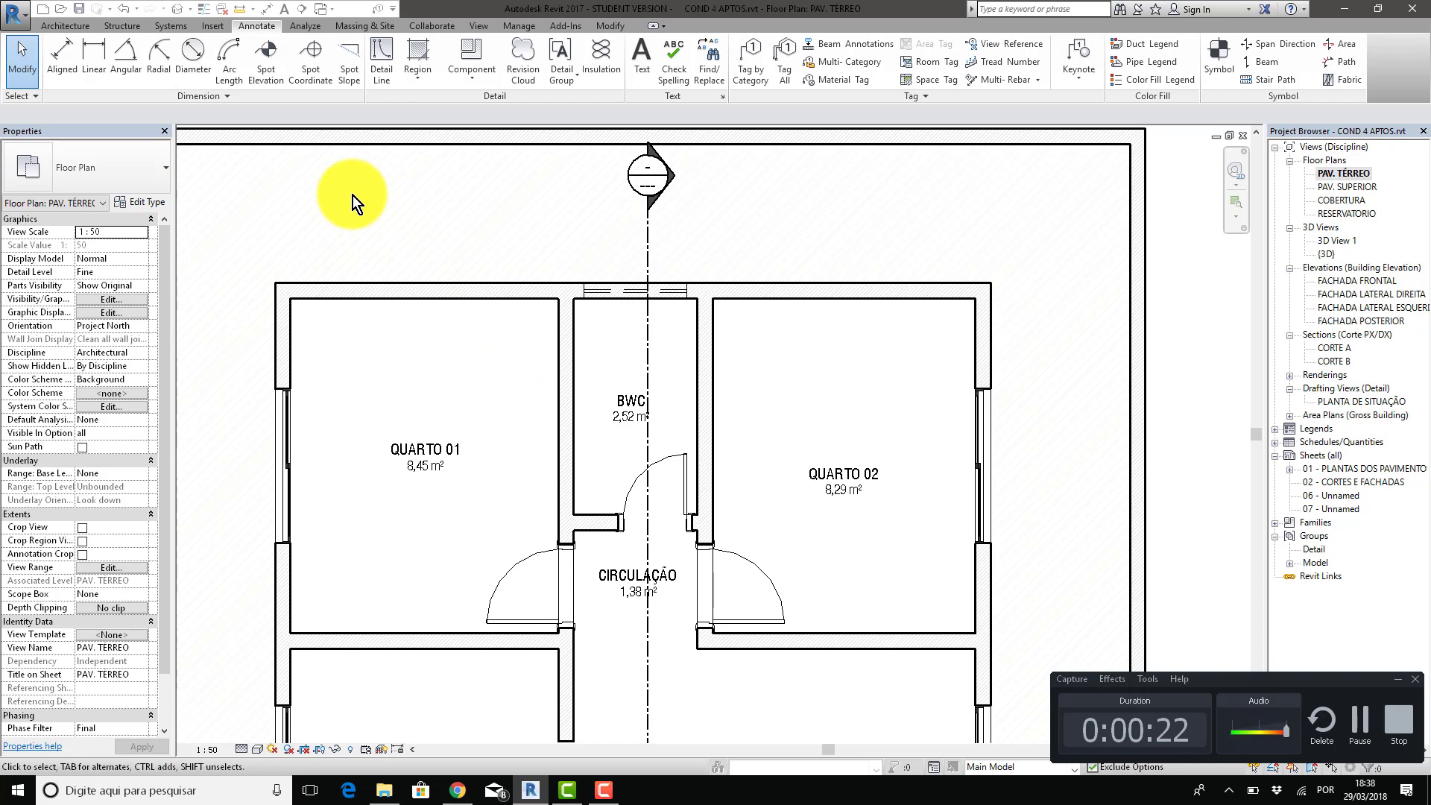
Start the Aligned Dimension tool with DI from the Architecture tools.
click(63, 32)
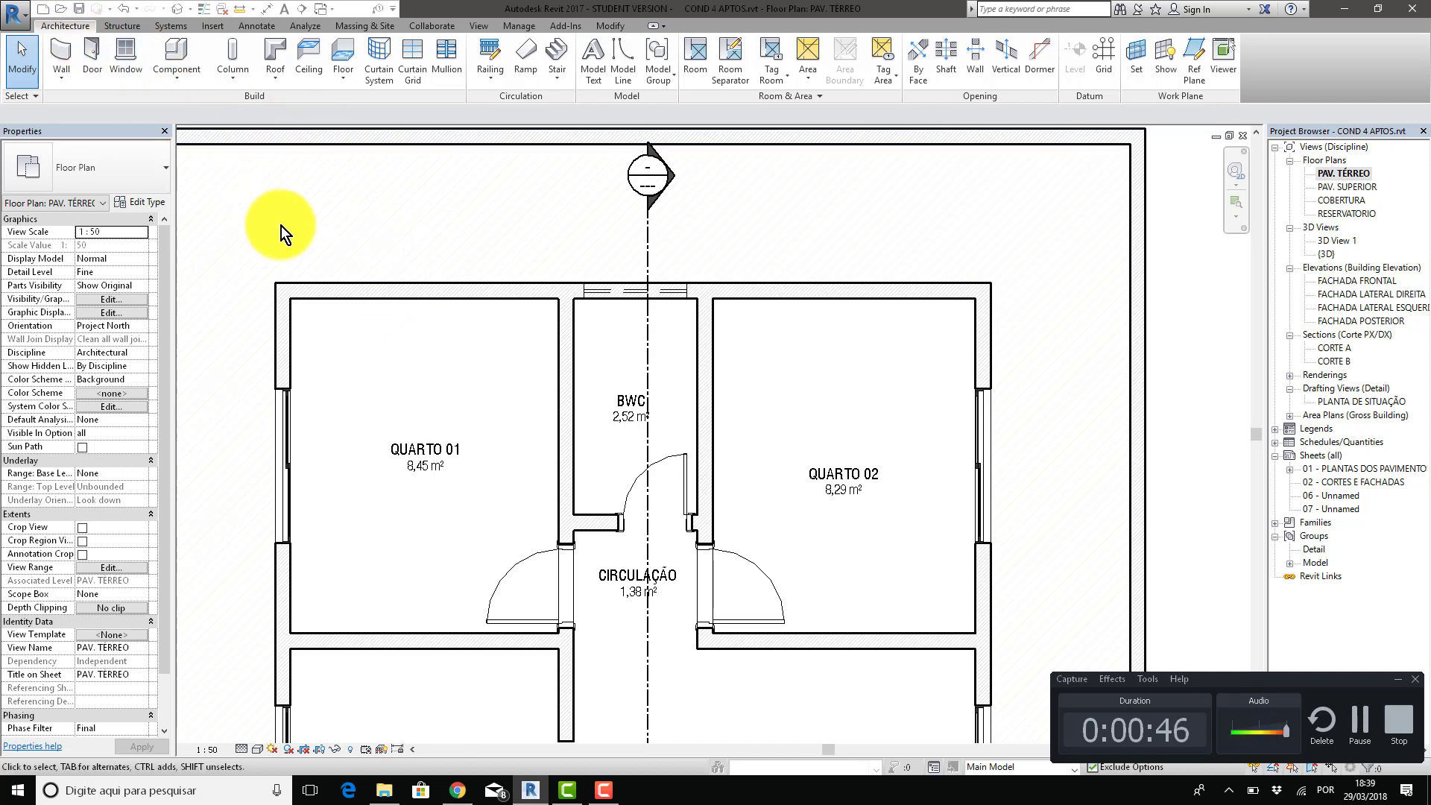
key(d)
key(i)
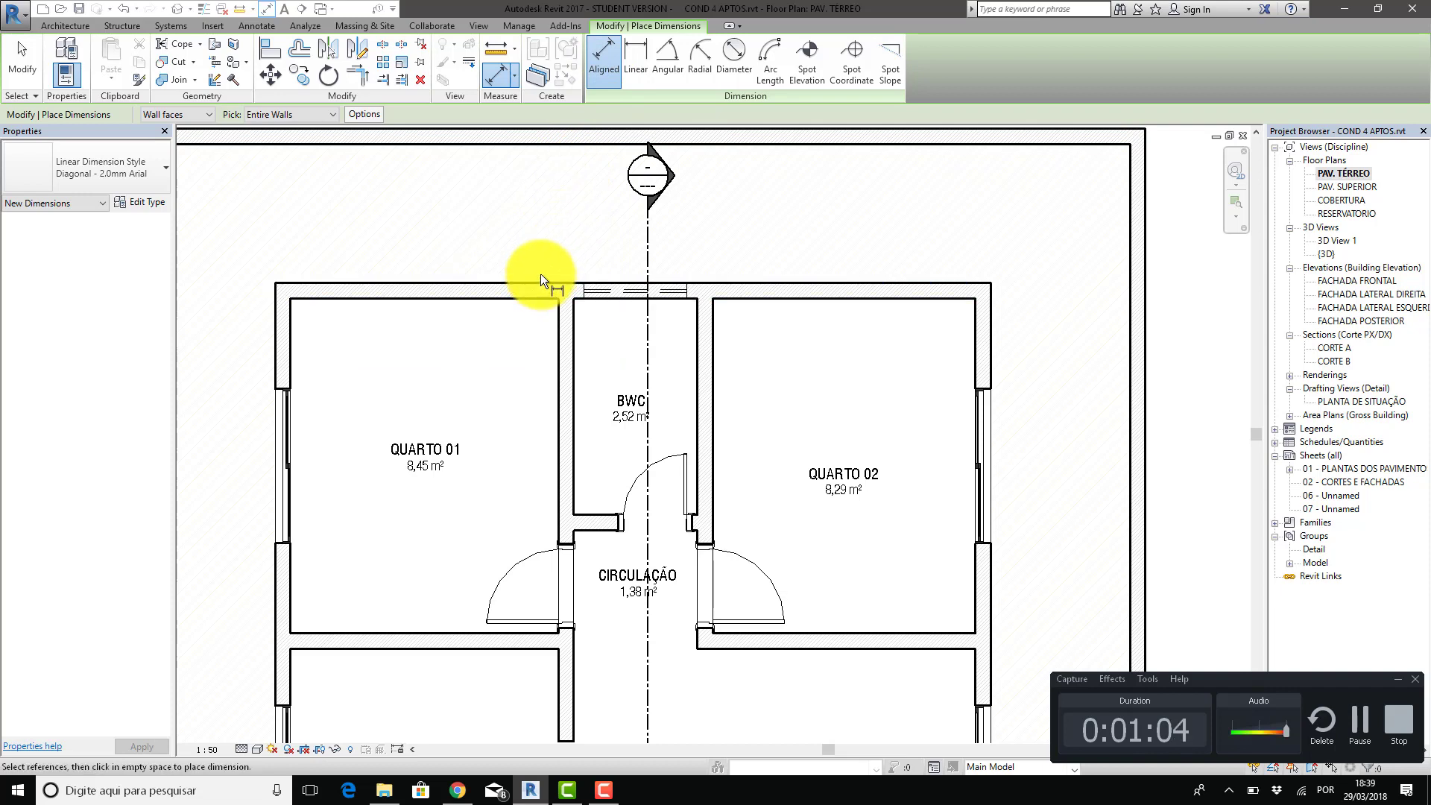
Set dimension picking to Individual References and show the wall-face reference choices.
click(306, 114)
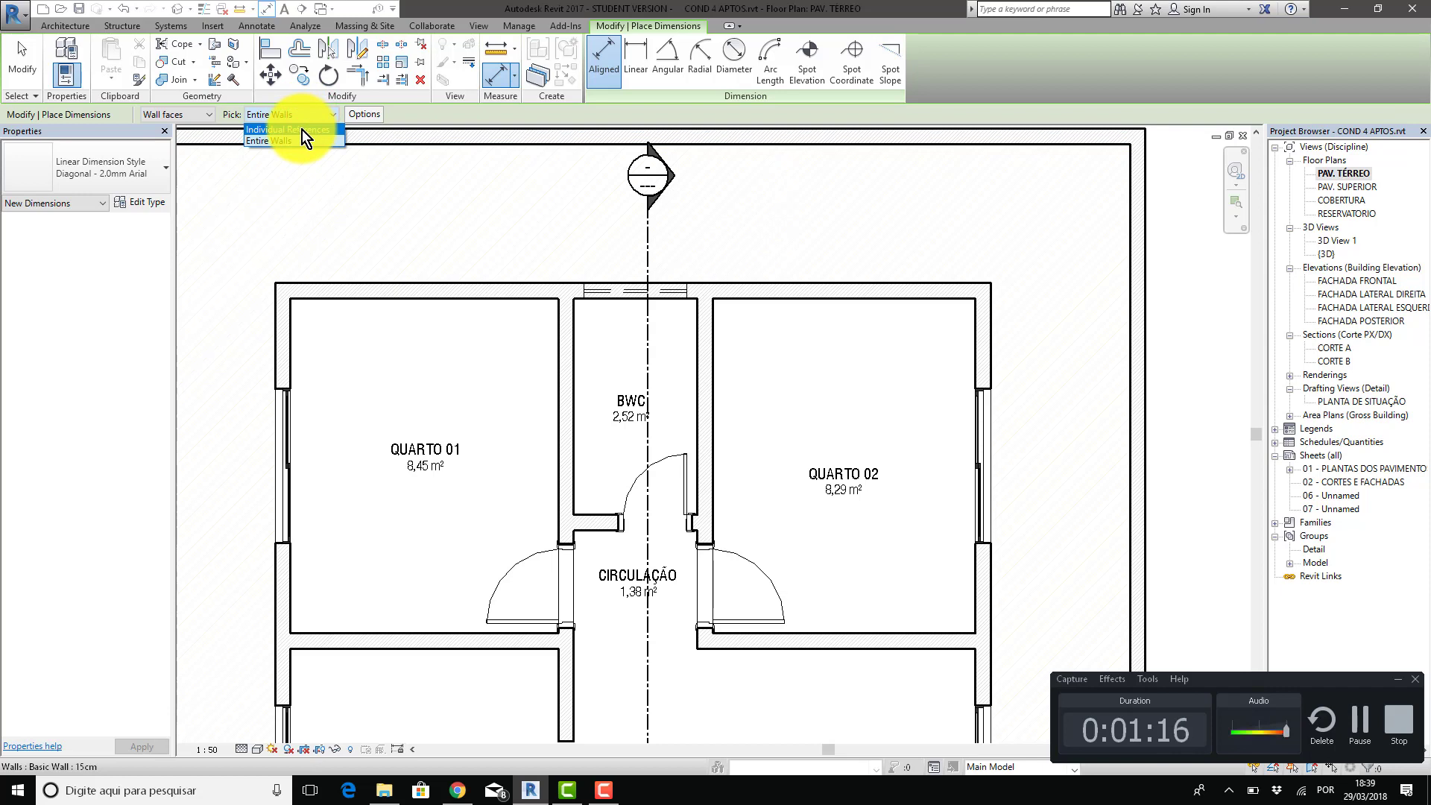
click(302, 130)
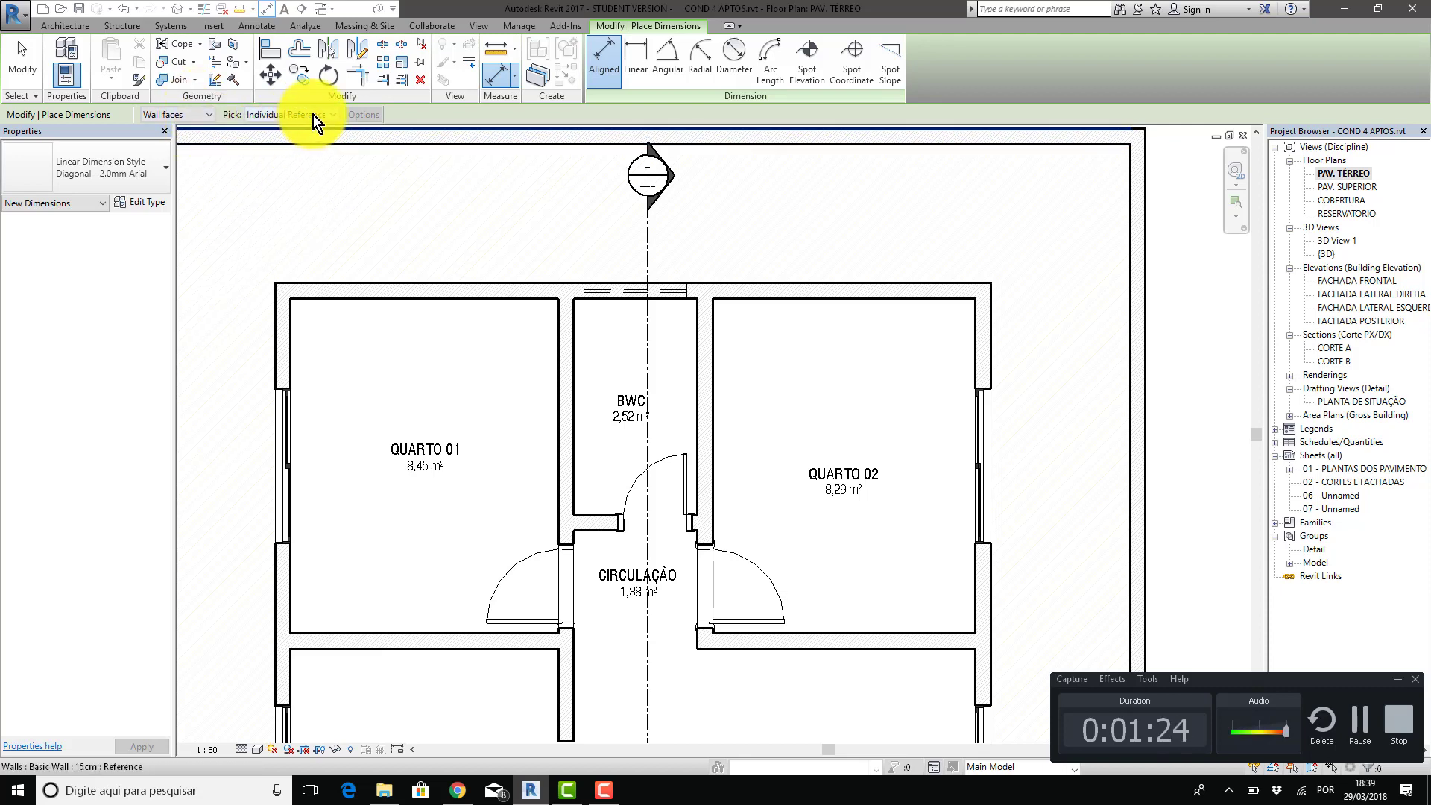
click(184, 115)
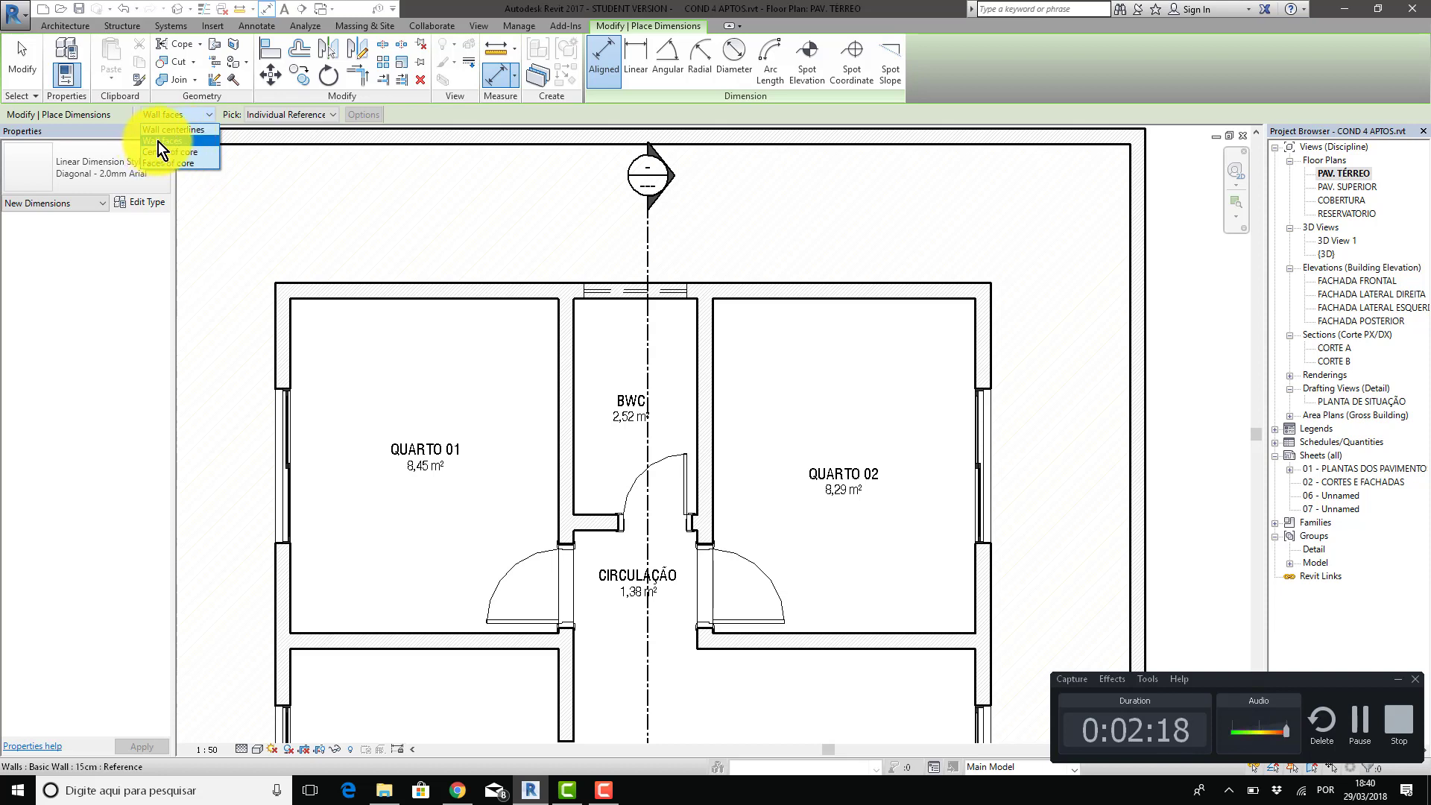
Chain wall-face dimensions across the top rooms (15, 2,60, 15, 1,20, 15, 2,55, 15), plus a stray short one.
click(197, 141)
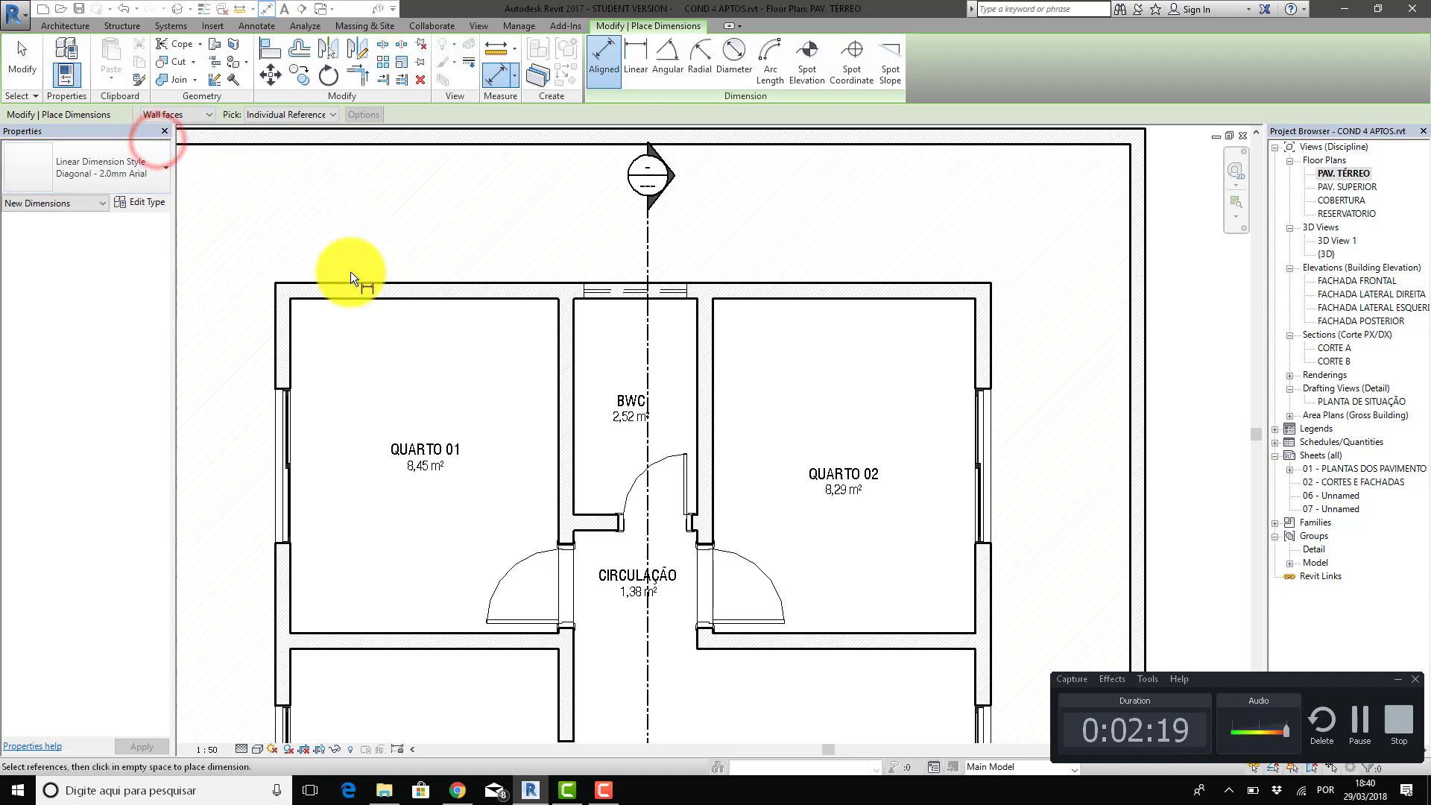
click(272, 317)
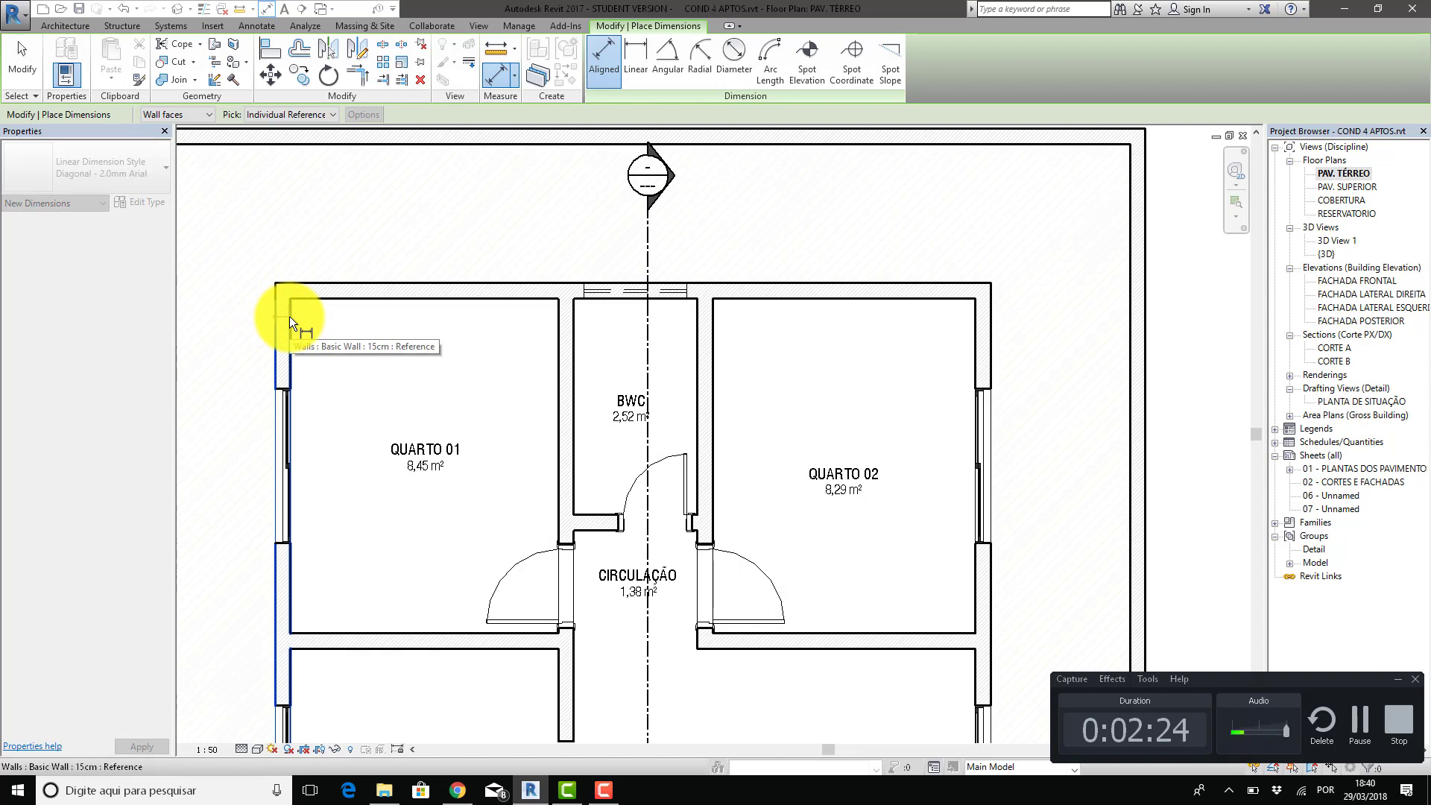
click(292, 317)
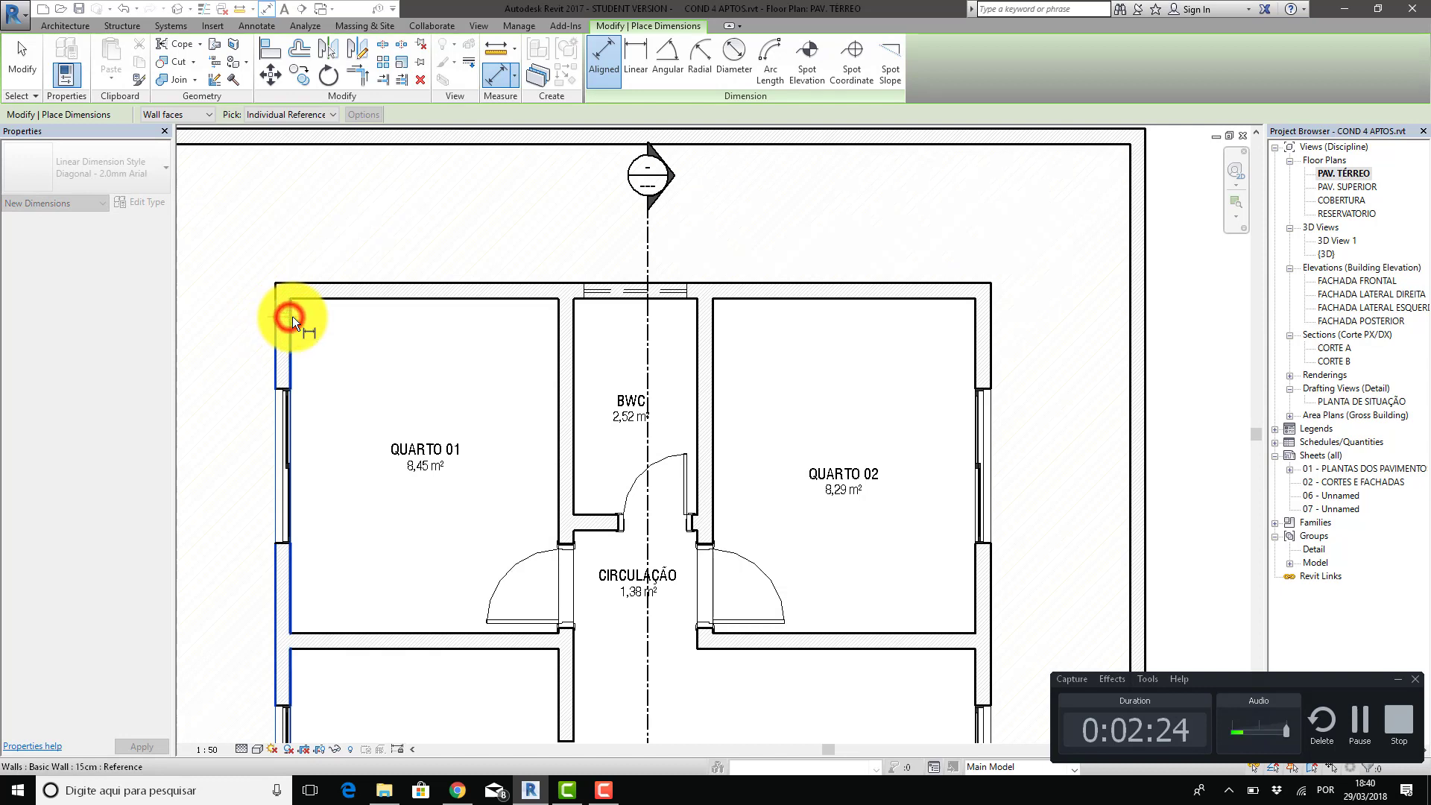
click(555, 331)
click(573, 329)
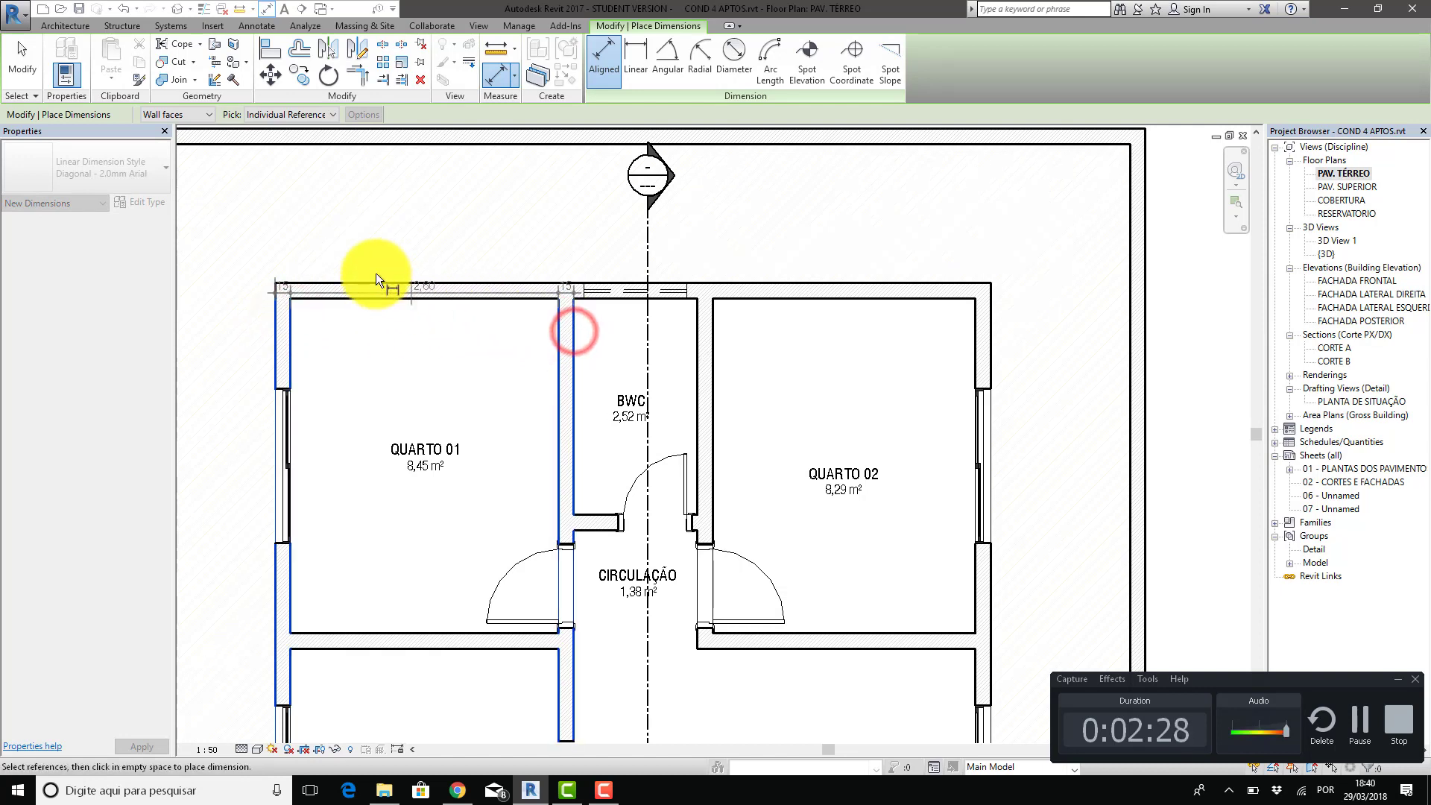
click(694, 318)
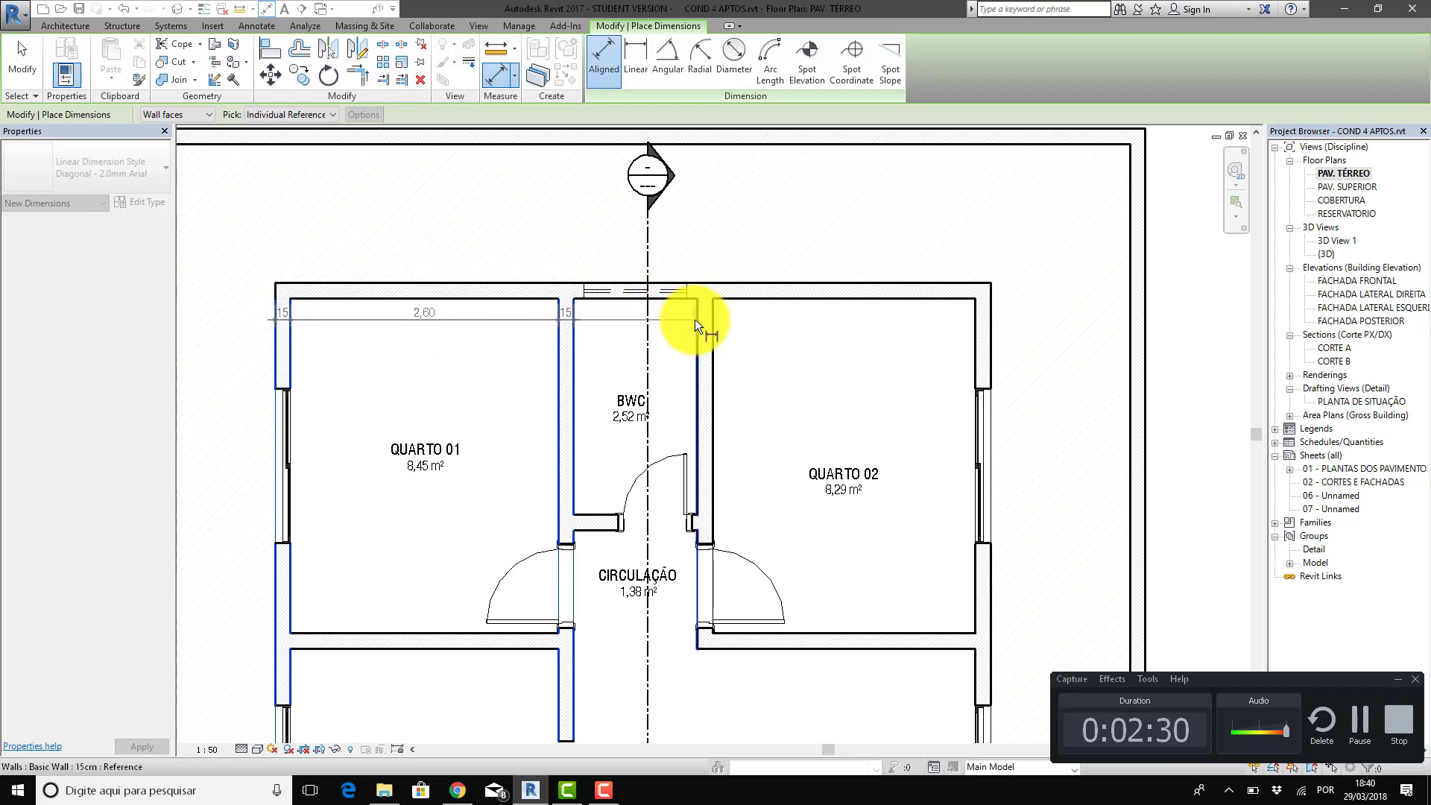
click(714, 323)
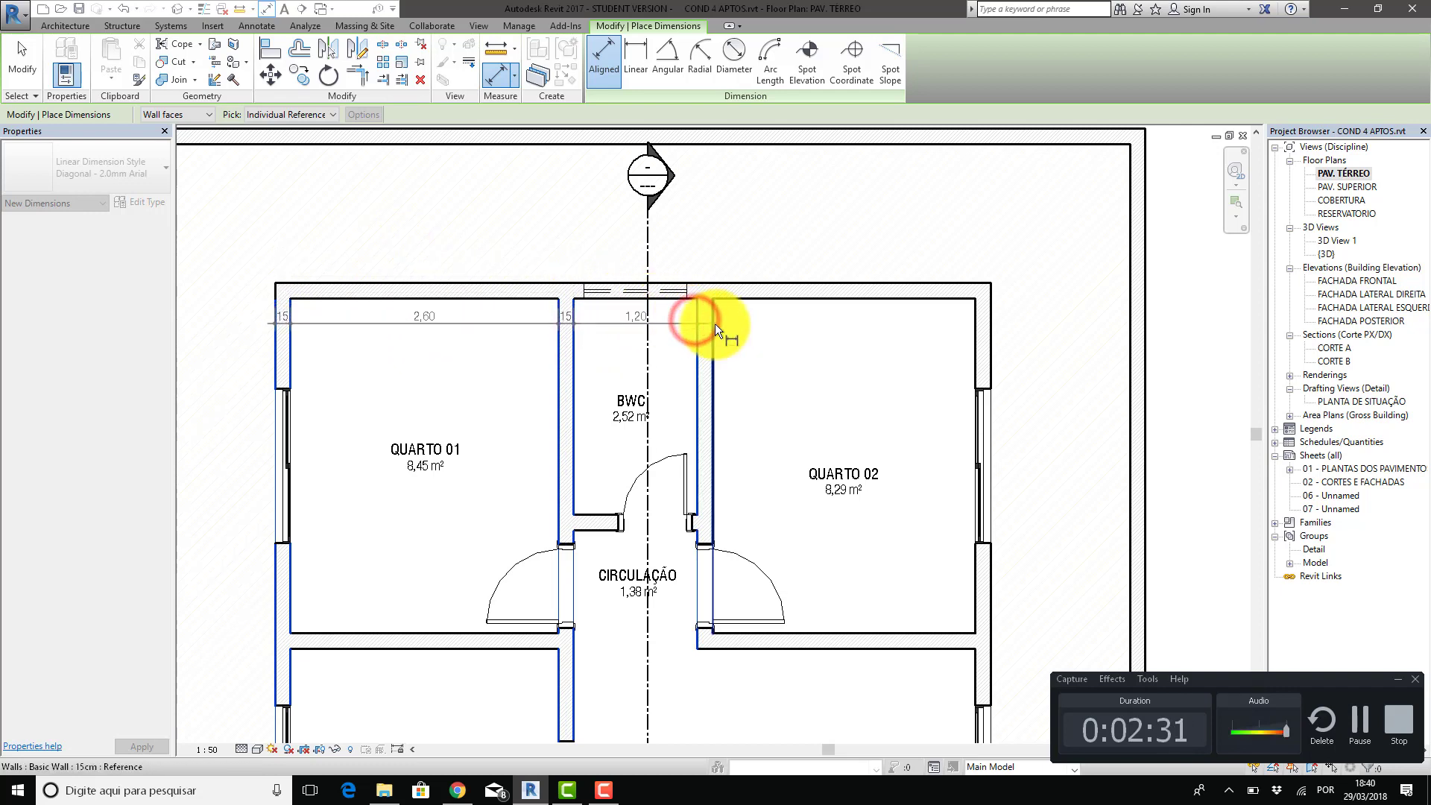
click(974, 329)
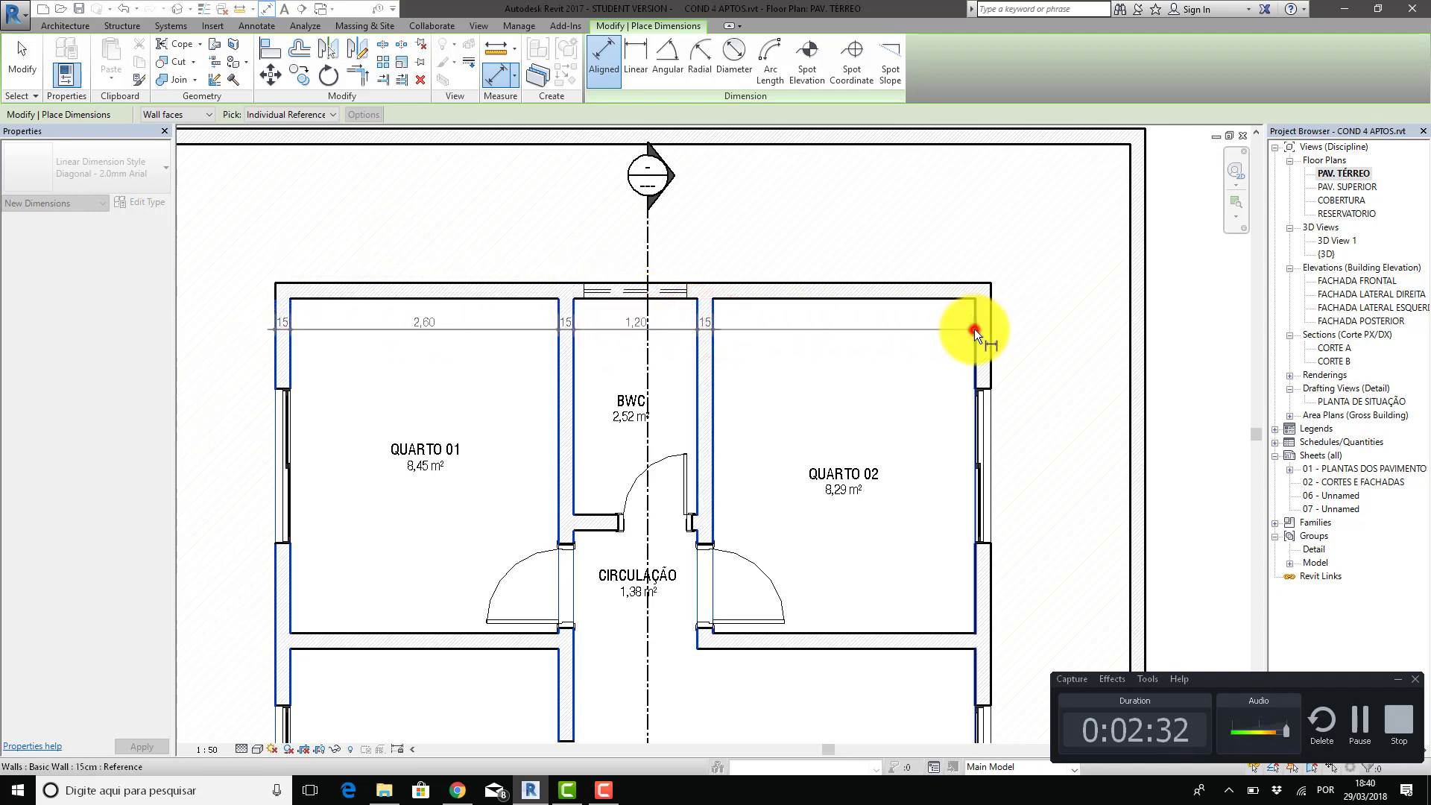
click(969, 253)
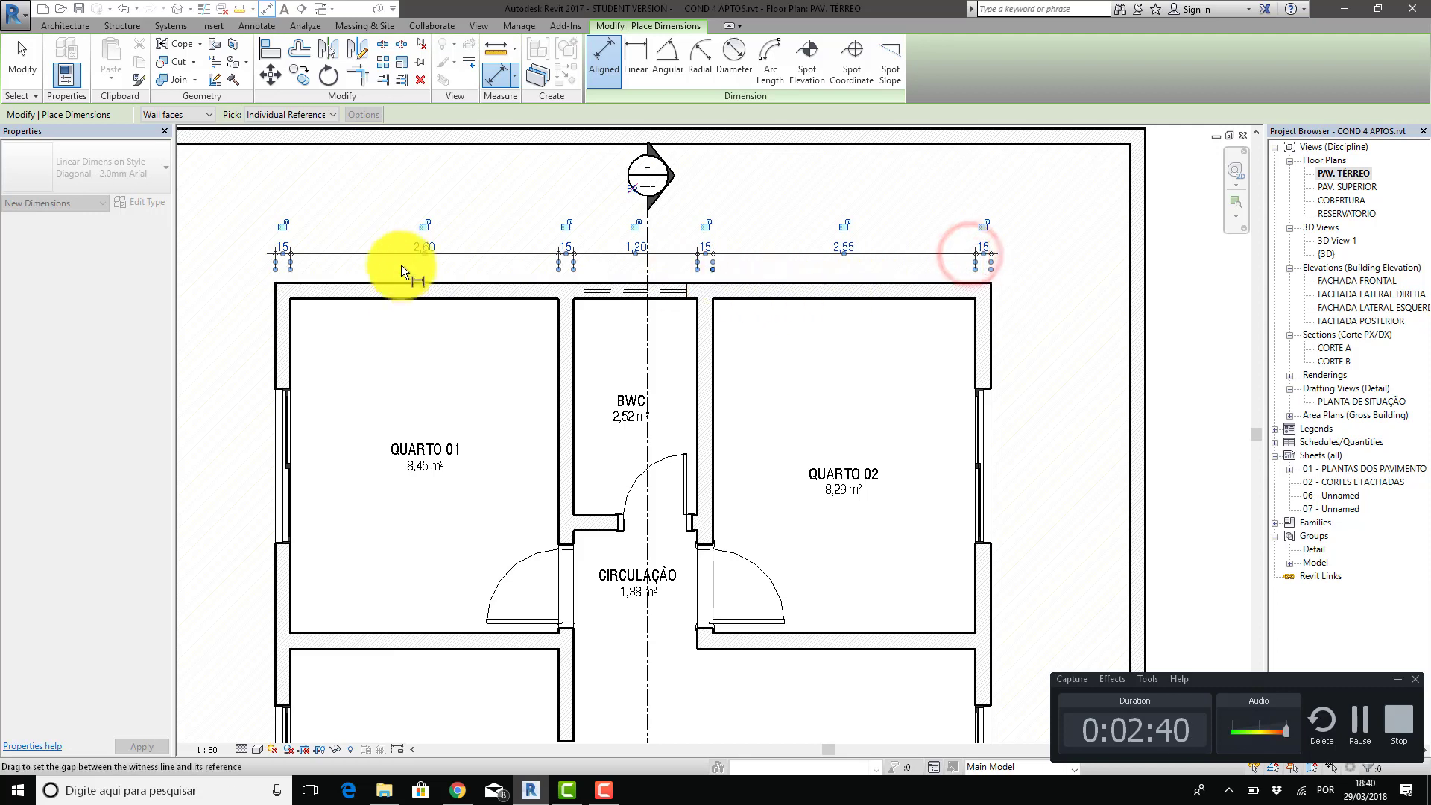
click(290, 330)
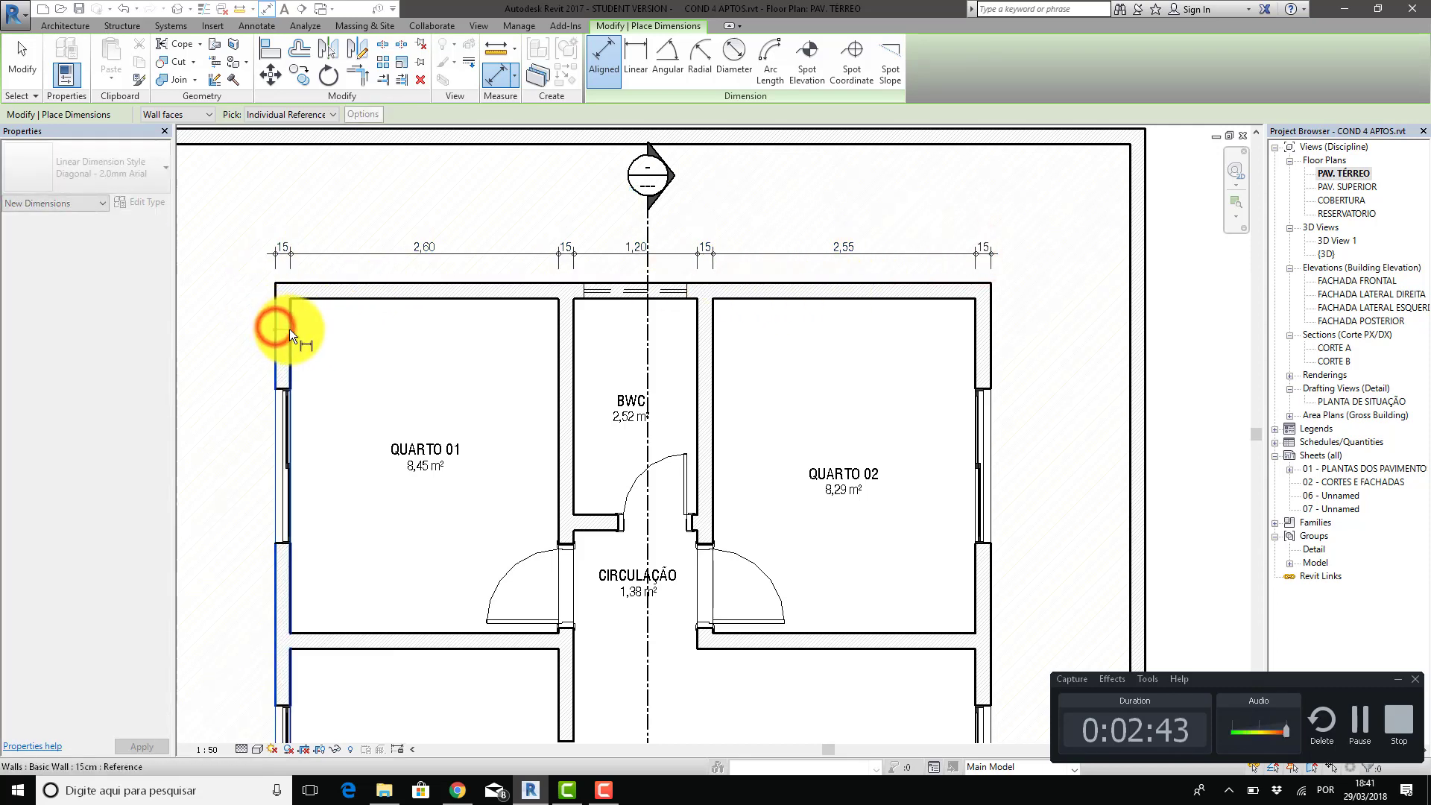
click(286, 220)
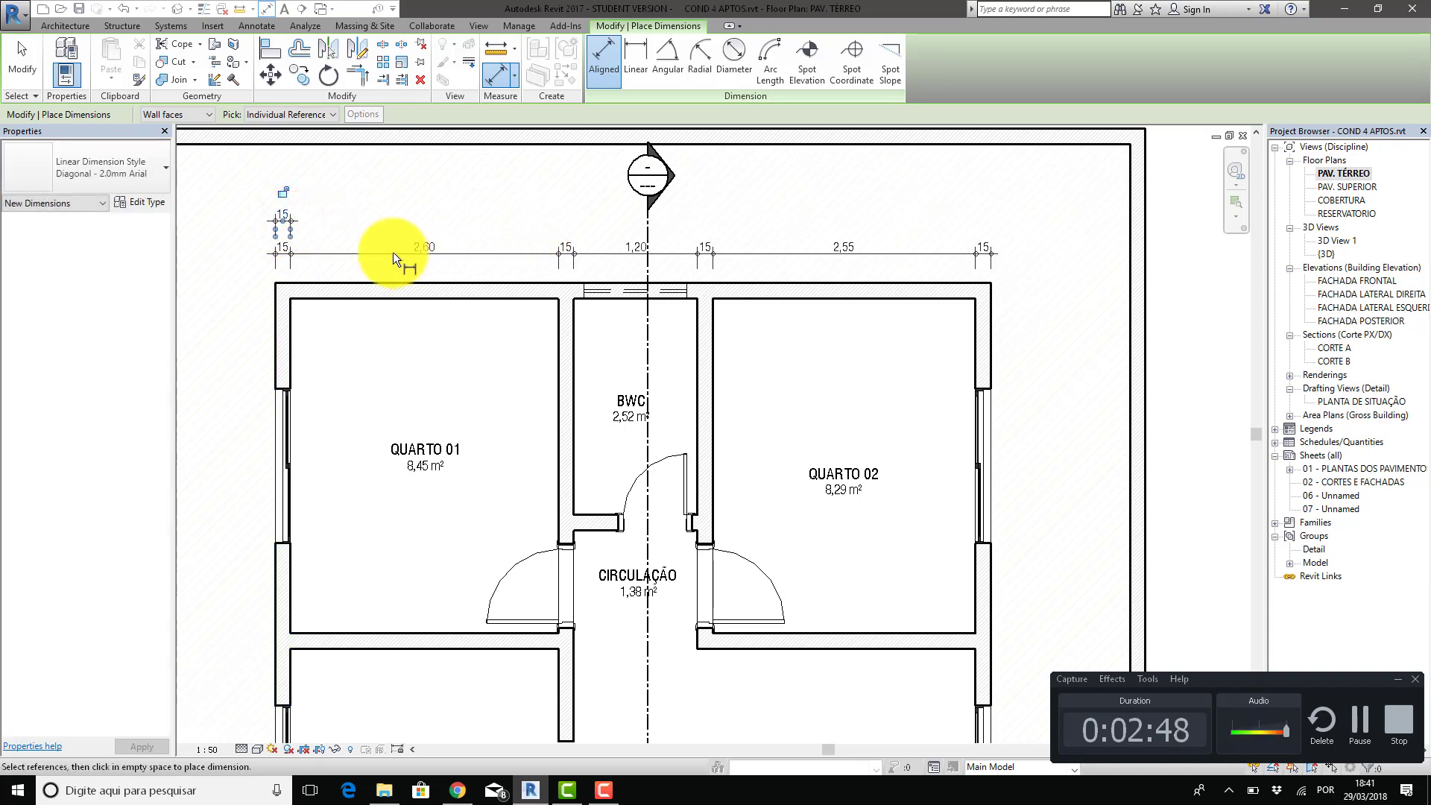
Delete the stray short 15 dimension and select the top dimension string.
key(Escape)
key(Escape)
click(291, 225)
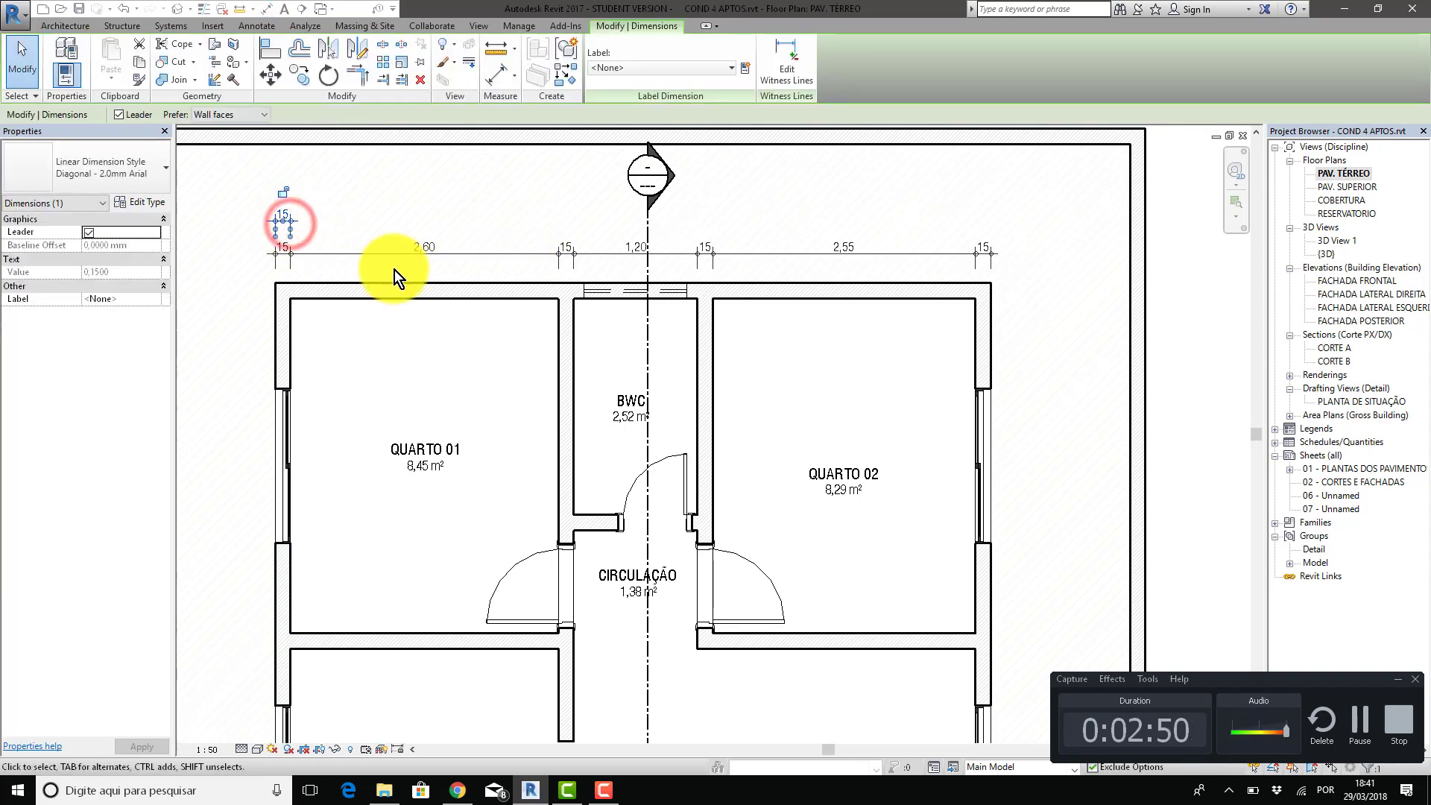
key(Escape)
middle_drag(375, 243, 424, 304)
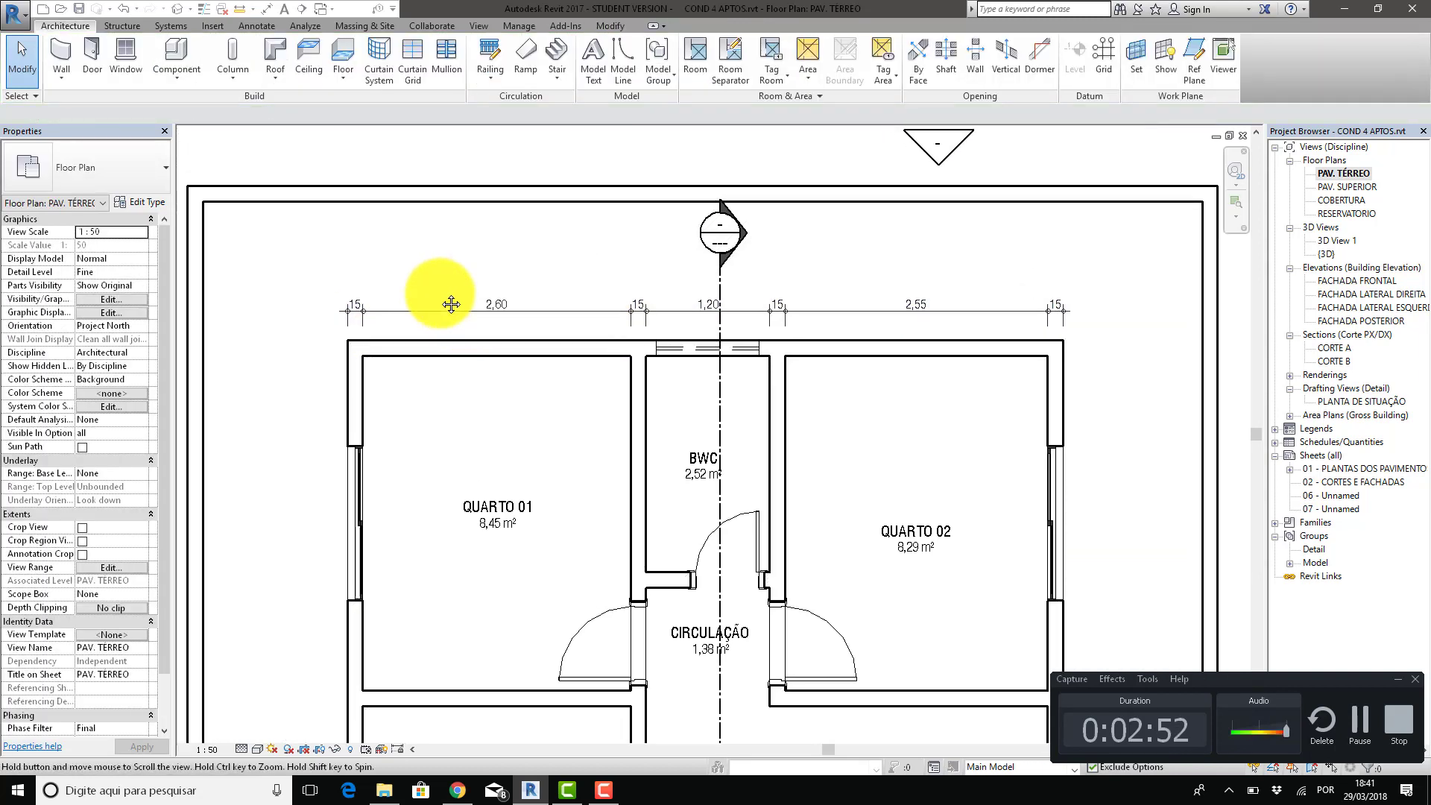
click(422, 309)
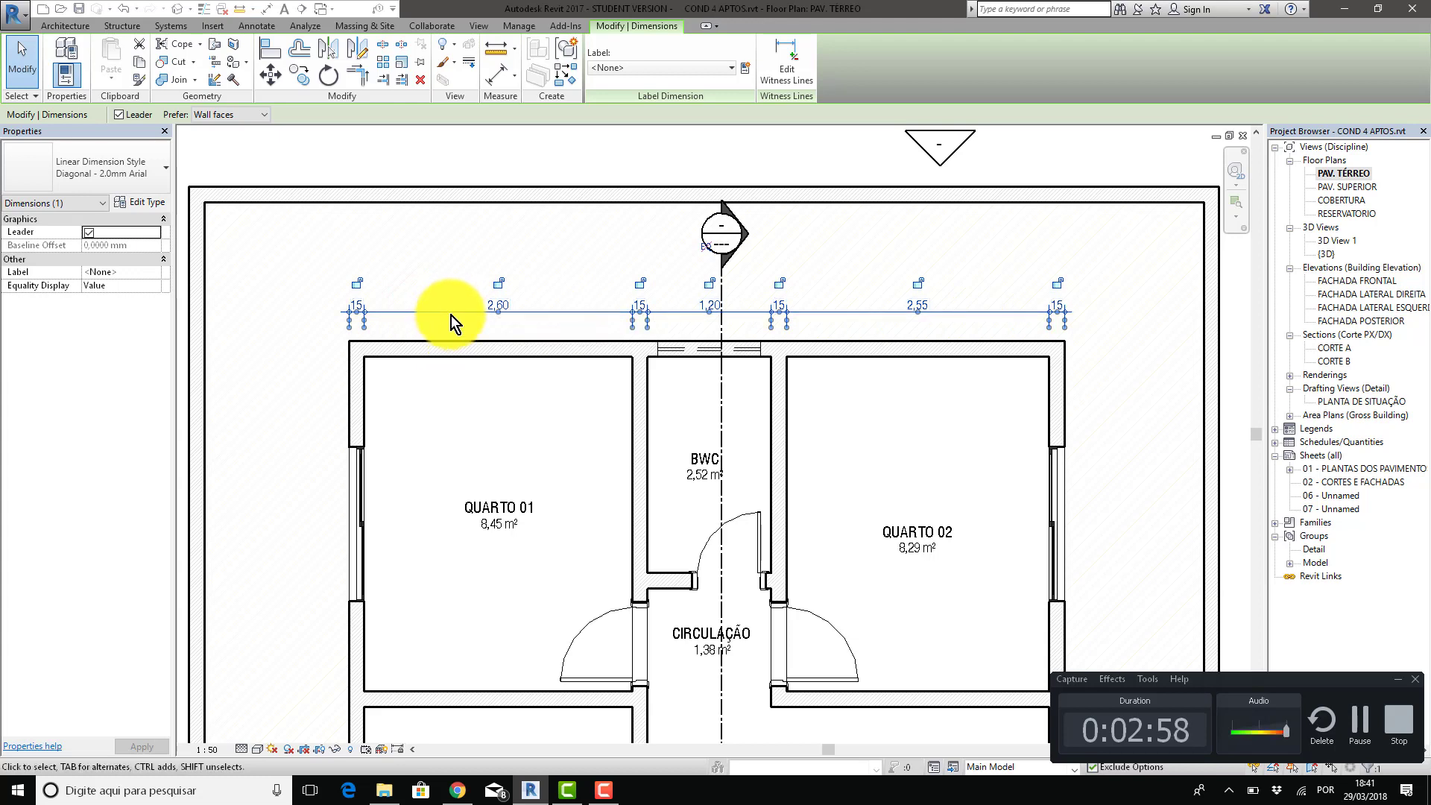
drag(447, 319, 484, 288)
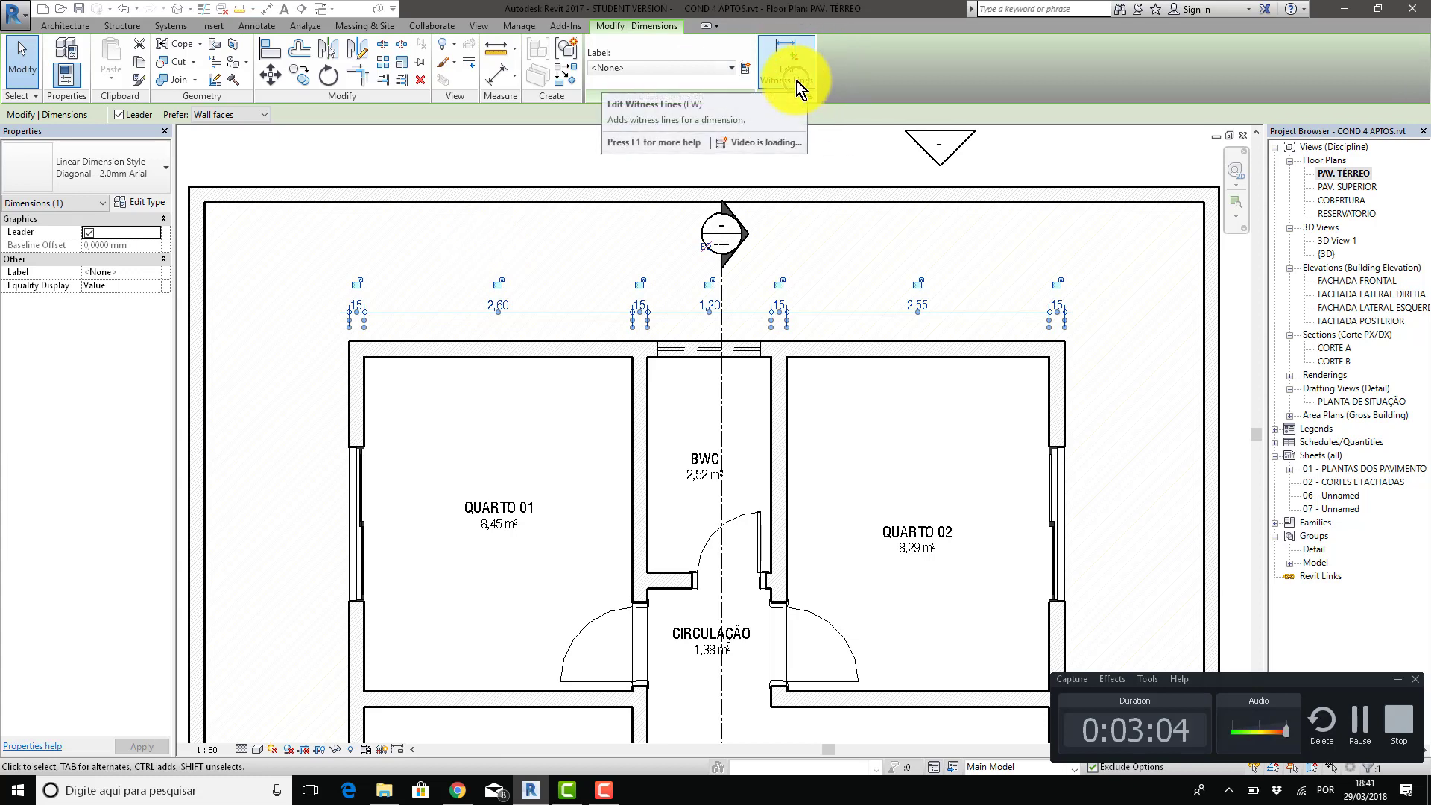
mouse_move(786, 66)
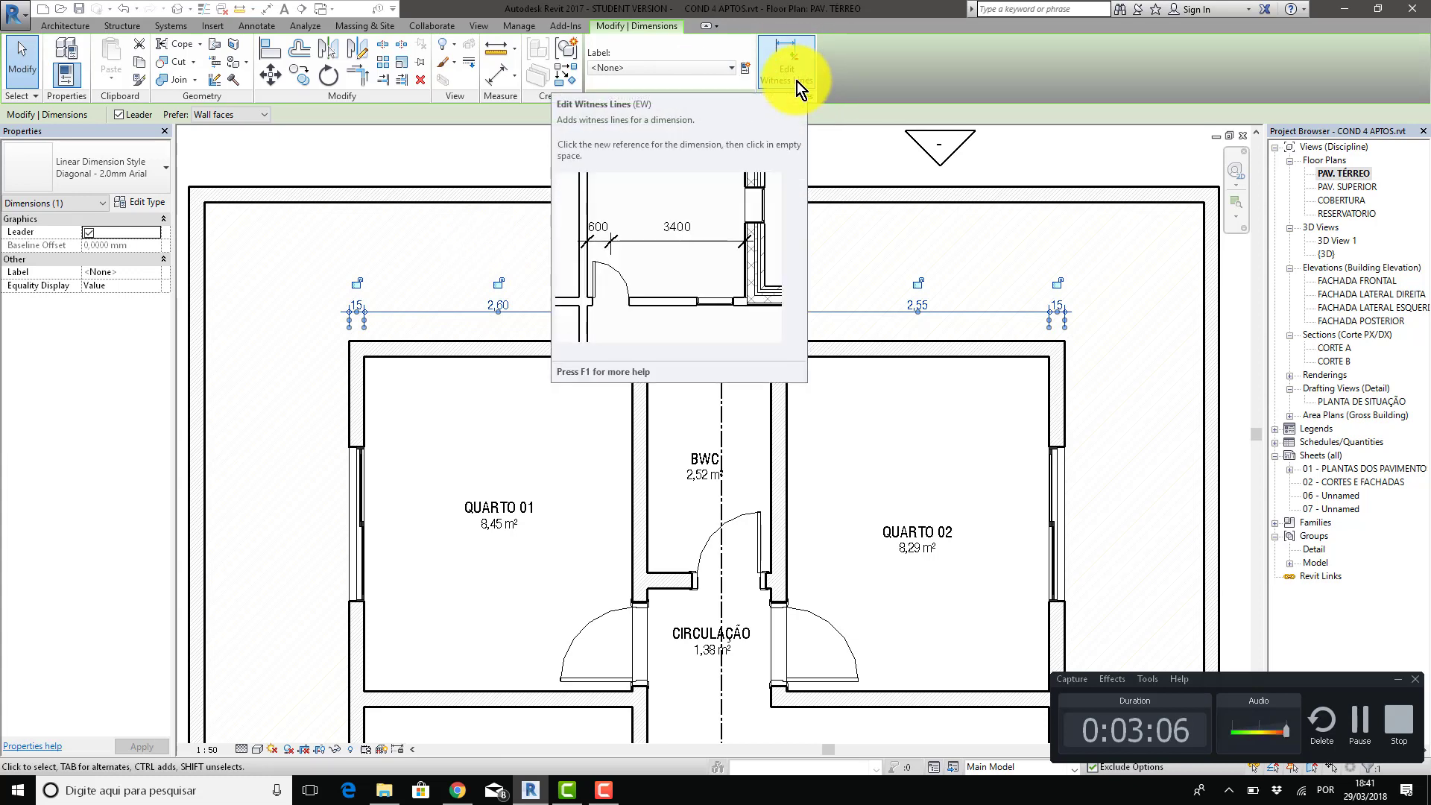
Edit the top string's witness lines, dropping and restoring the wall beside BWC.
click(797, 82)
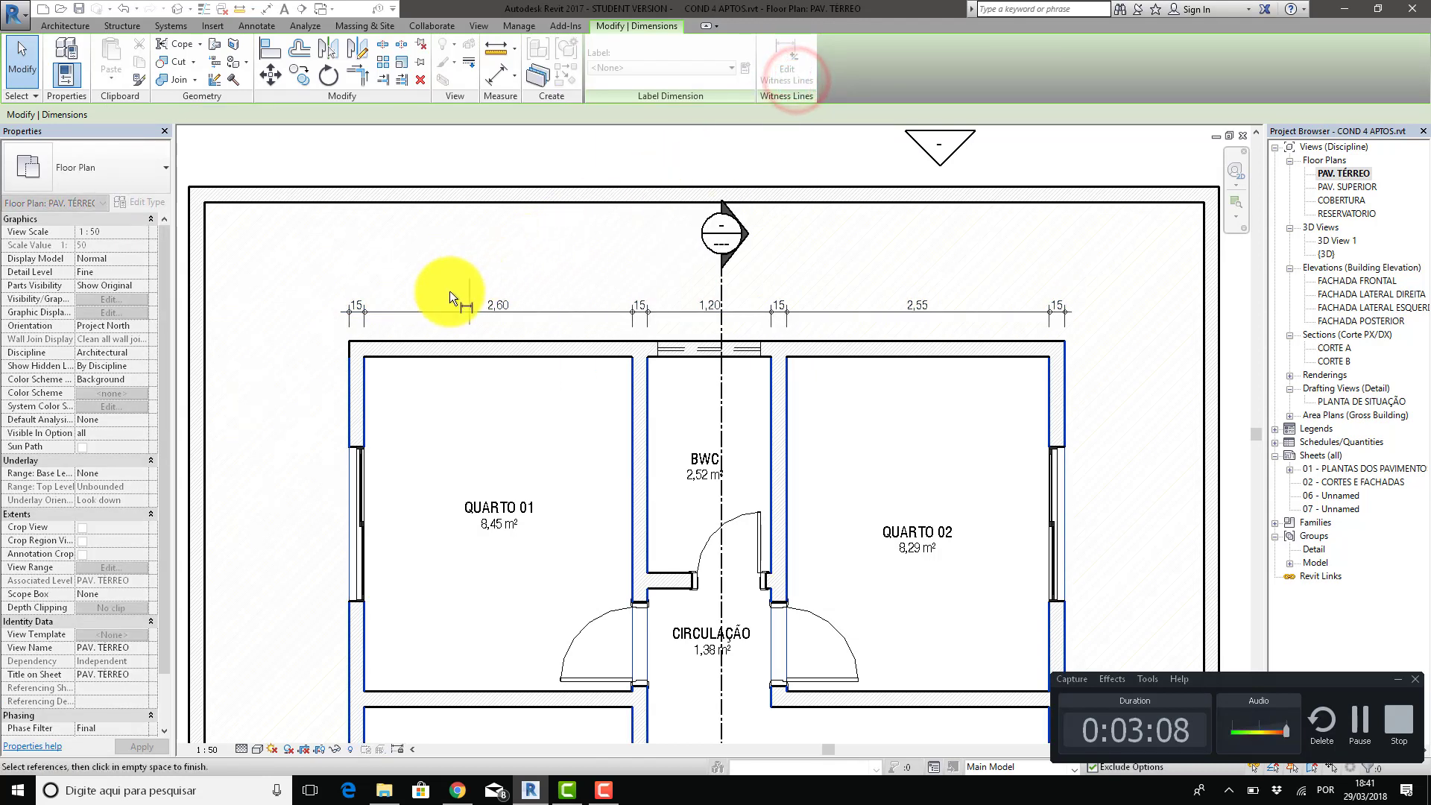
middle_drag(224, 378, 272, 372)
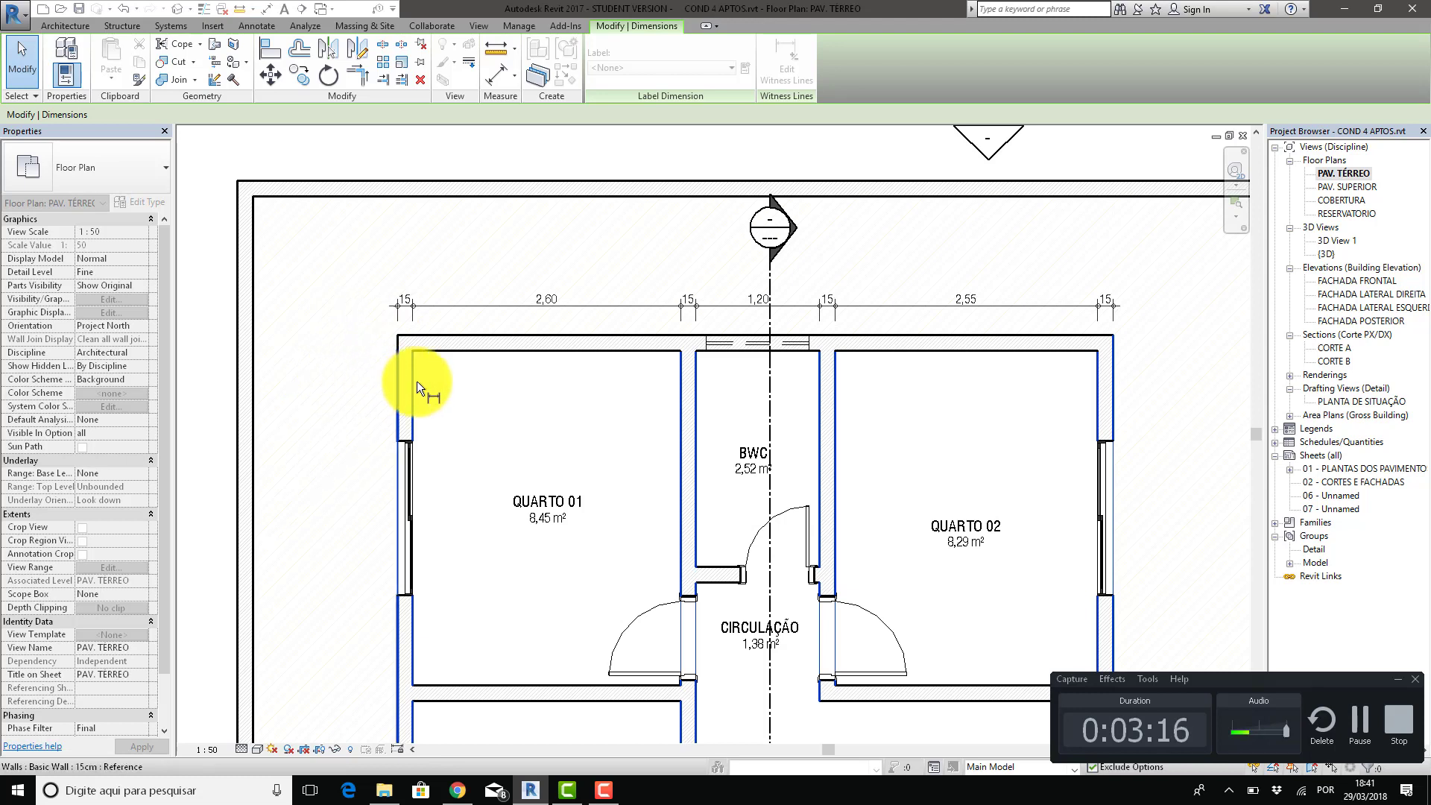
click(675, 389)
click(694, 392)
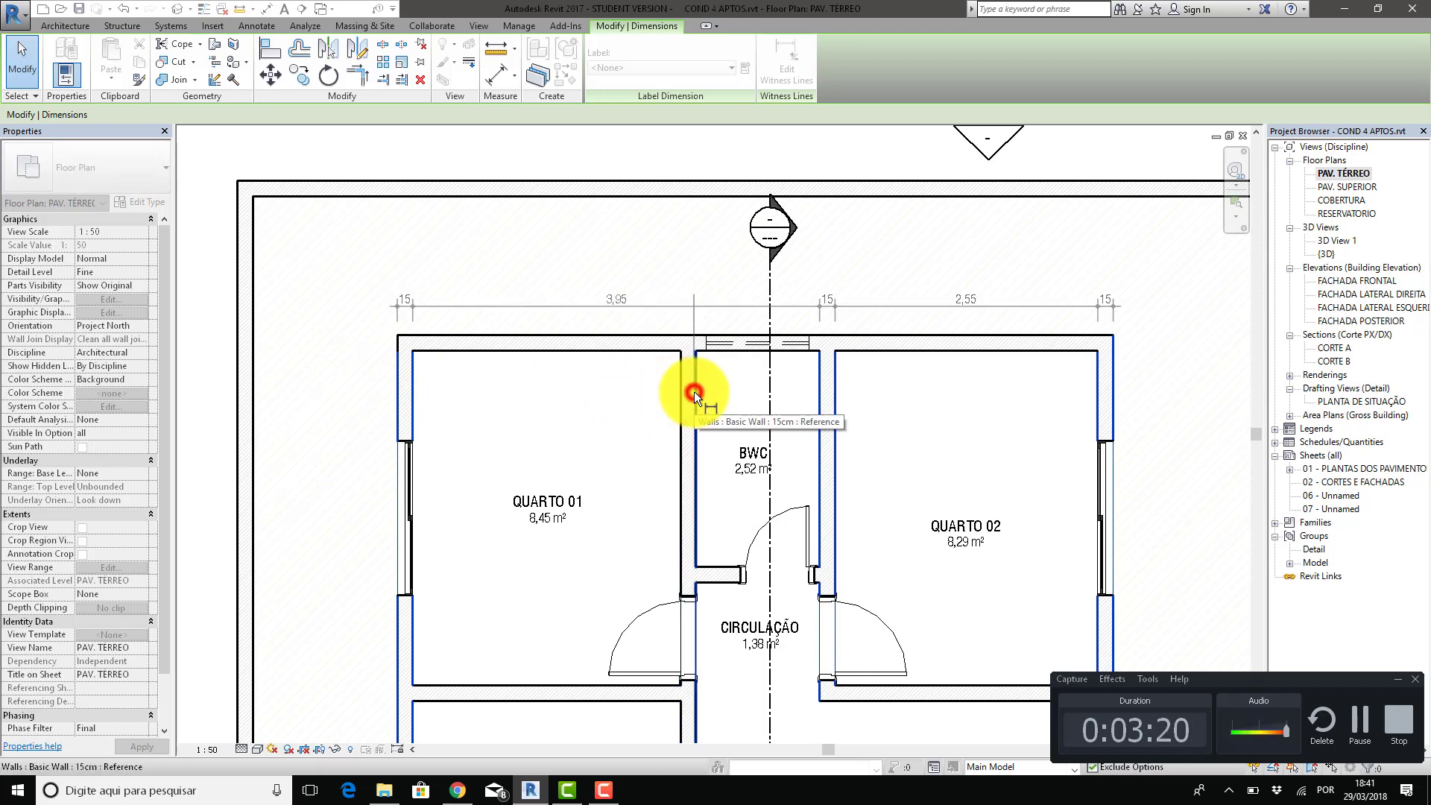
click(817, 395)
click(834, 395)
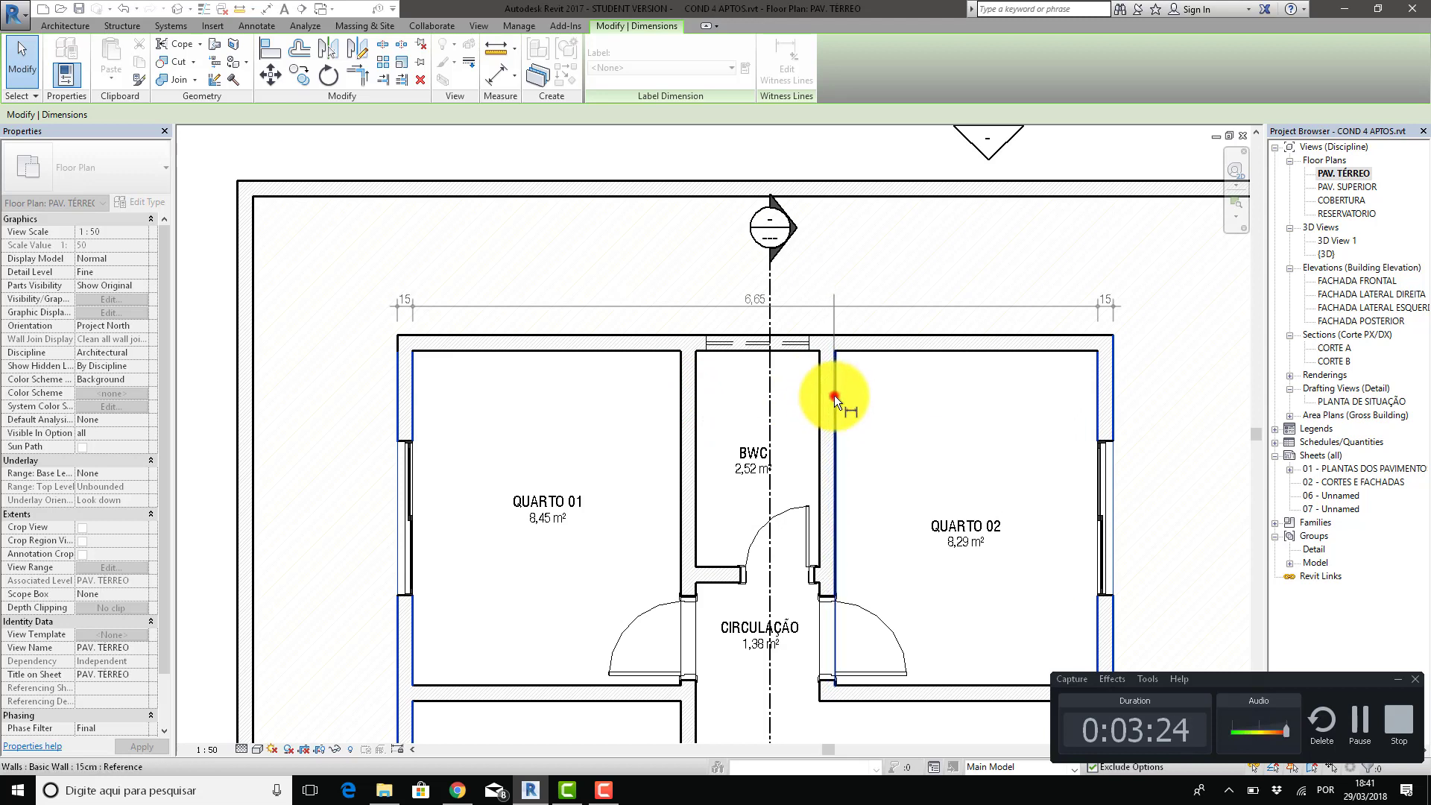
click(834, 394)
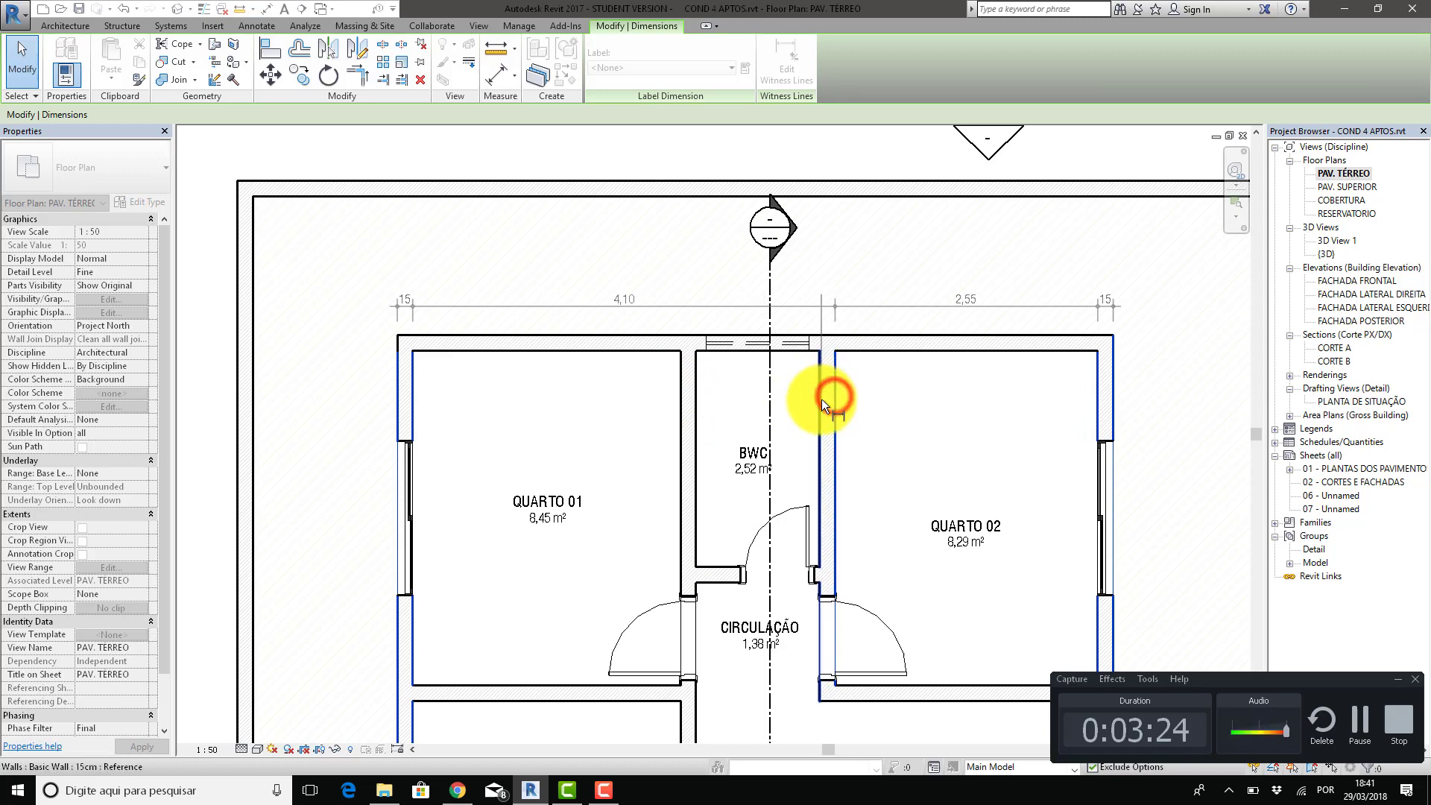
Re-add QUARTO 01's wall faces so the spans read 2,60 and 1,20, then finish editing.
click(683, 404)
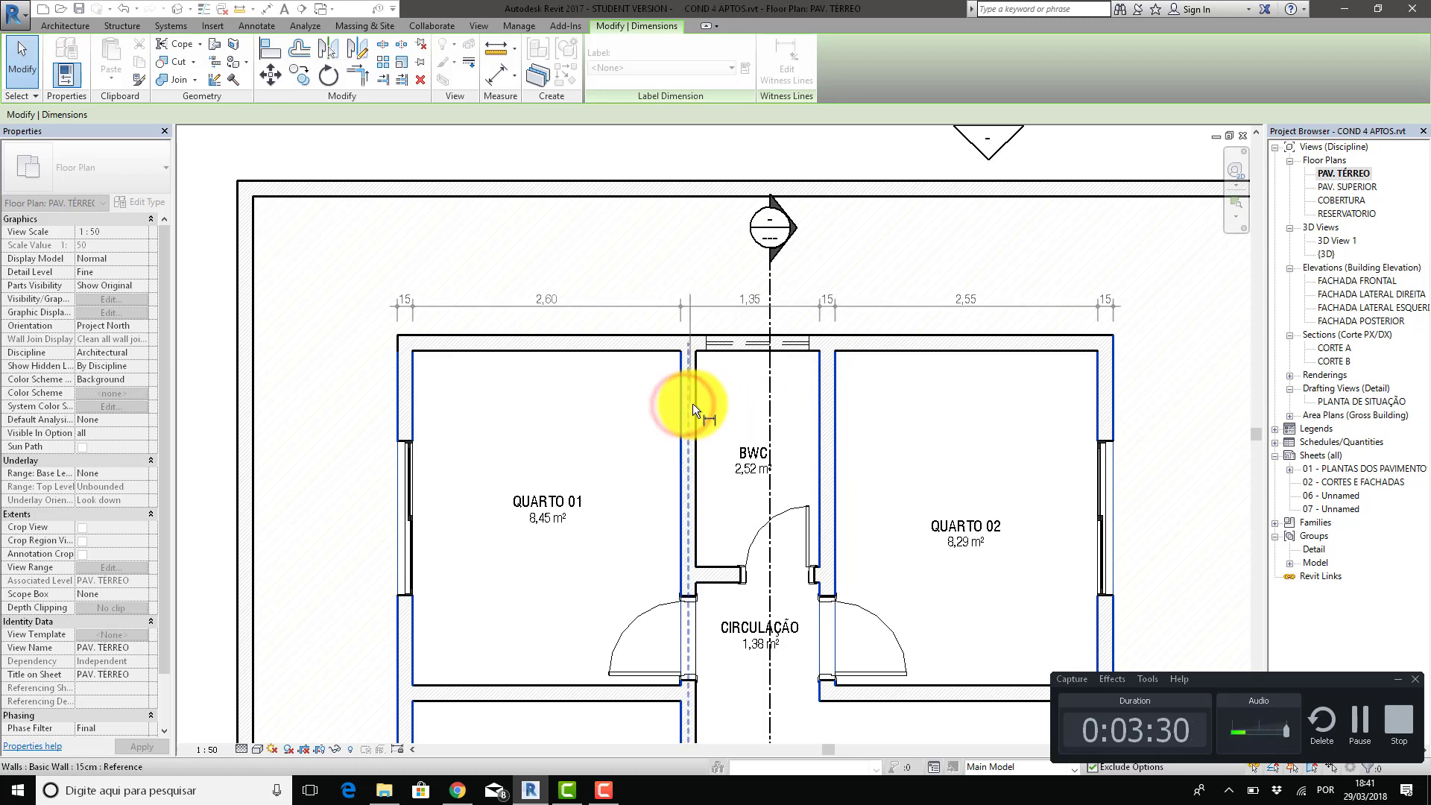
click(695, 404)
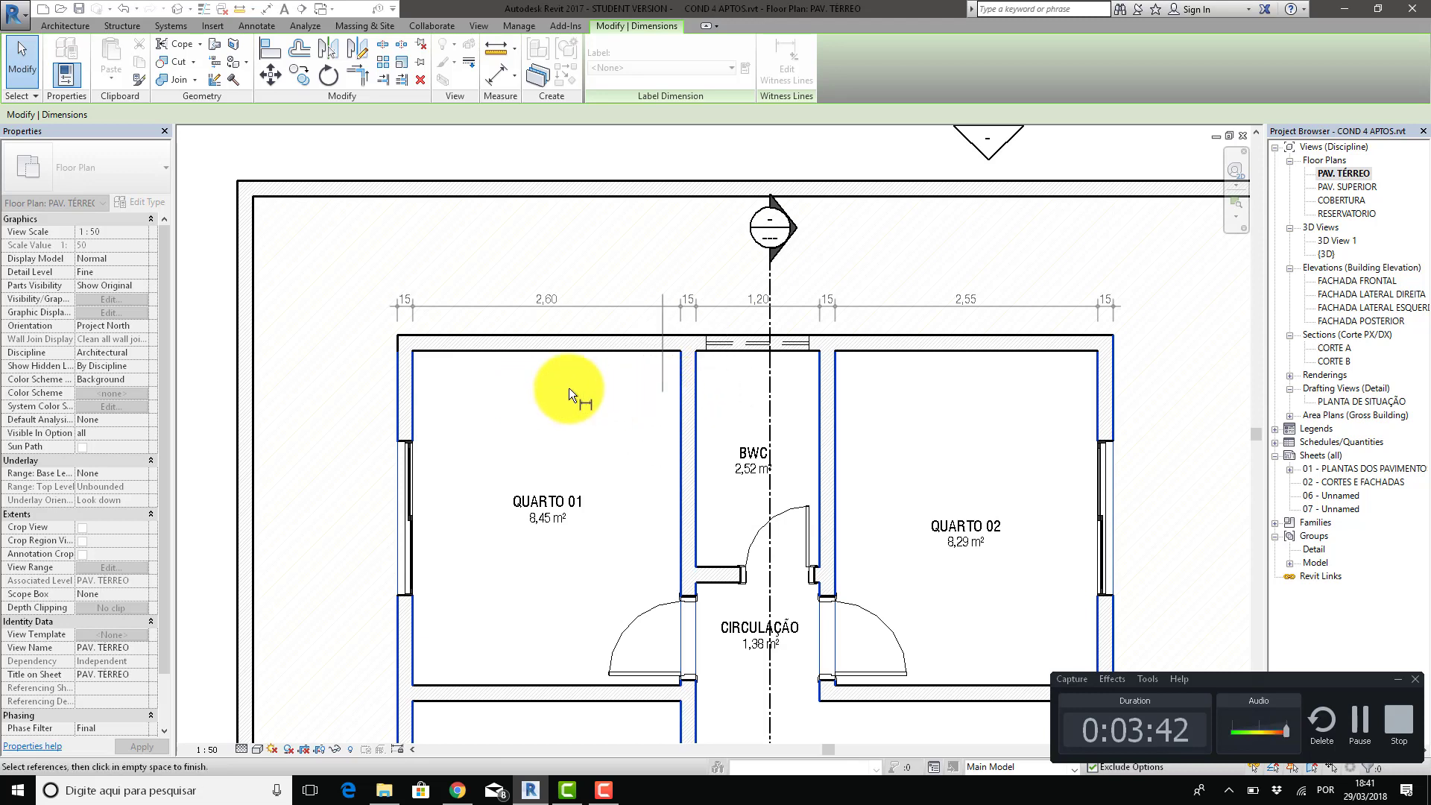
click(414, 389)
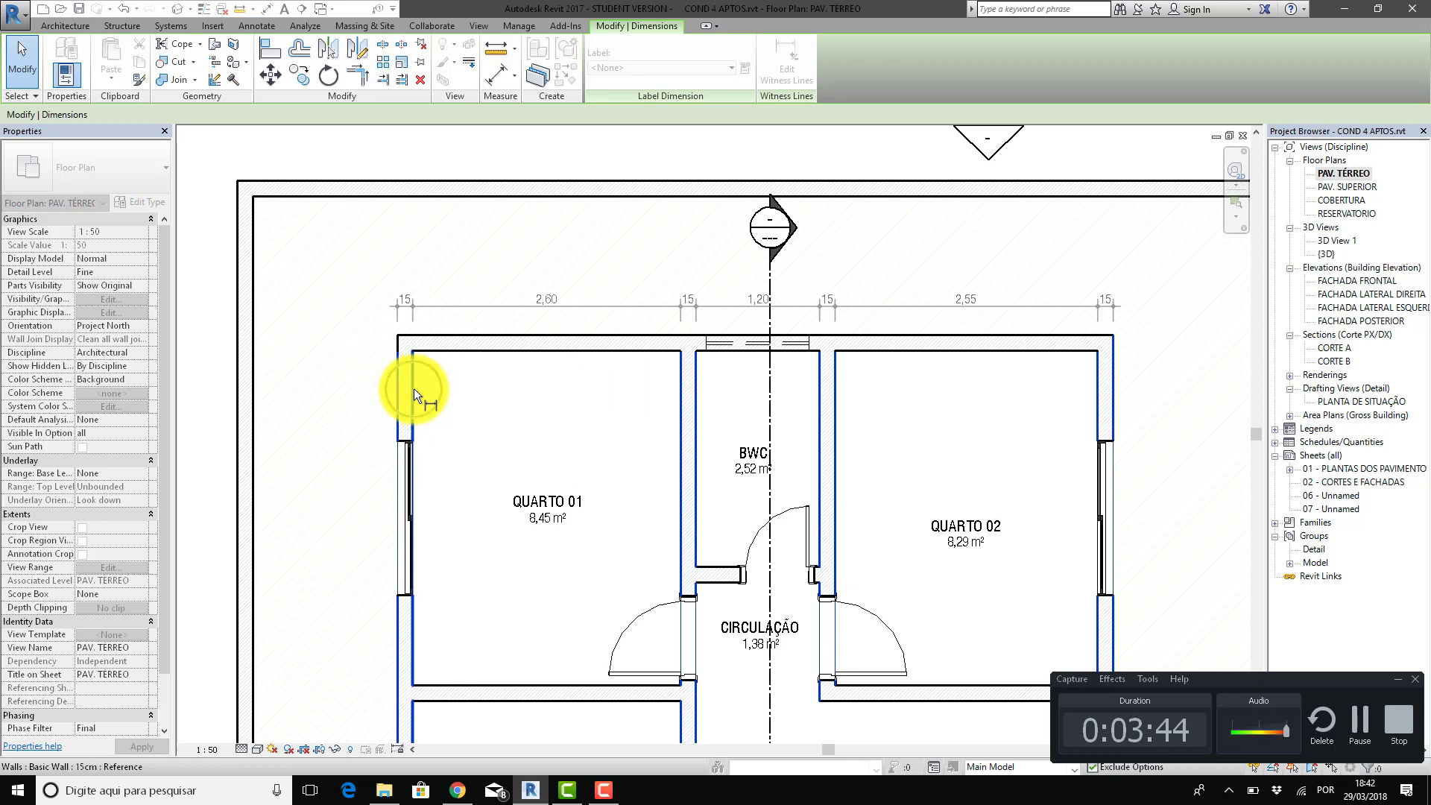
click(545, 384)
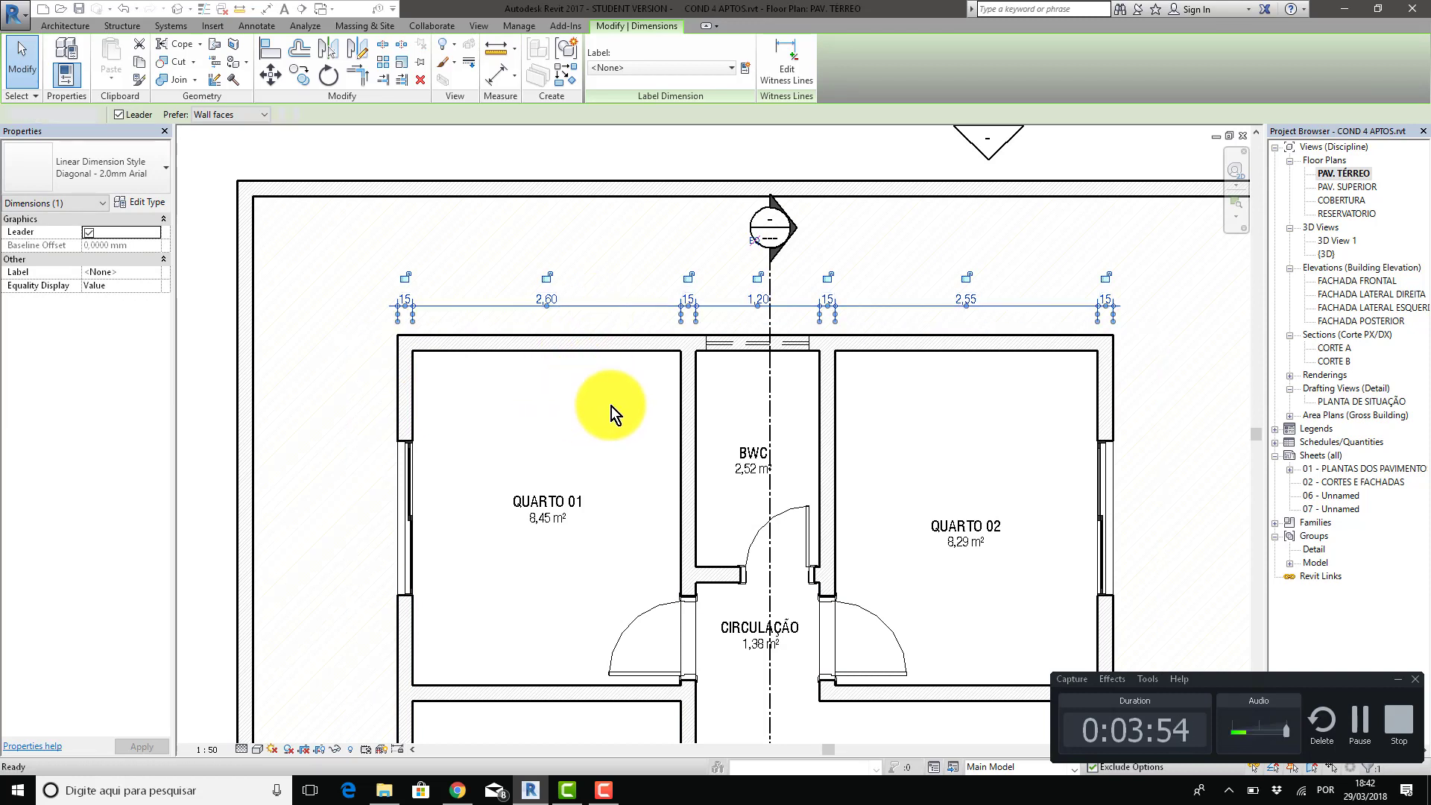
key(Escape)
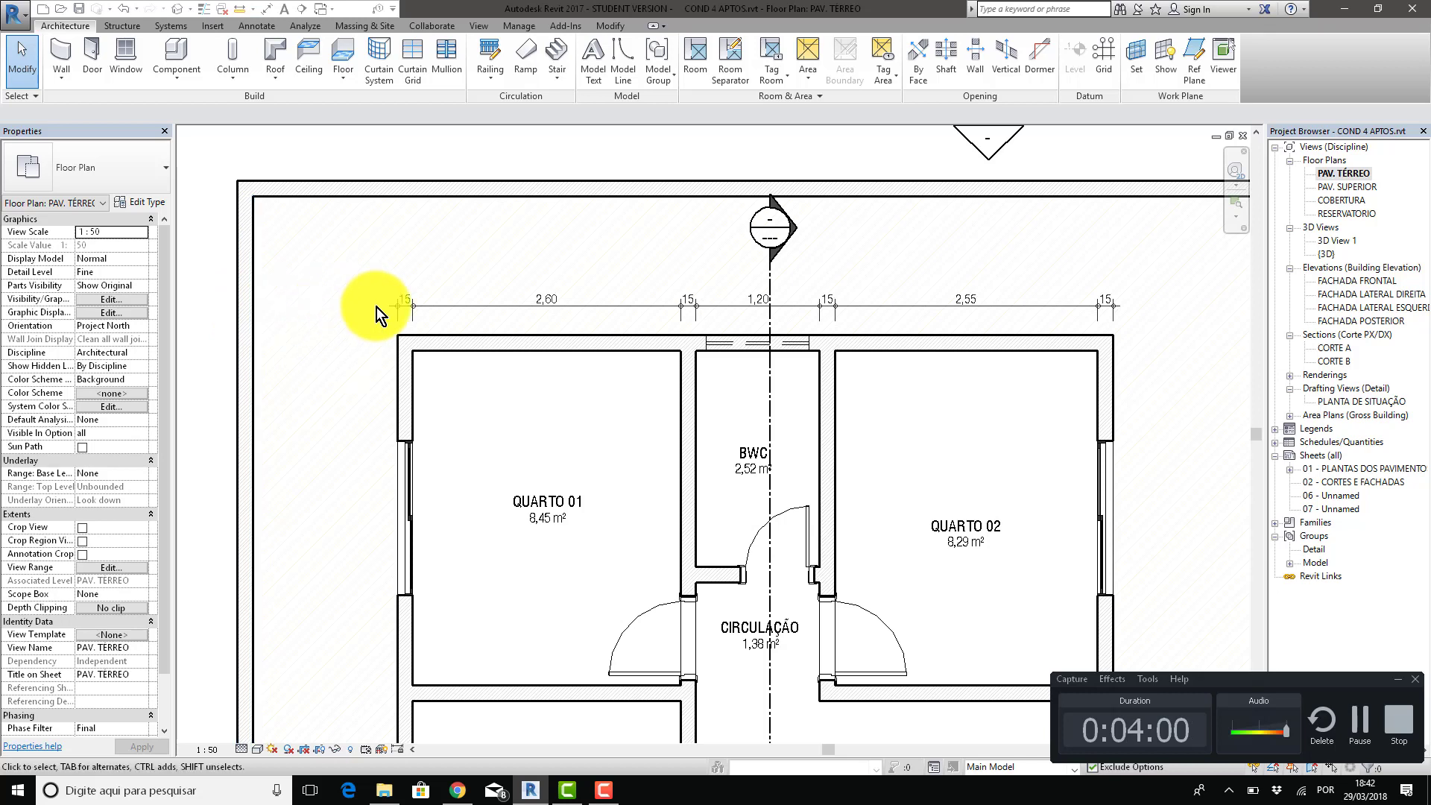
Start a new aligned dimension on the left walls, then cancel it.
key(d)
key(i)
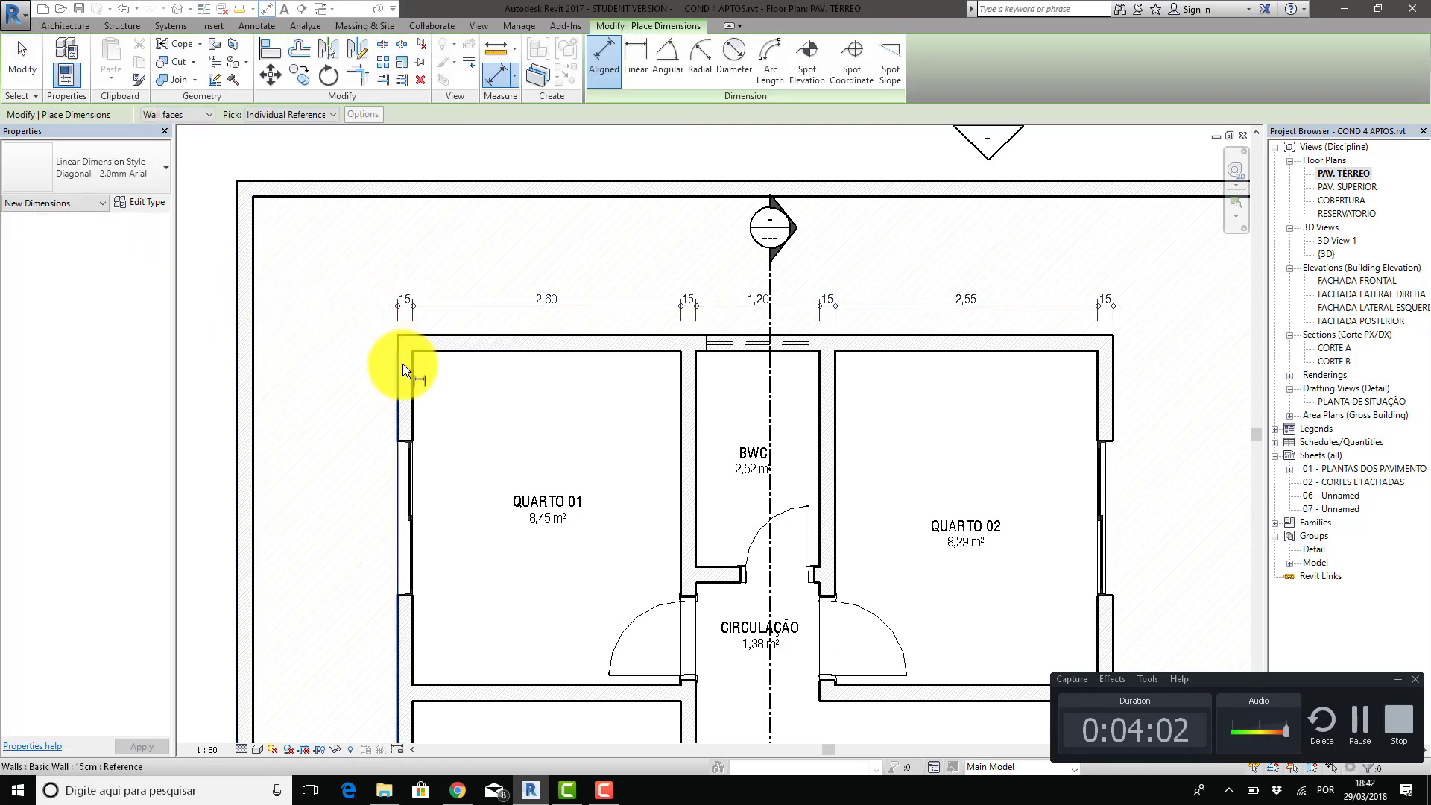
click(399, 363)
click(256, 363)
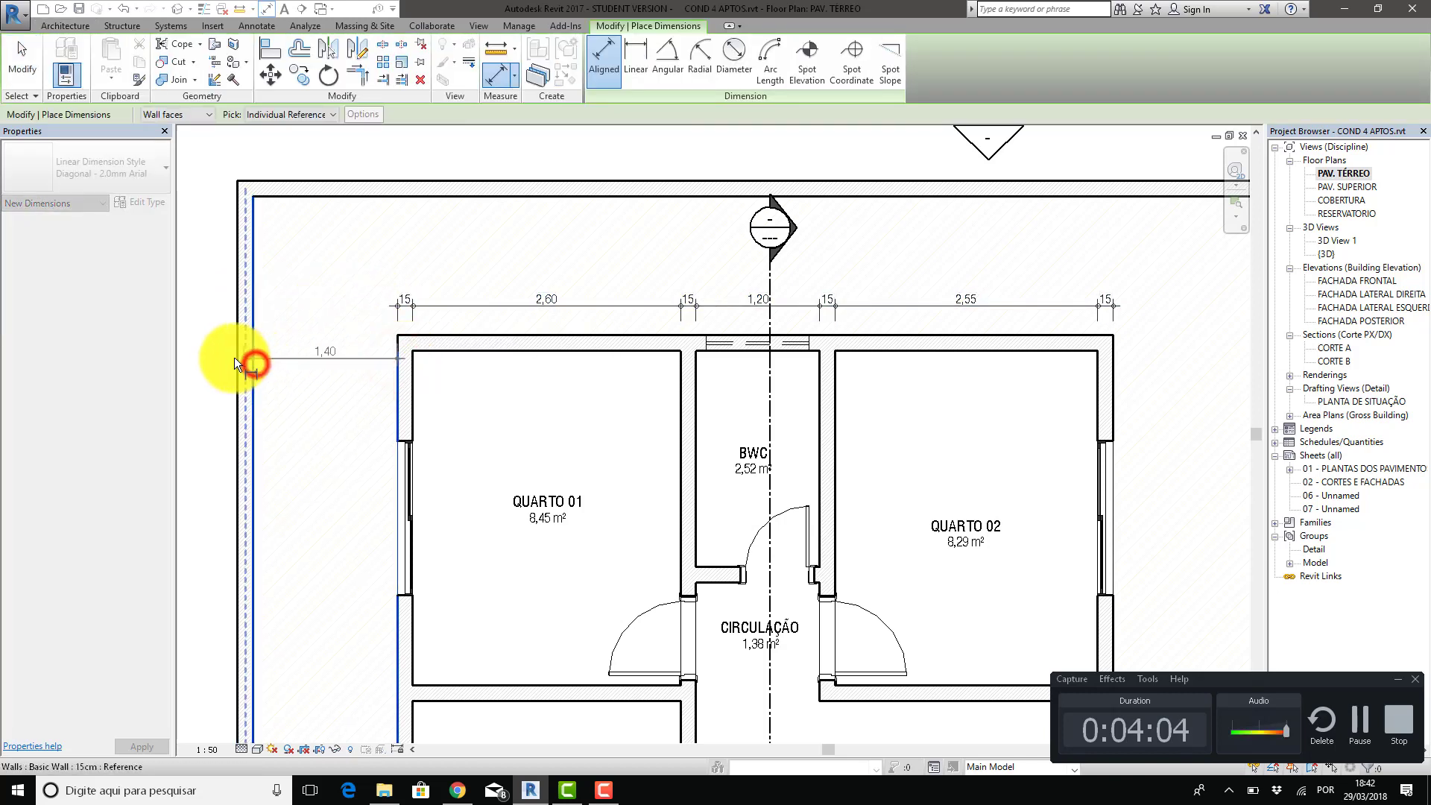
click(236, 362)
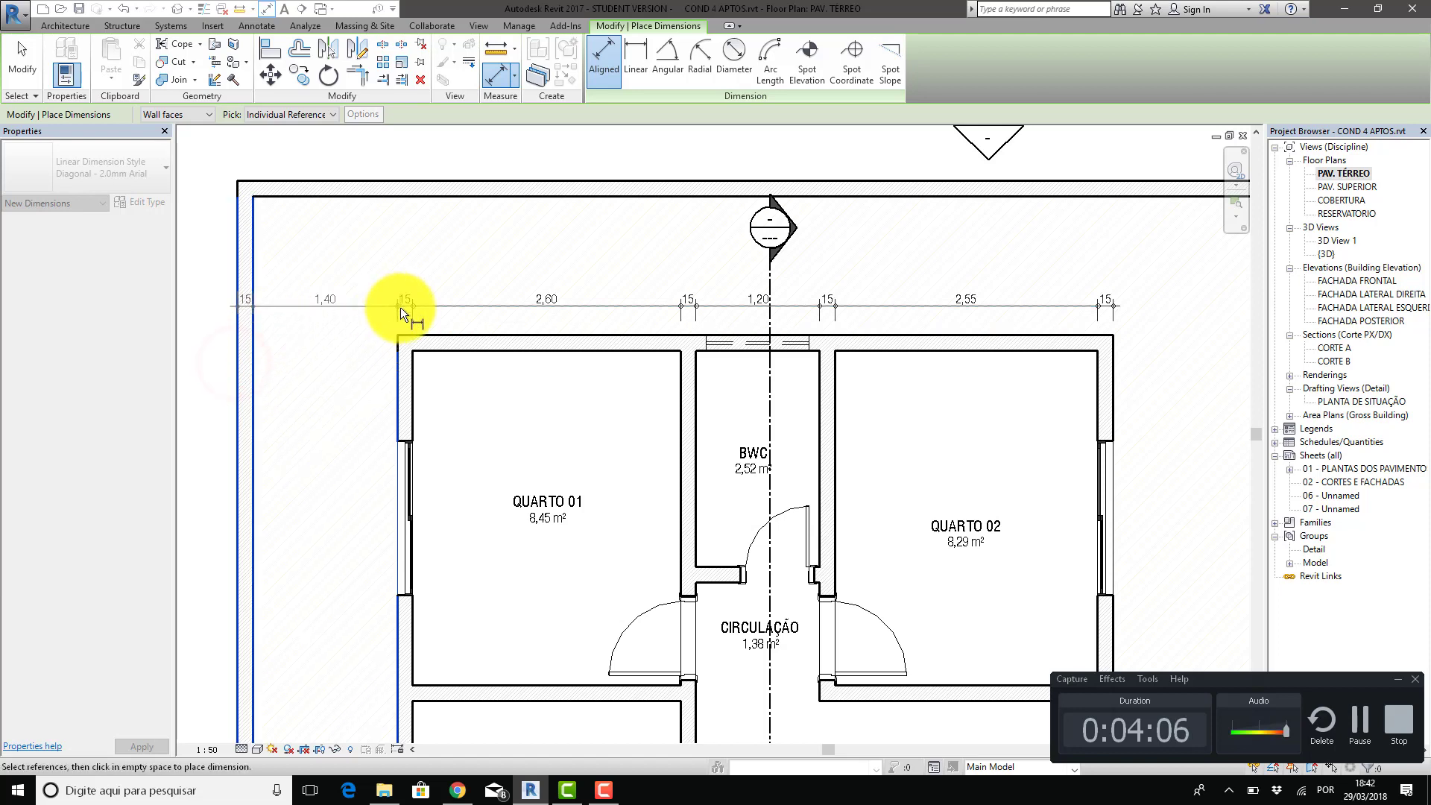
key(Escape)
key(Escape)
Add both exterior walls to the top string (15, 1,40 left; 1,35, 15 right).
click(439, 308)
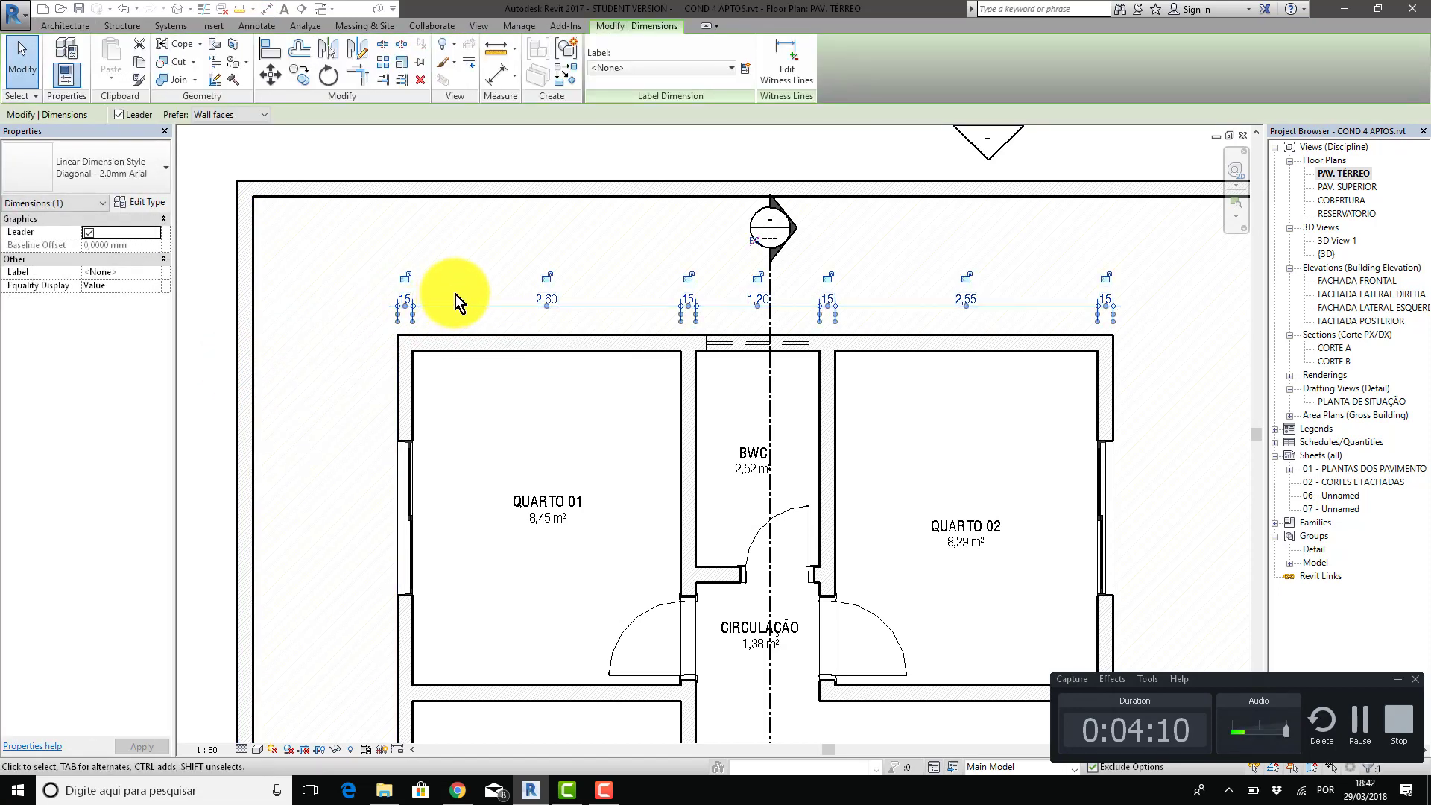
click(783, 76)
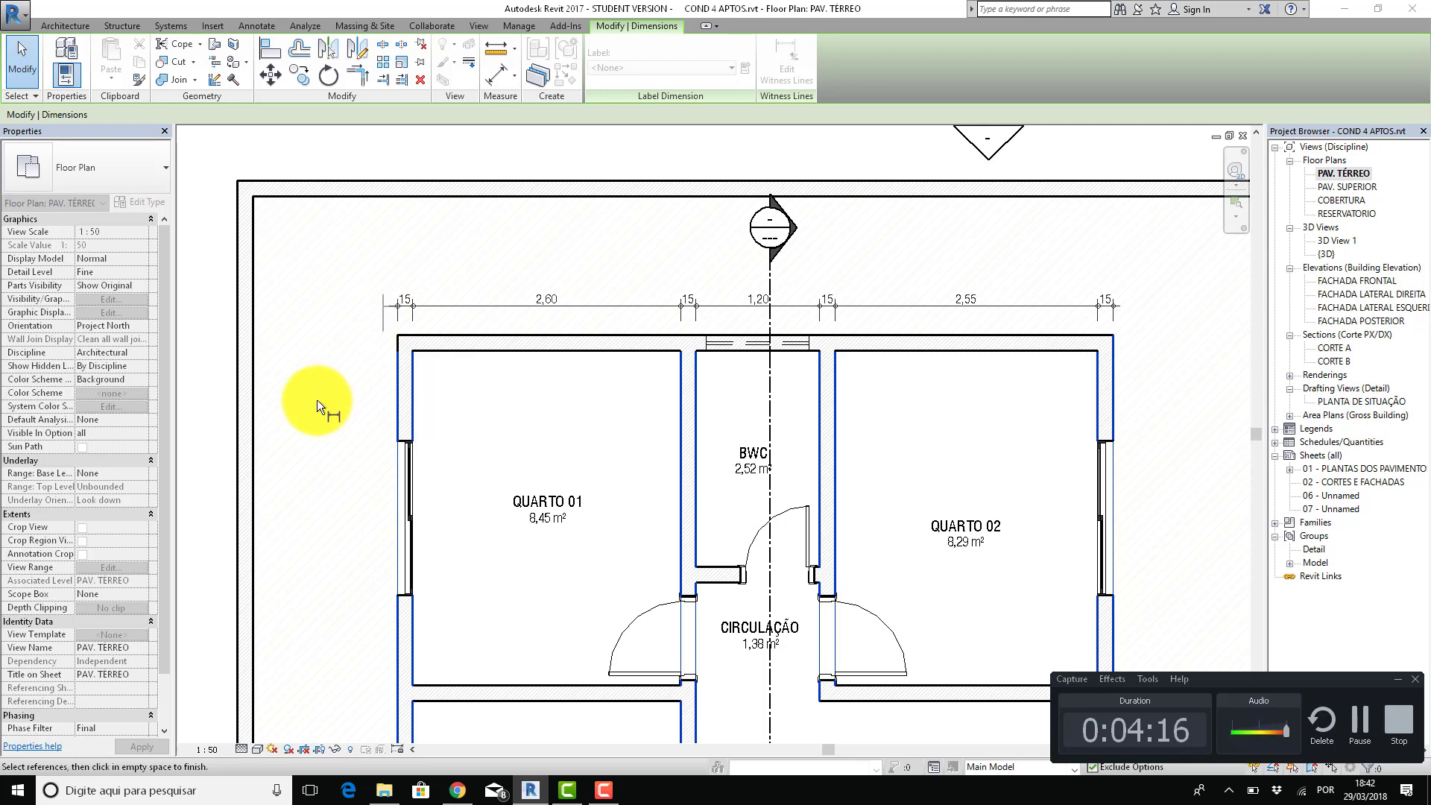
click(251, 393)
click(238, 394)
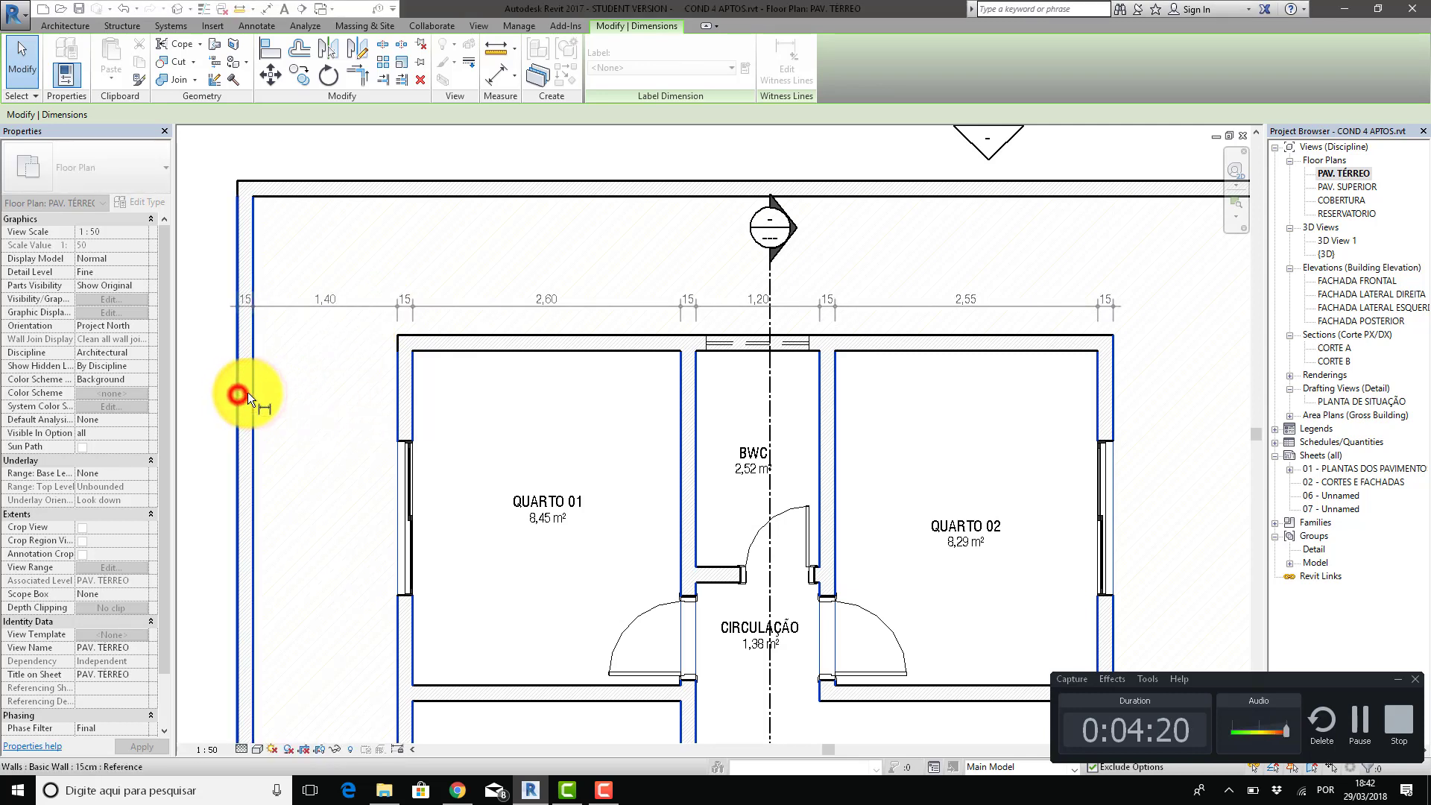
middle_drag(713, 363, 435, 381)
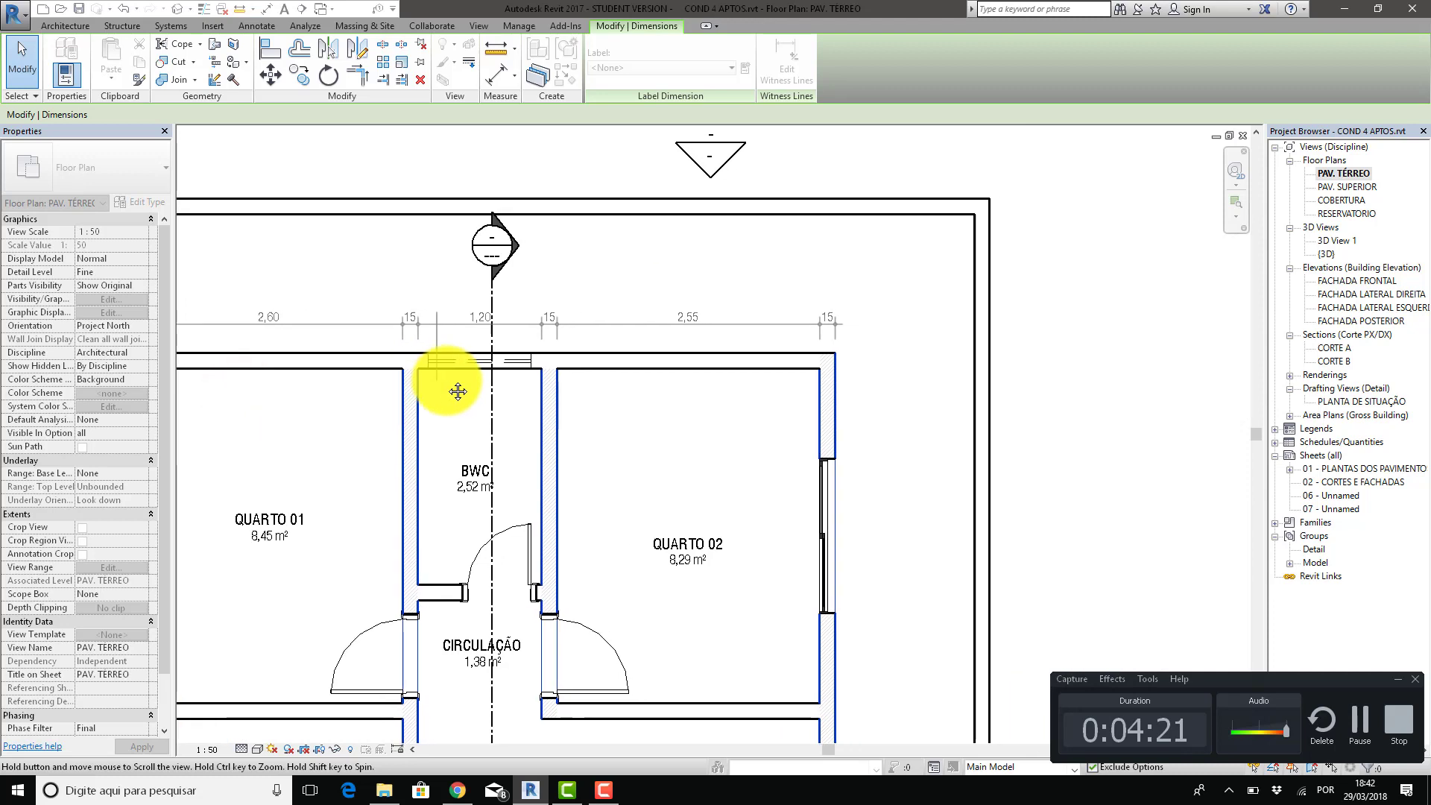
click(977, 370)
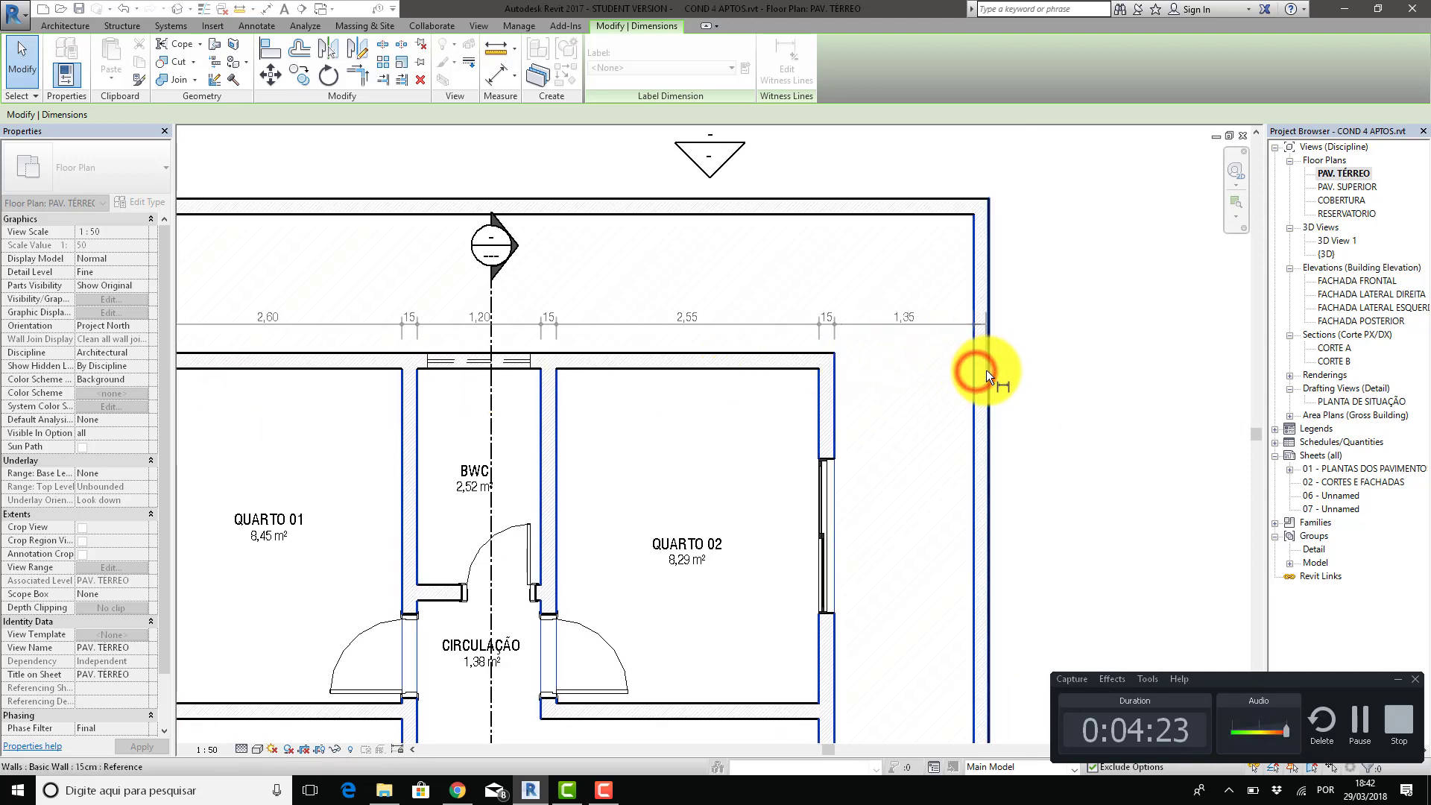
click(924, 370)
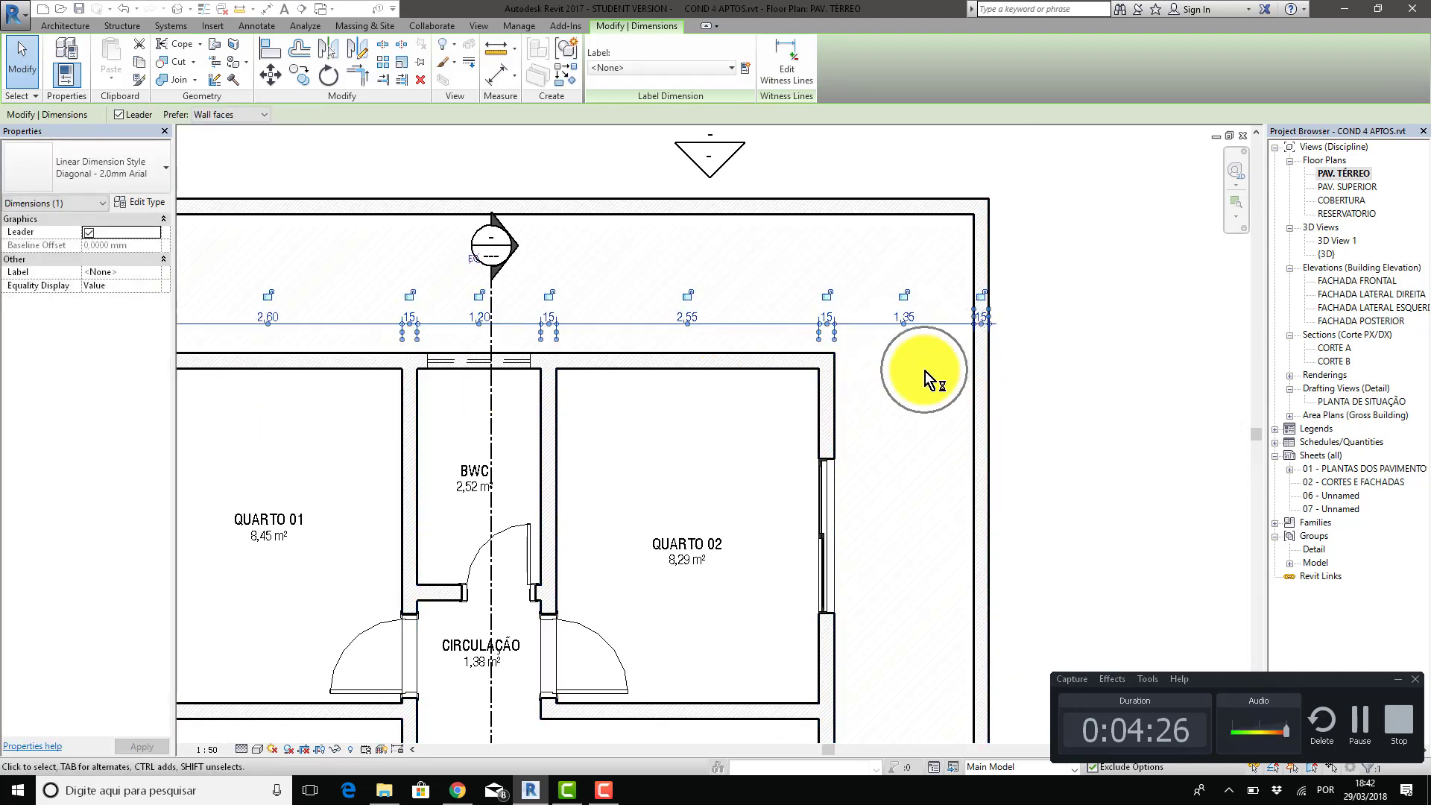
middle_drag(909, 377, 1108, 351)
Deselect the top string, reframe the upper rooms, and restart the Aligned Dimension tool.
key(Escape)
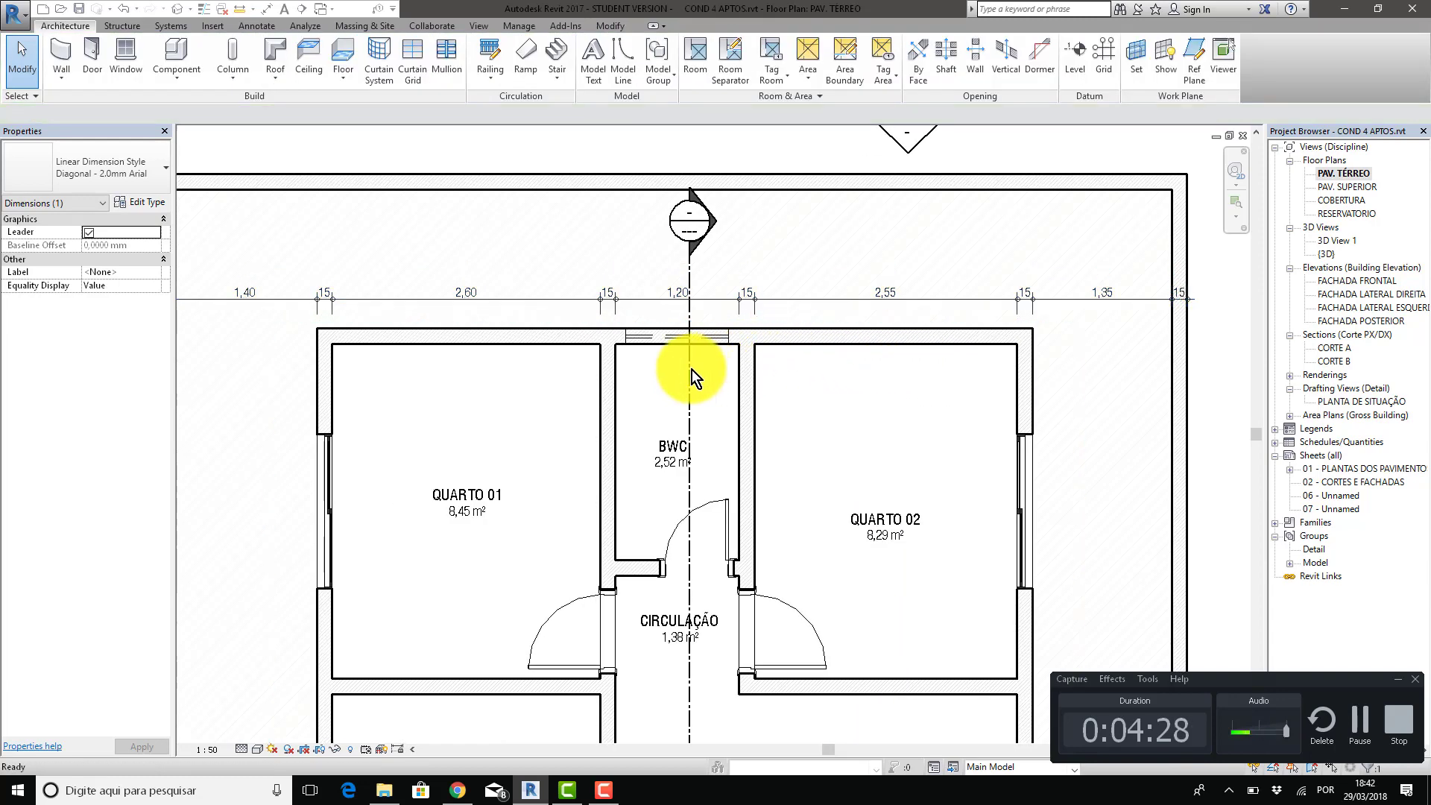
scroll(574, 310, down, 2)
scroll(577, 314, down, 1)
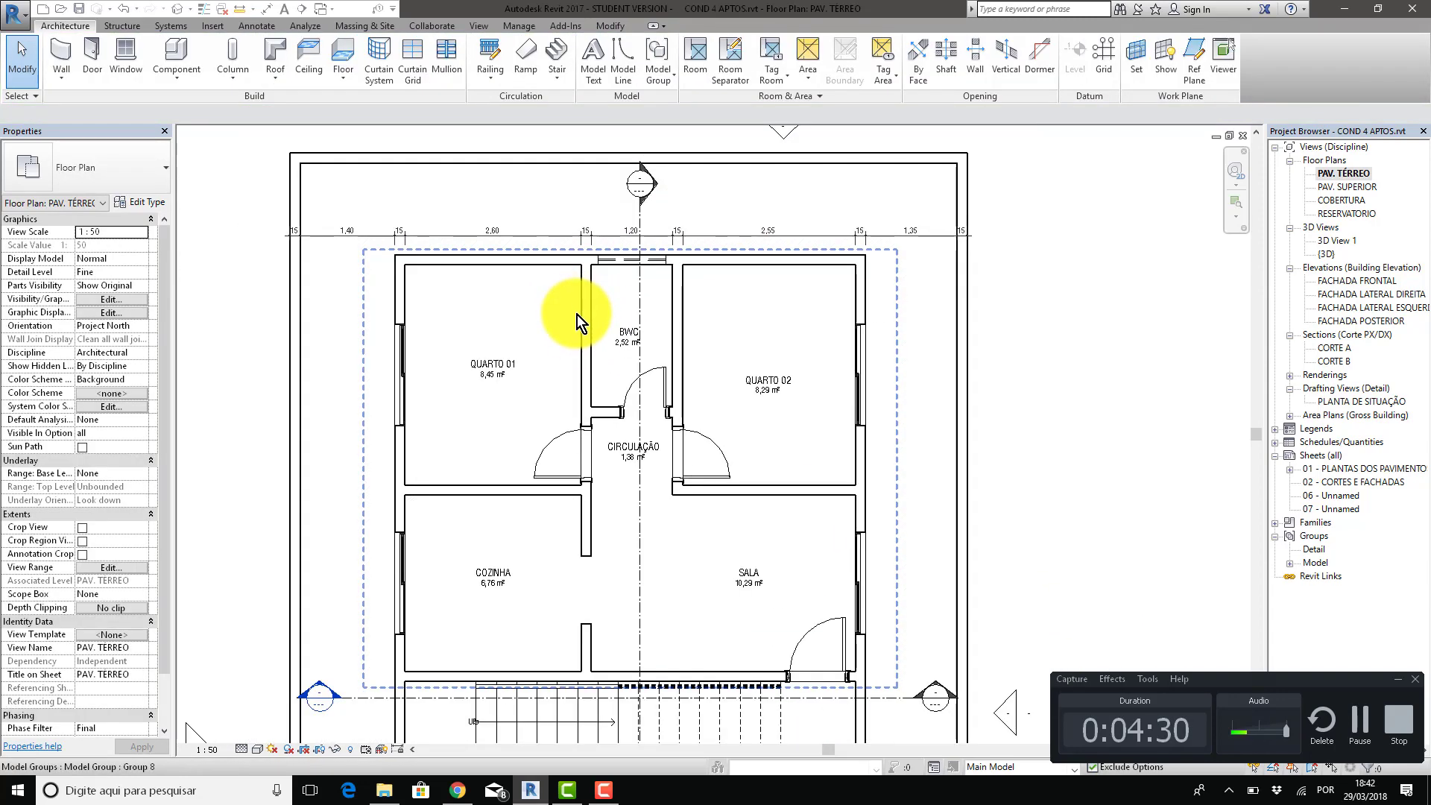
scroll(574, 322, up, 1)
scroll(572, 329, up, 1)
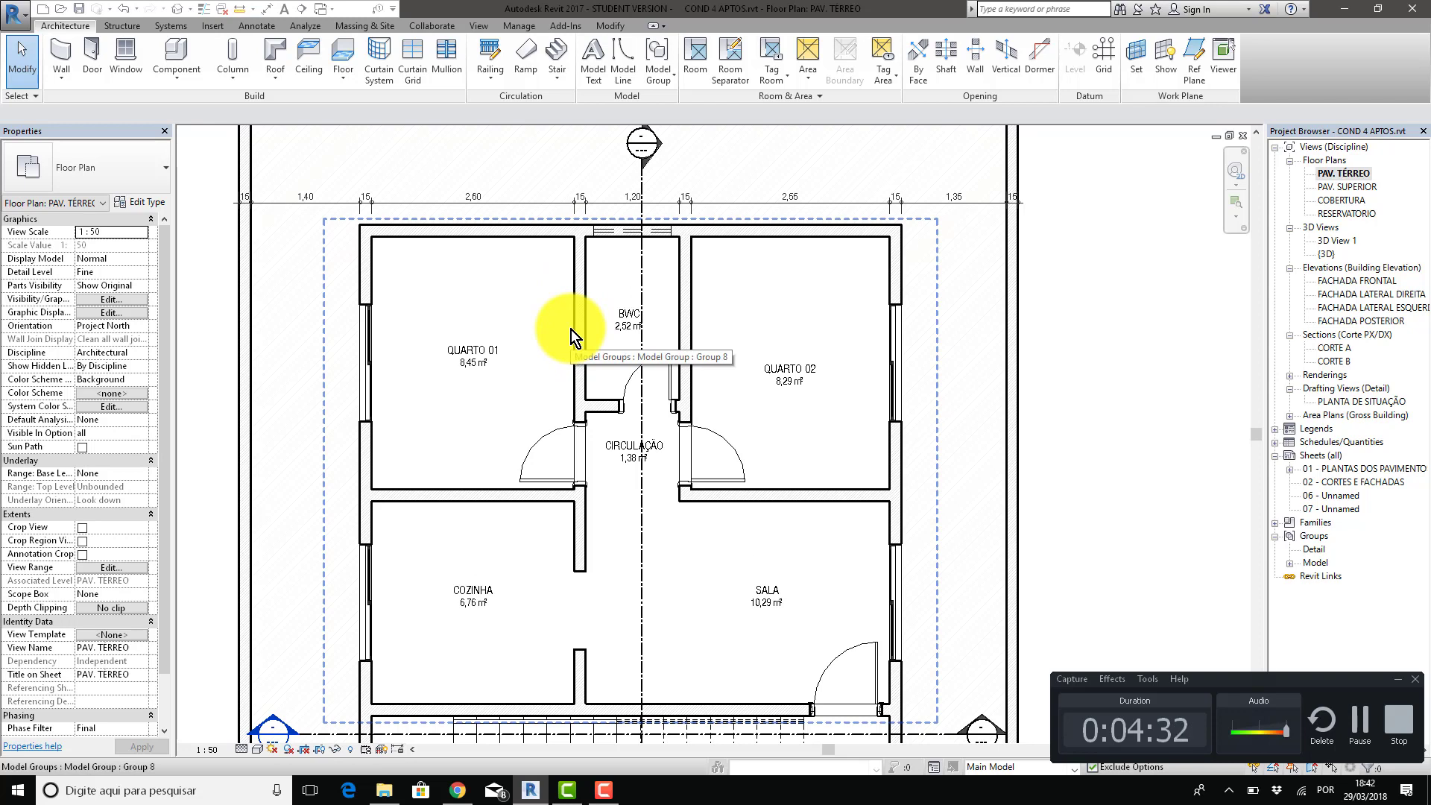
scroll(562, 309, up, 1)
scroll(580, 362, up, 1)
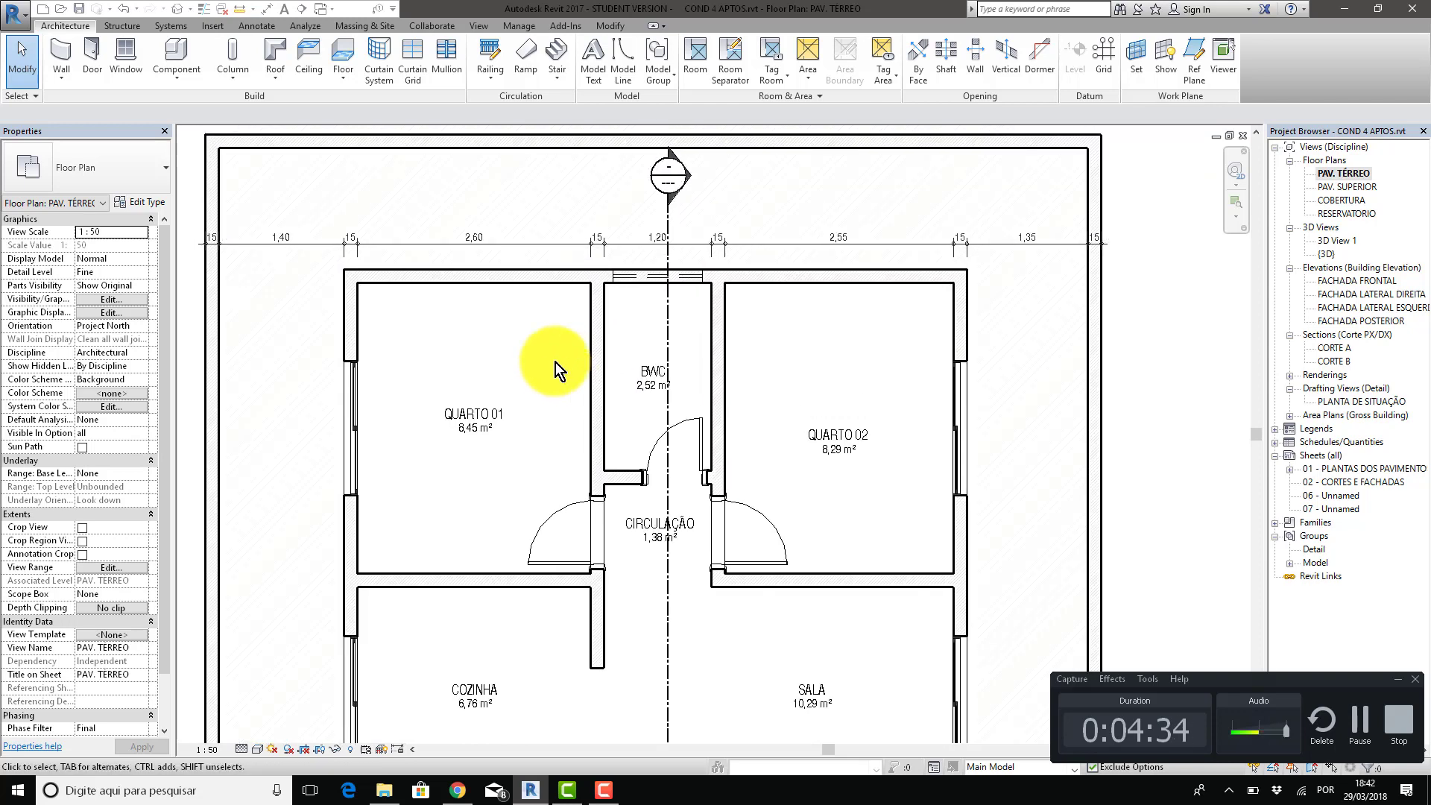
scroll(552, 294, up, 1)
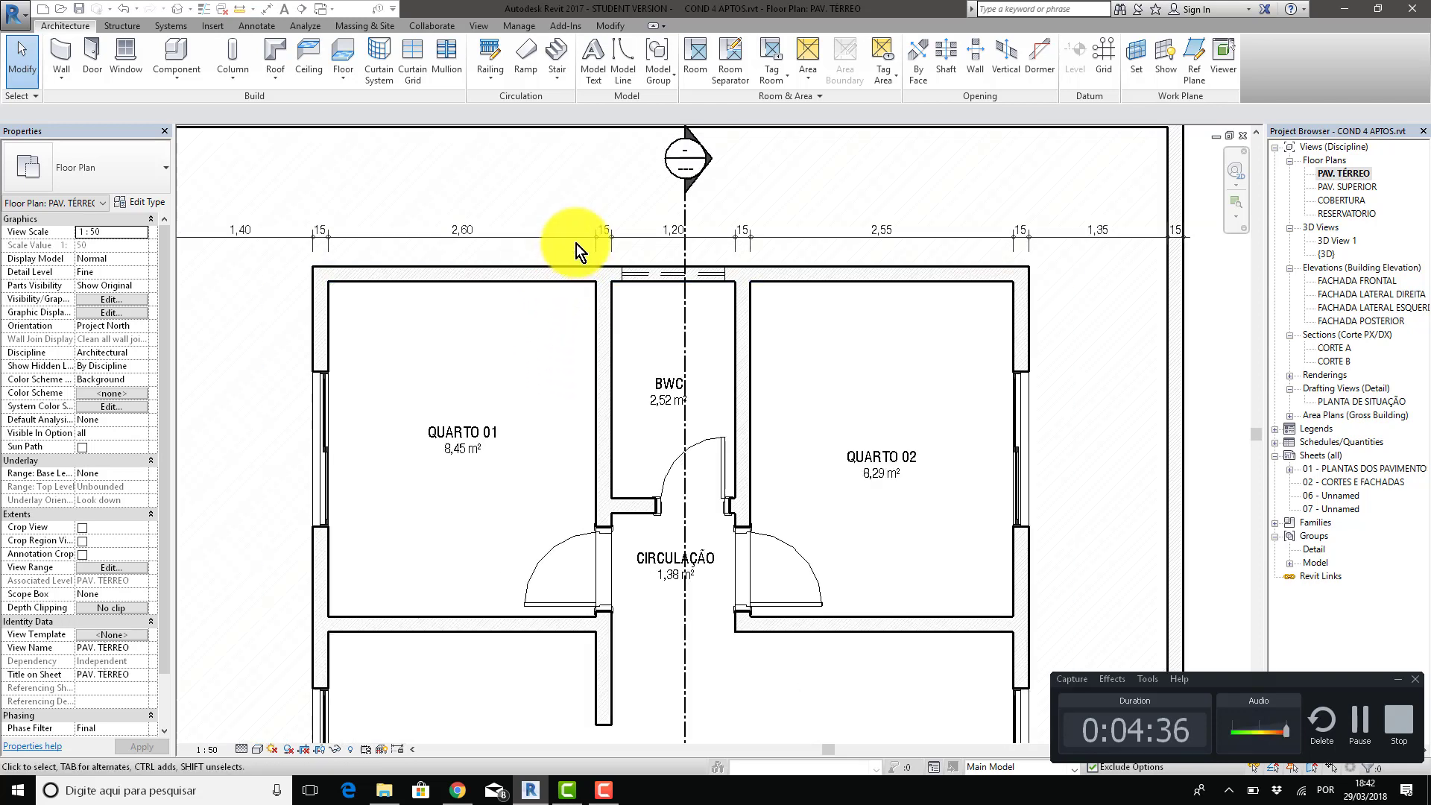
middle_drag(558, 281, 576, 319)
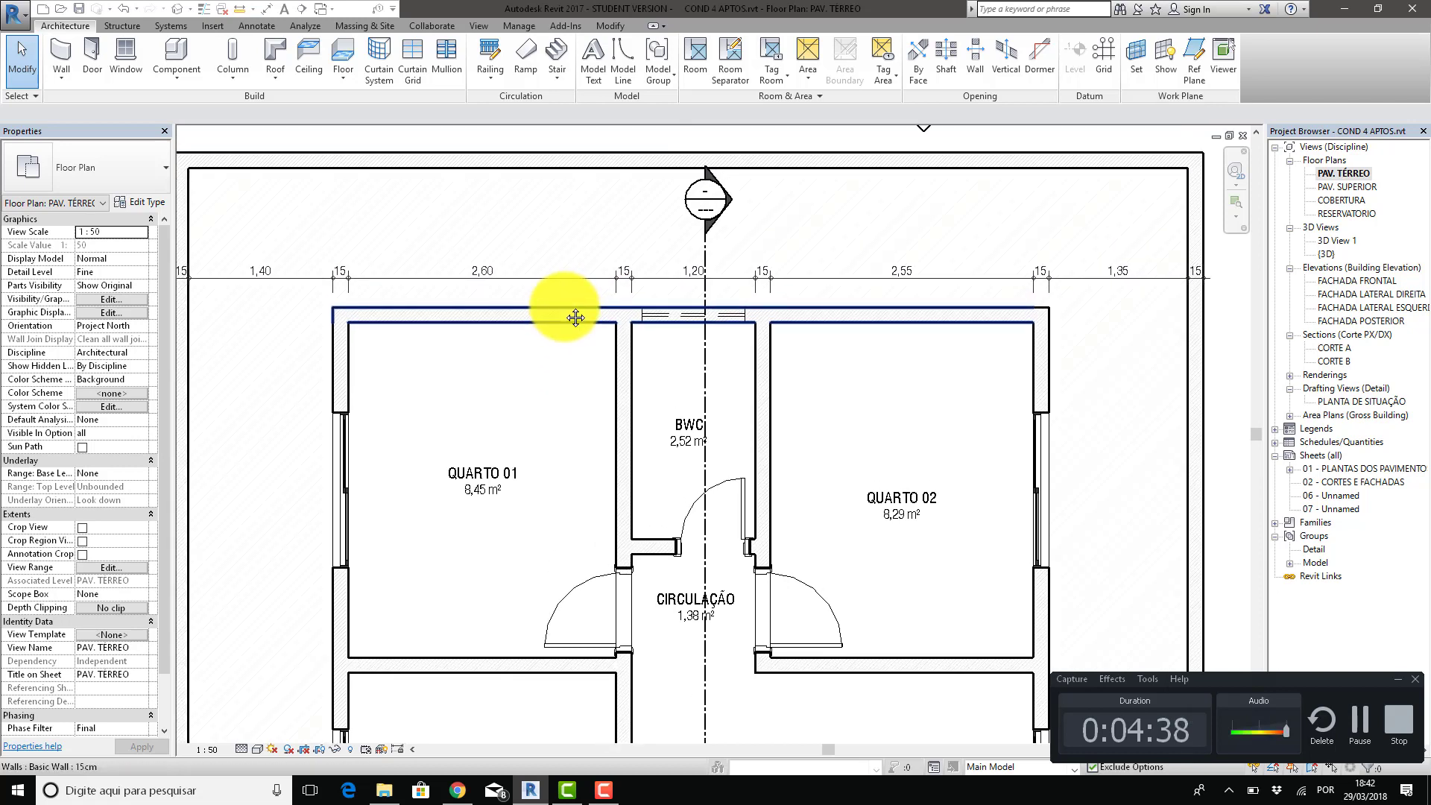
scroll(554, 315, down, 2)
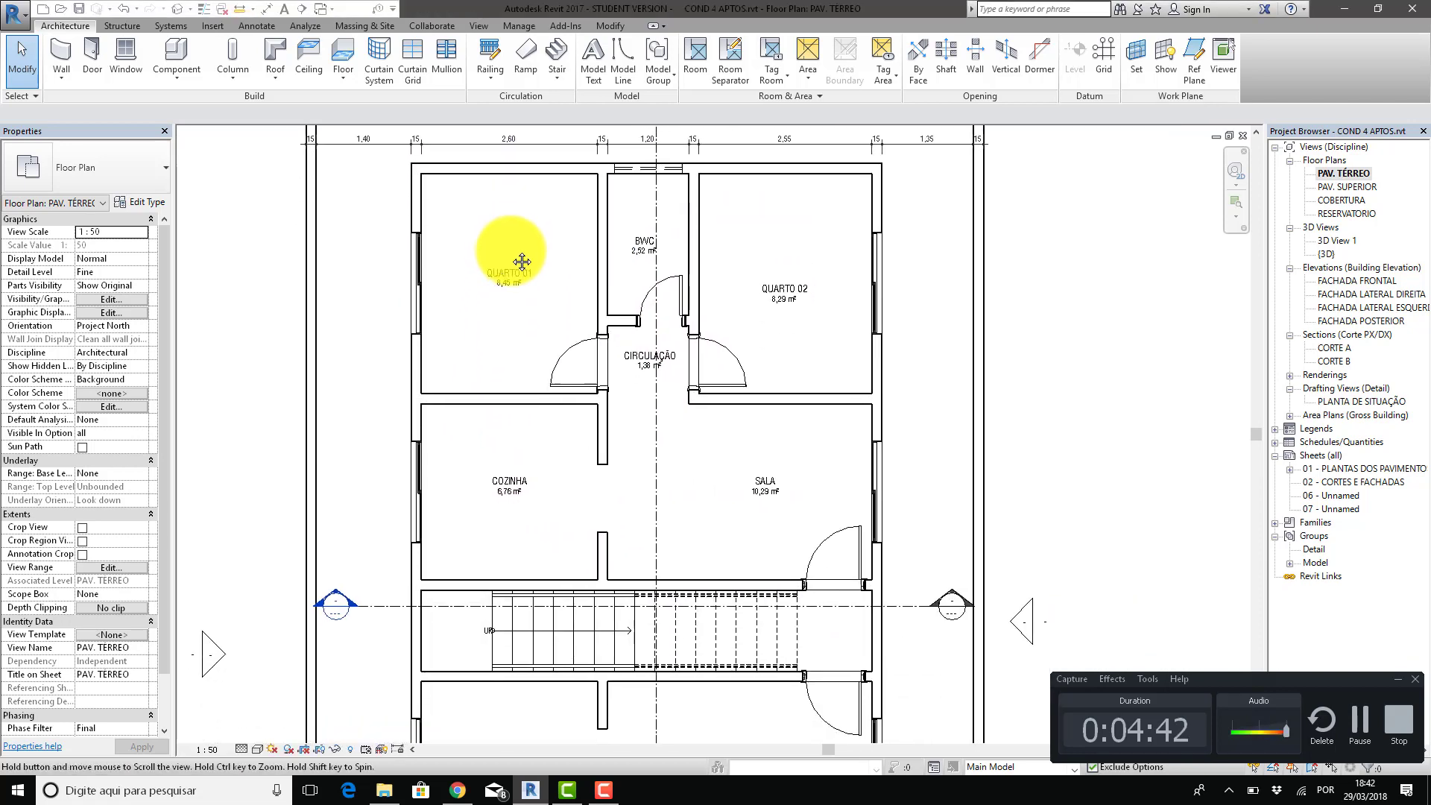
scroll(515, 410, up, 2)
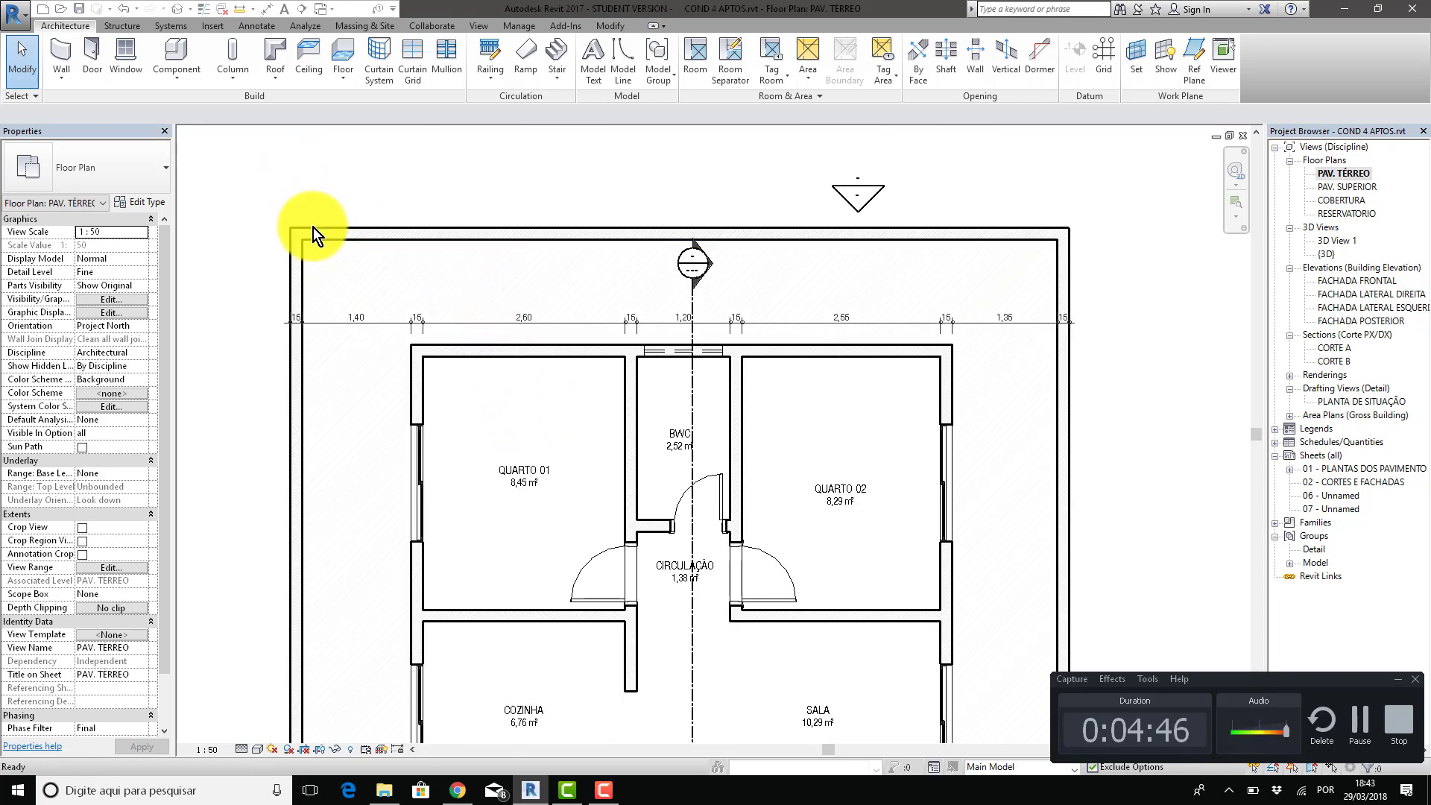
key(d)
key(i)
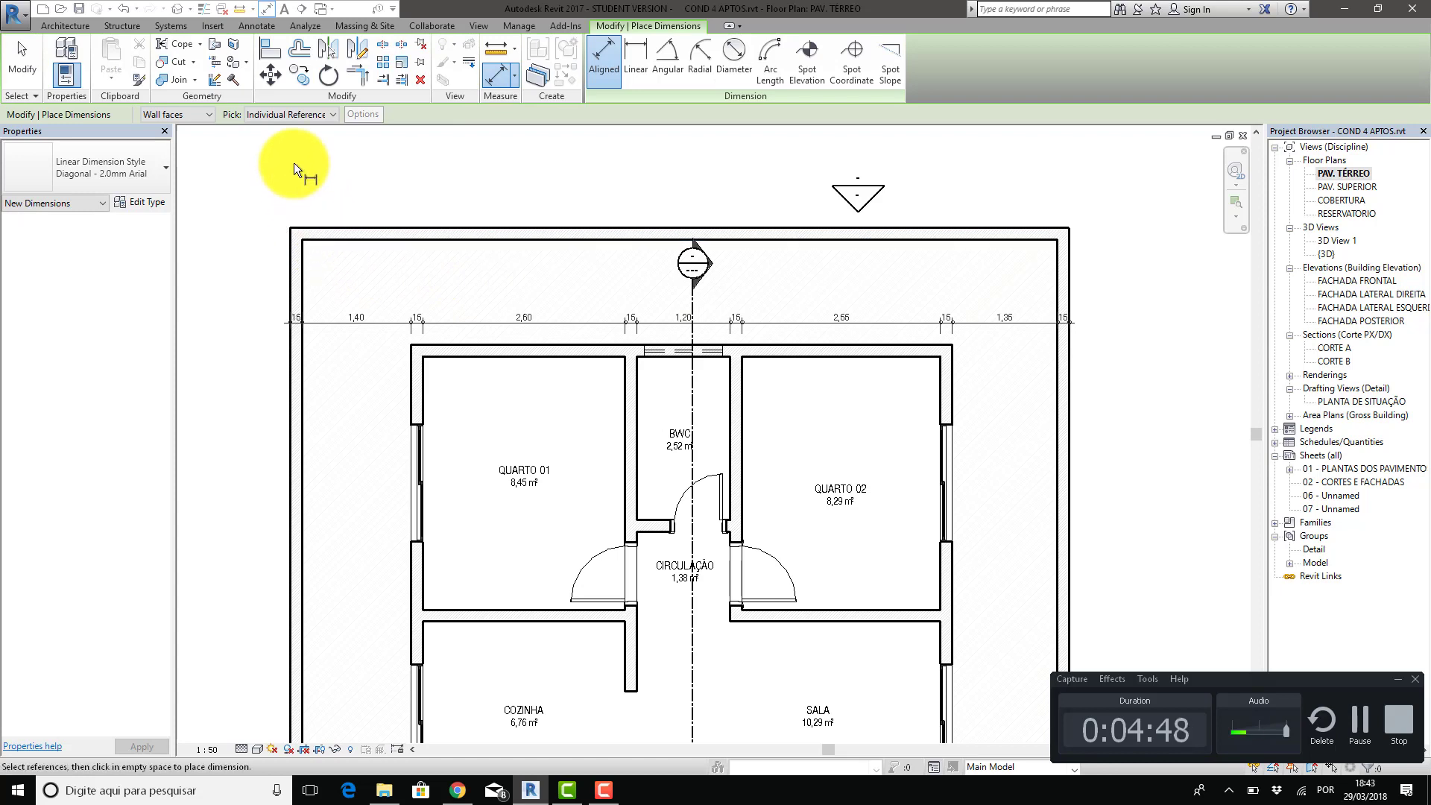
Set picking to Entire Walls, with auto dimensions referencing Intersecting Walls only, no openings.
click(311, 114)
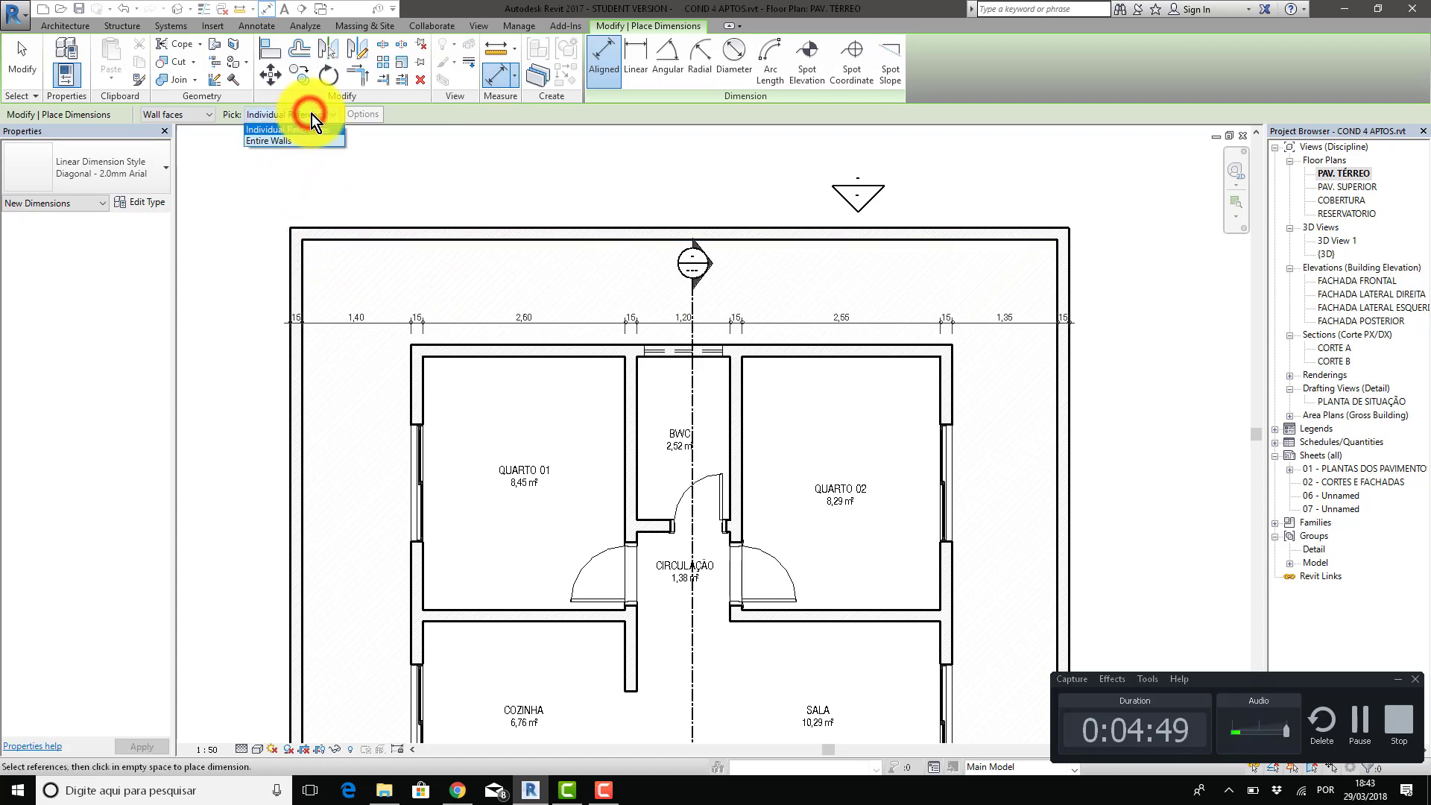
click(278, 145)
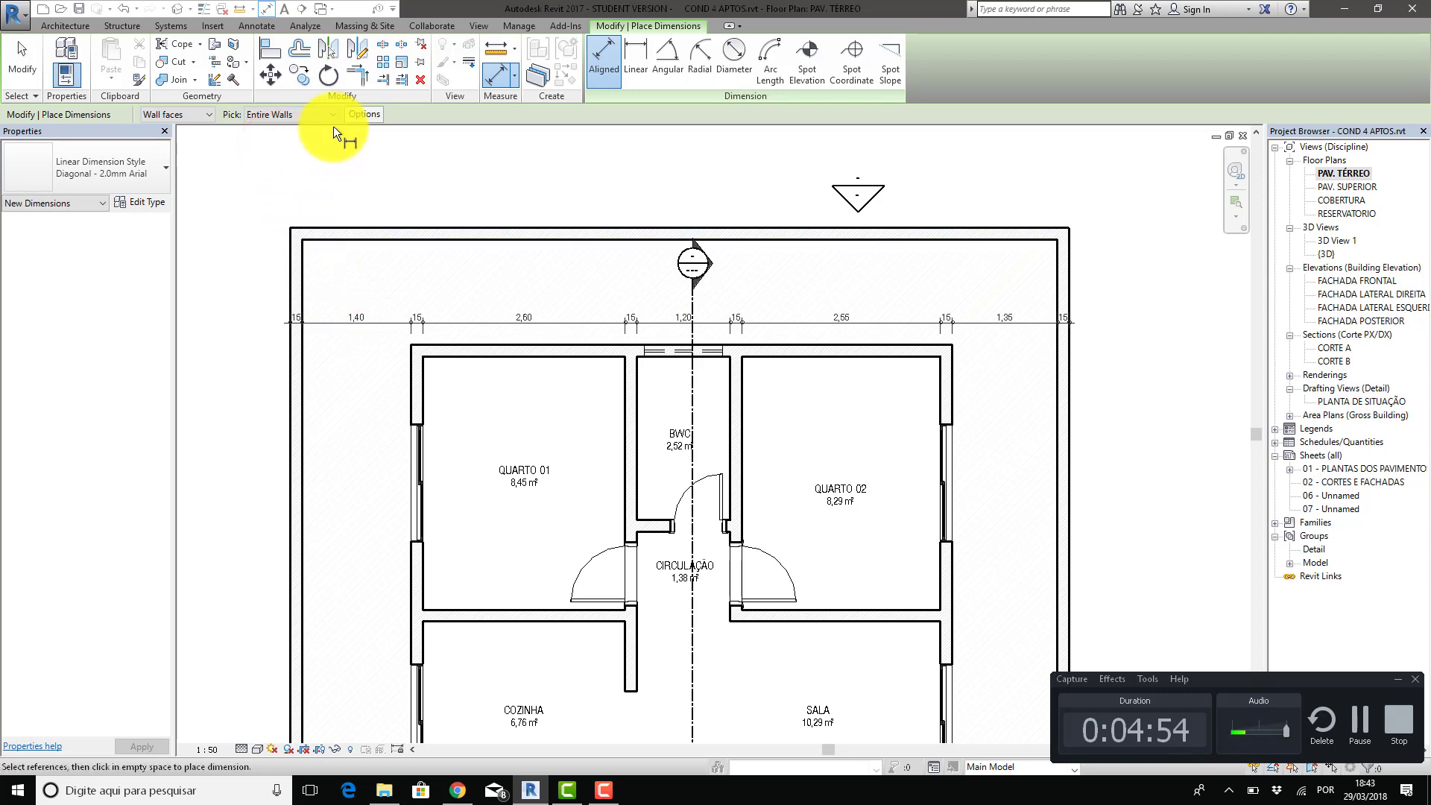
click(358, 116)
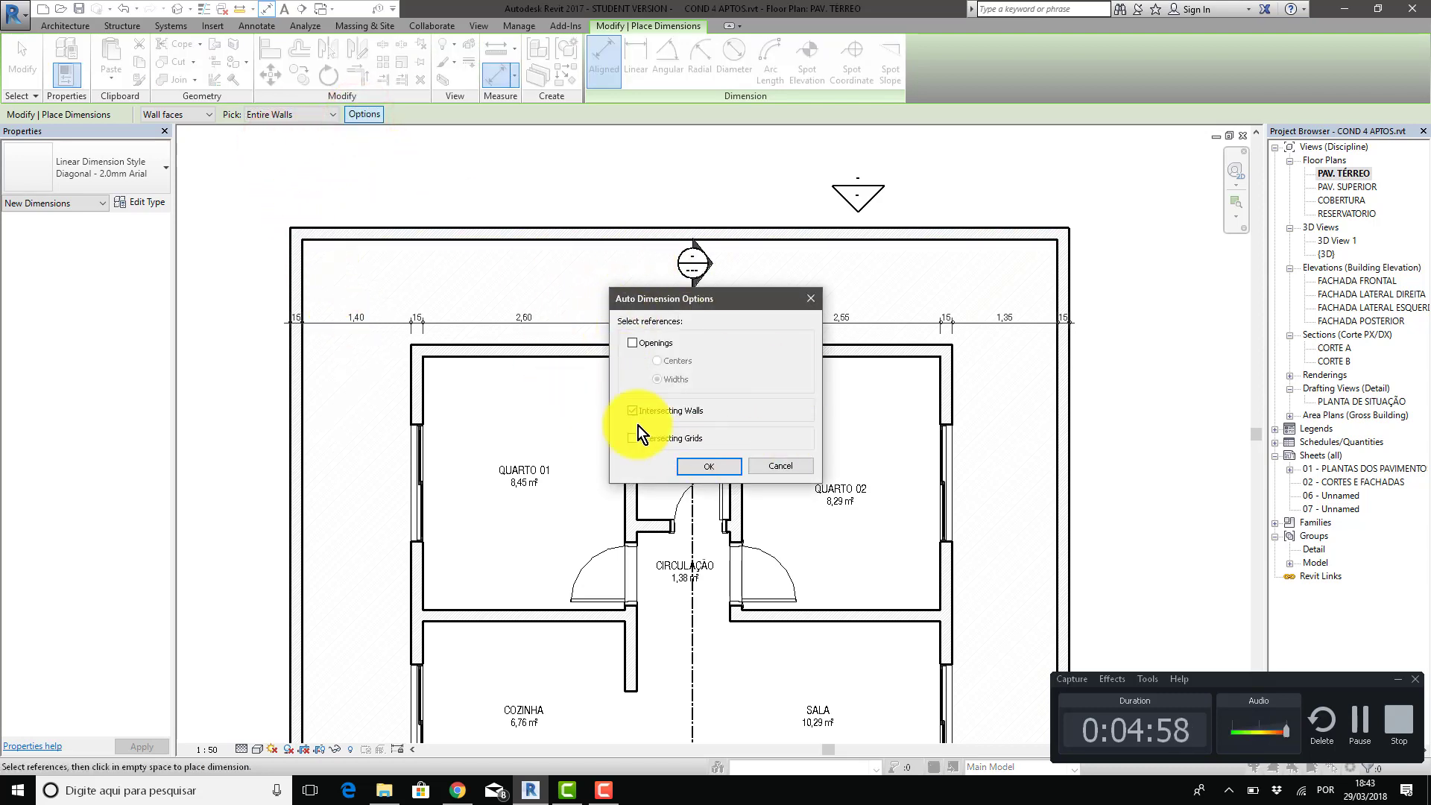
click(631, 346)
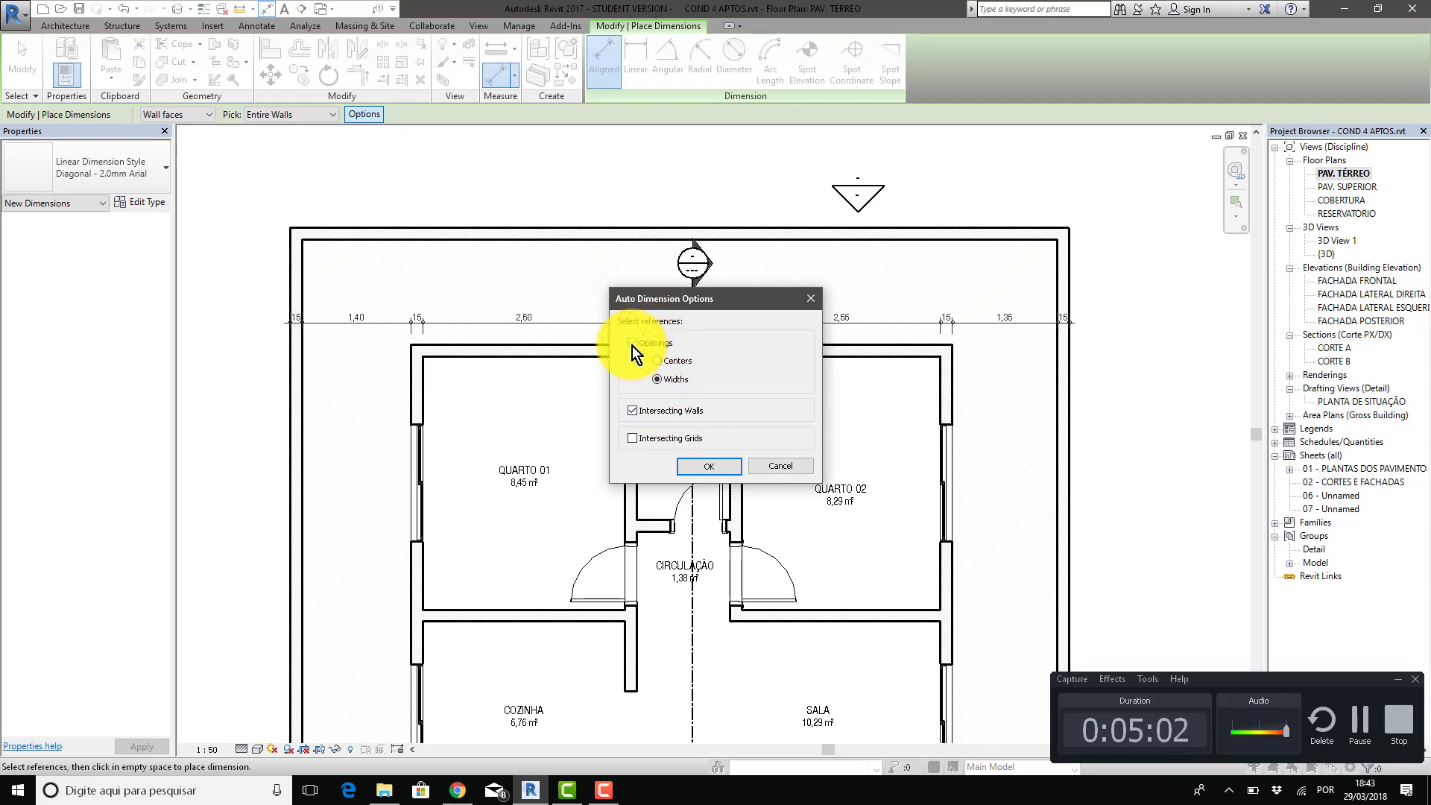
click(632, 346)
click(634, 345)
click(632, 344)
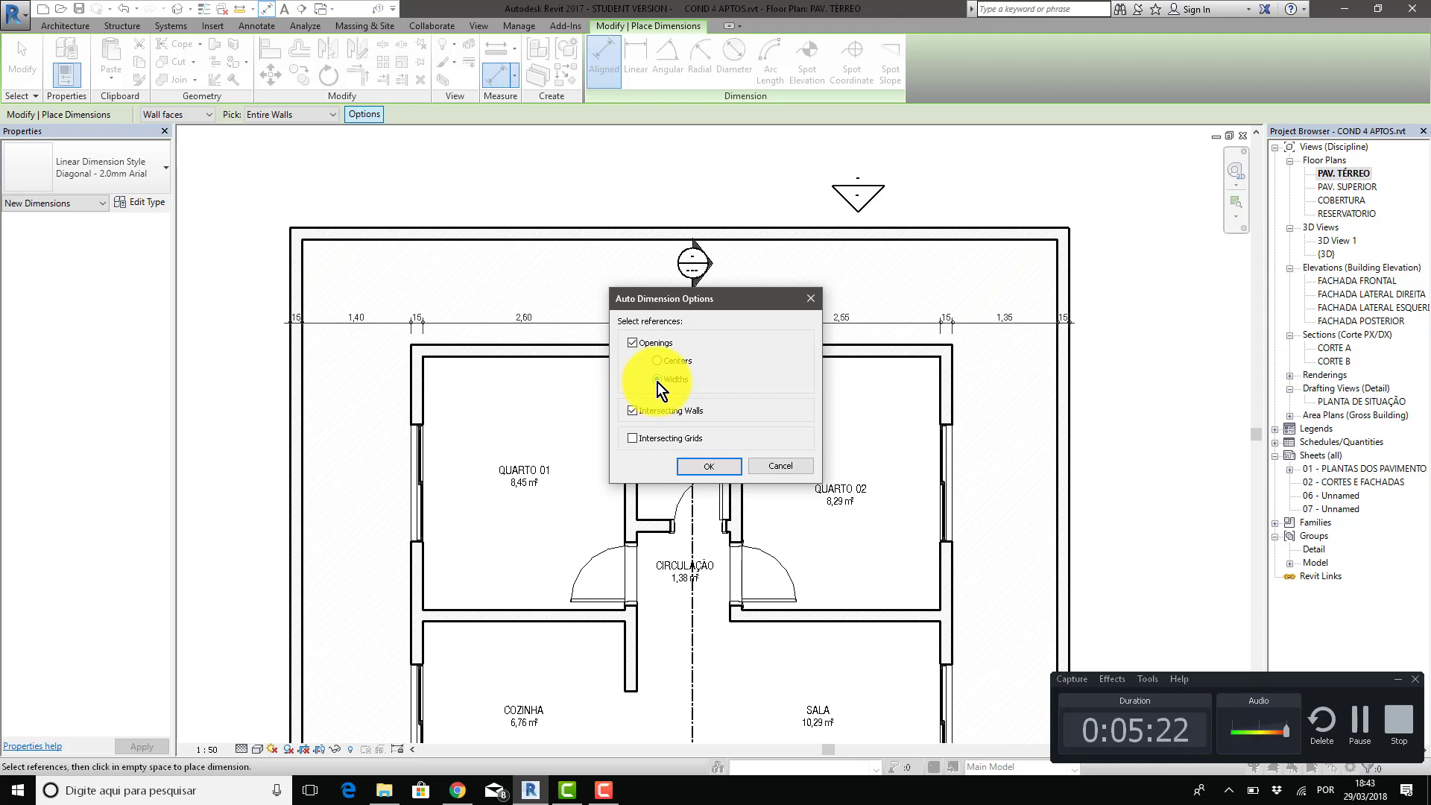
click(633, 346)
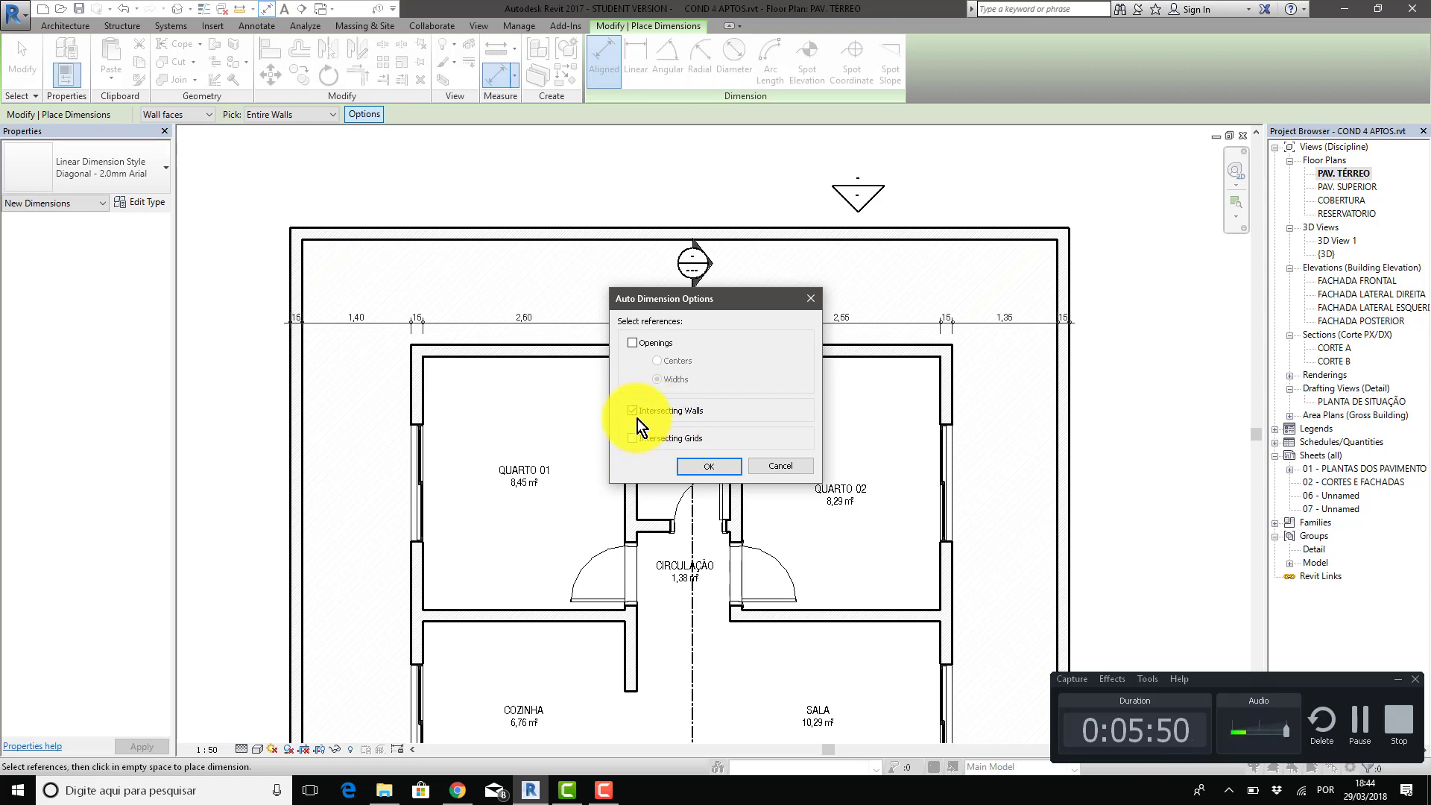
click(702, 466)
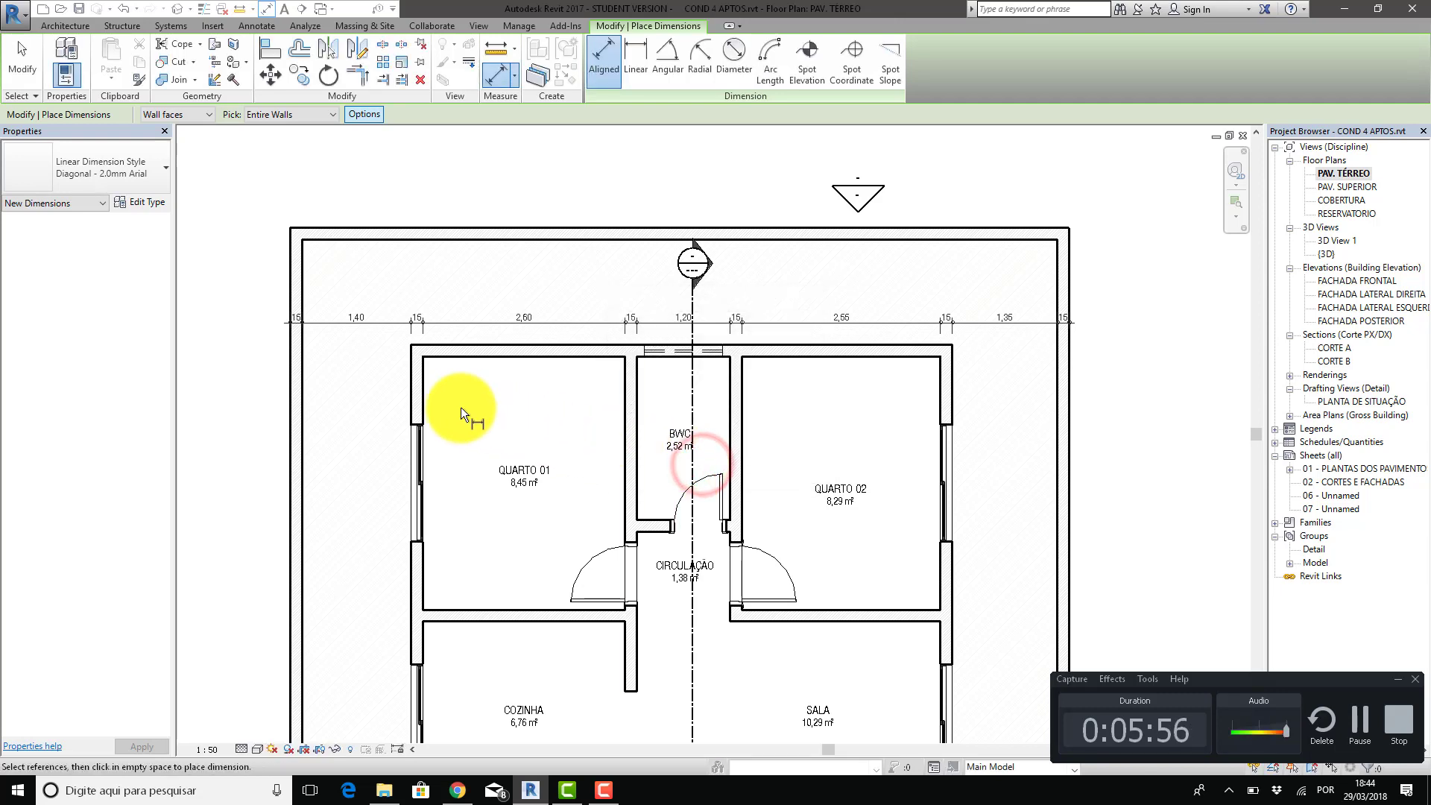
Place a vertical dimension string along the left exterior wall of the plan.
click(423, 392)
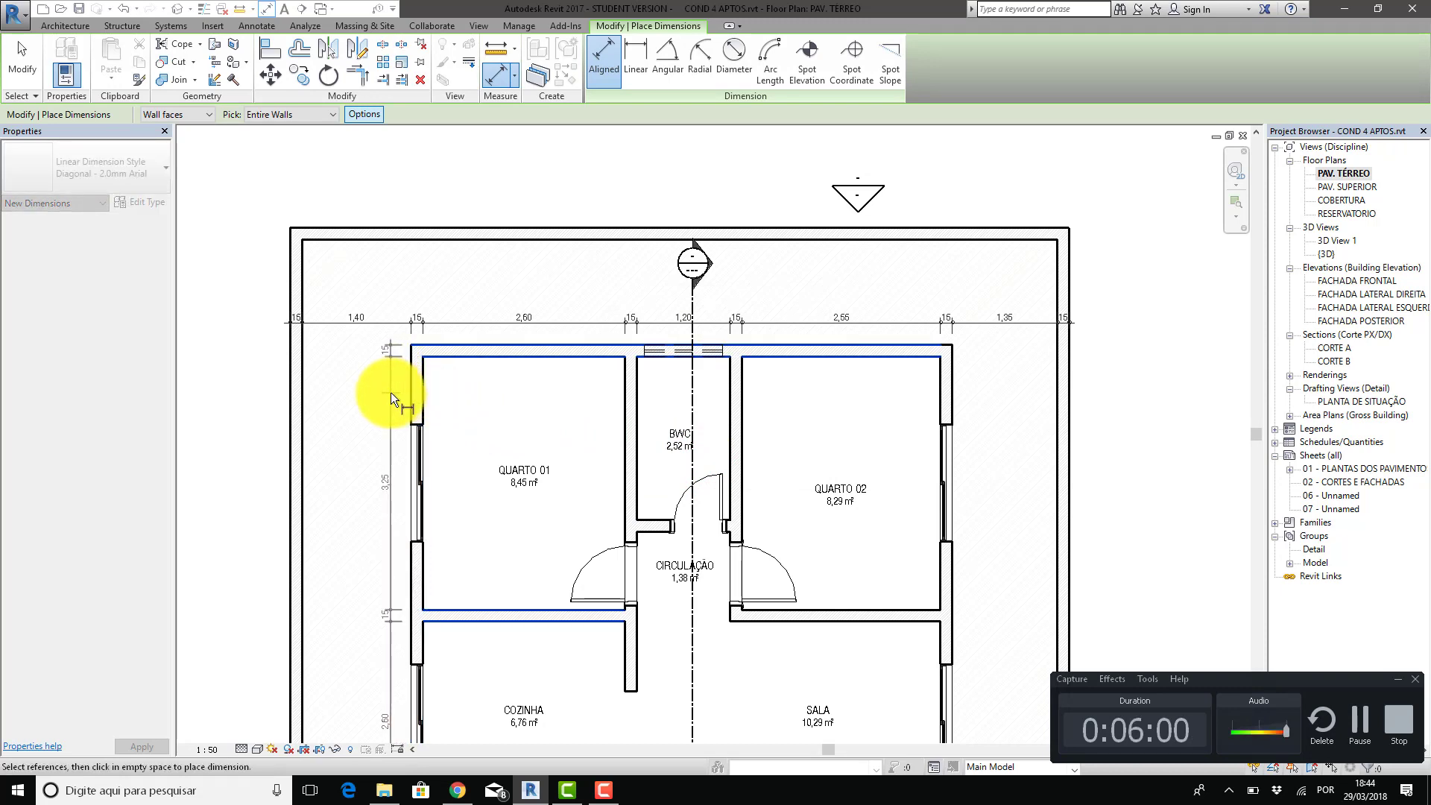
click(391, 393)
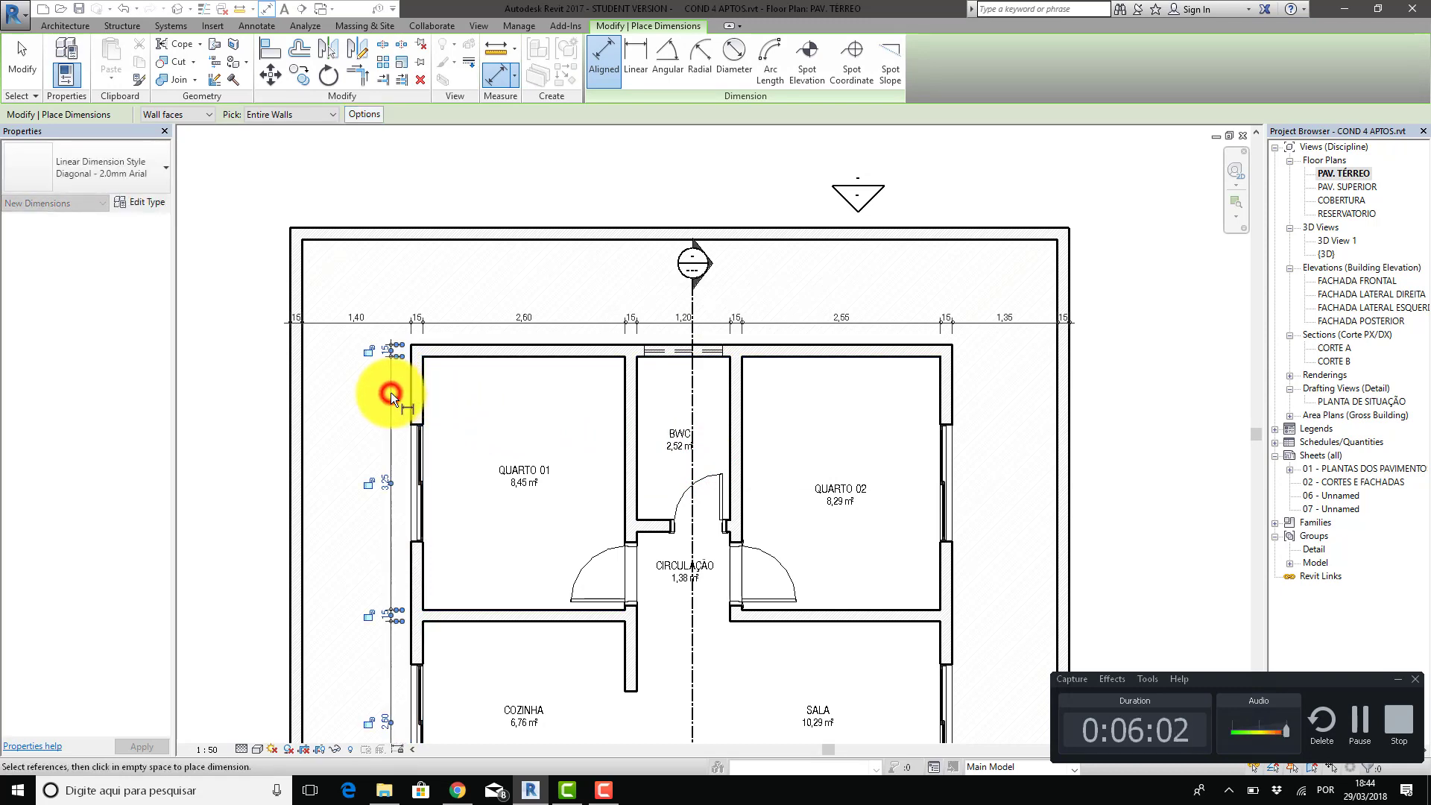
scroll(377, 393, down, 2)
scroll(366, 336, down, 1)
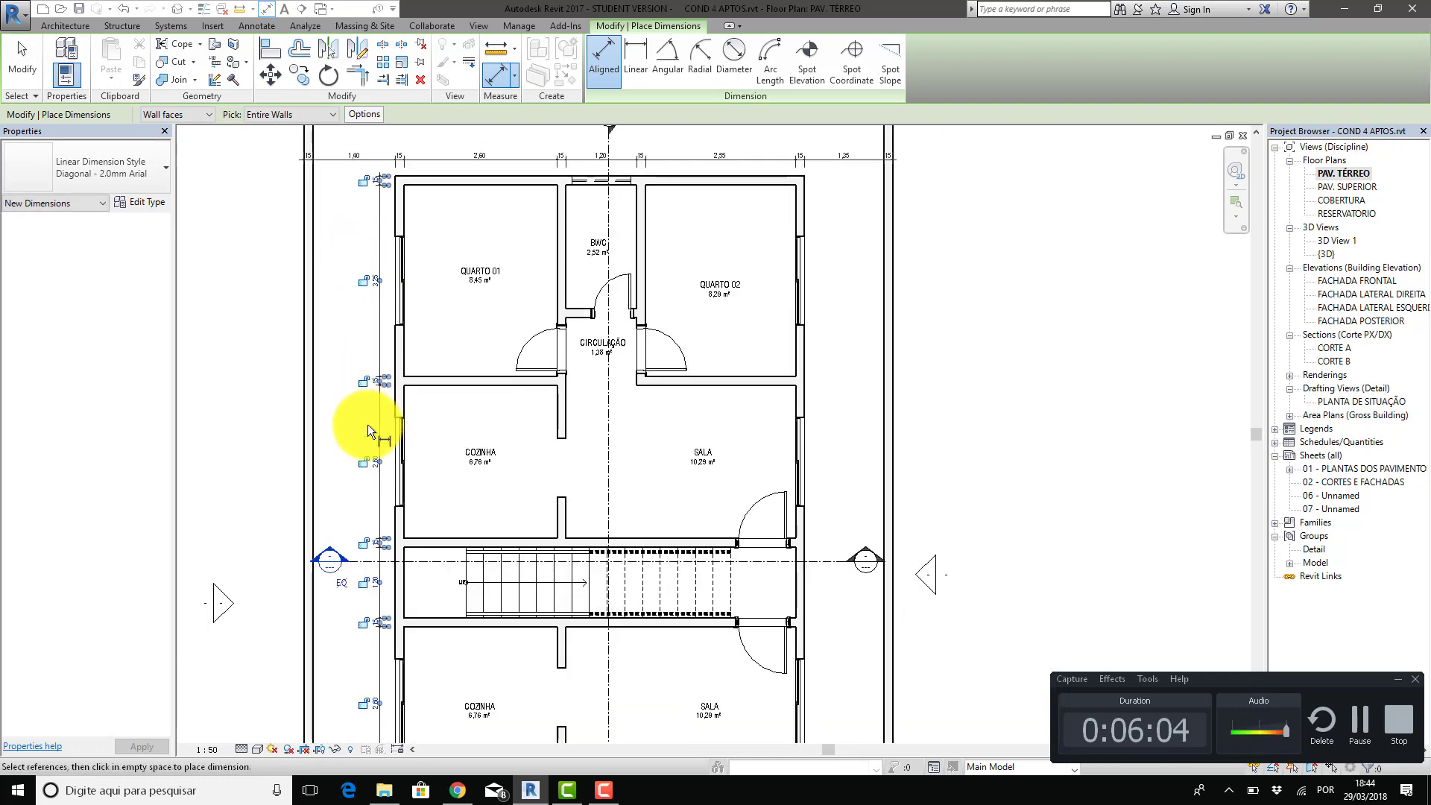
scroll(369, 215, up, 1)
middle_drag(369, 215, 370, 192)
middle_drag(373, 272, 390, 479)
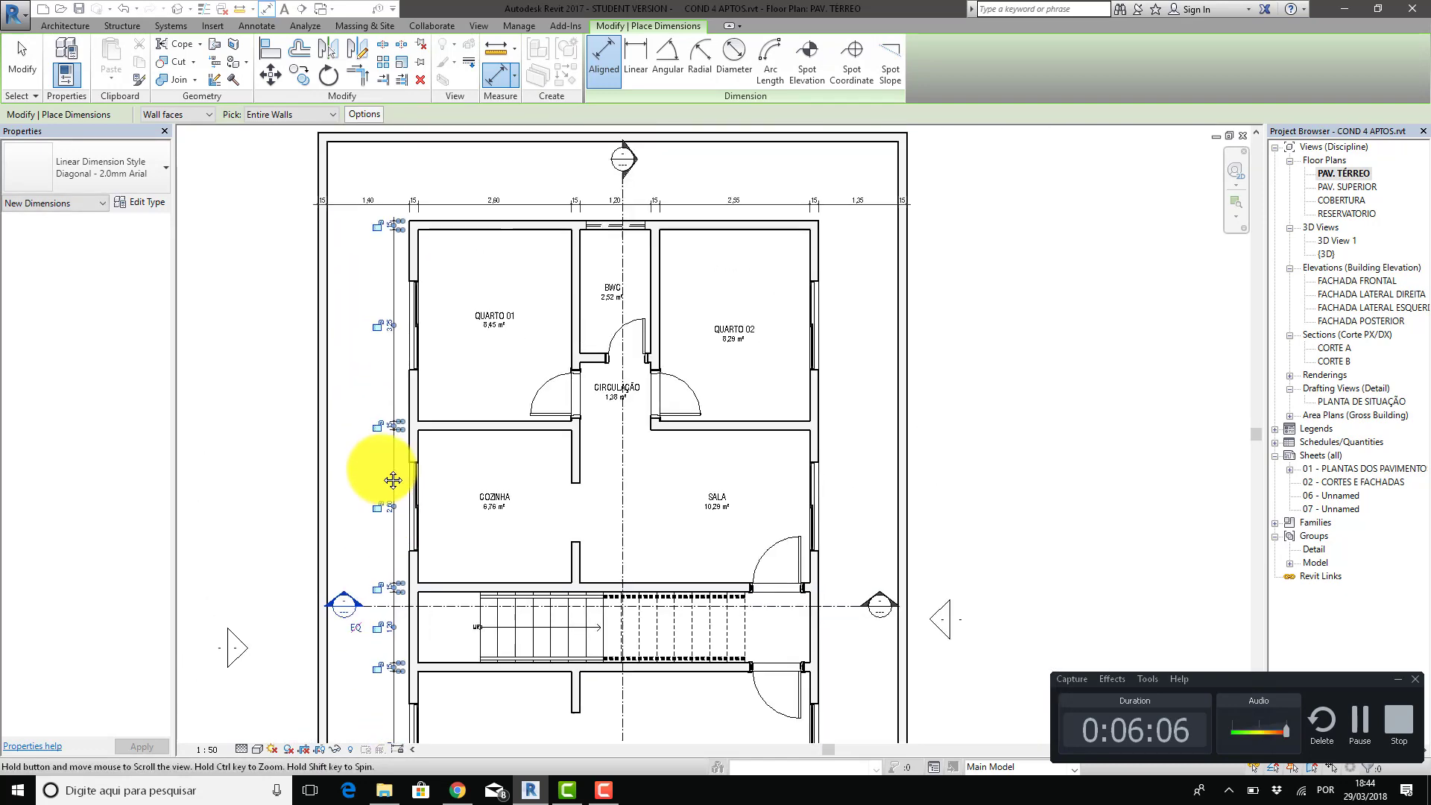
key(Escape)
middle_drag(376, 255, 384, 370)
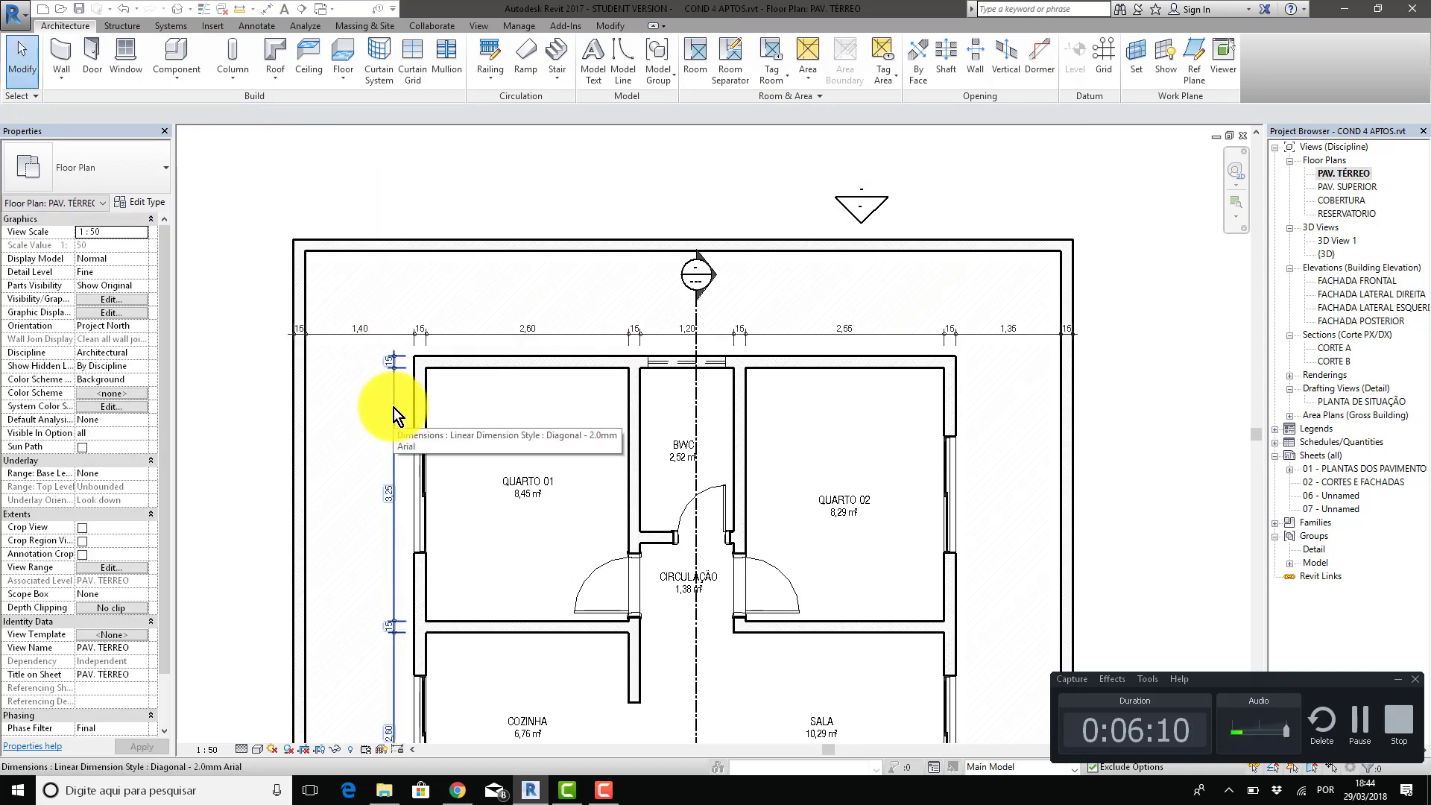
Extend the left dimension string to the top exterior wall with a 1,35 segment.
click(394, 408)
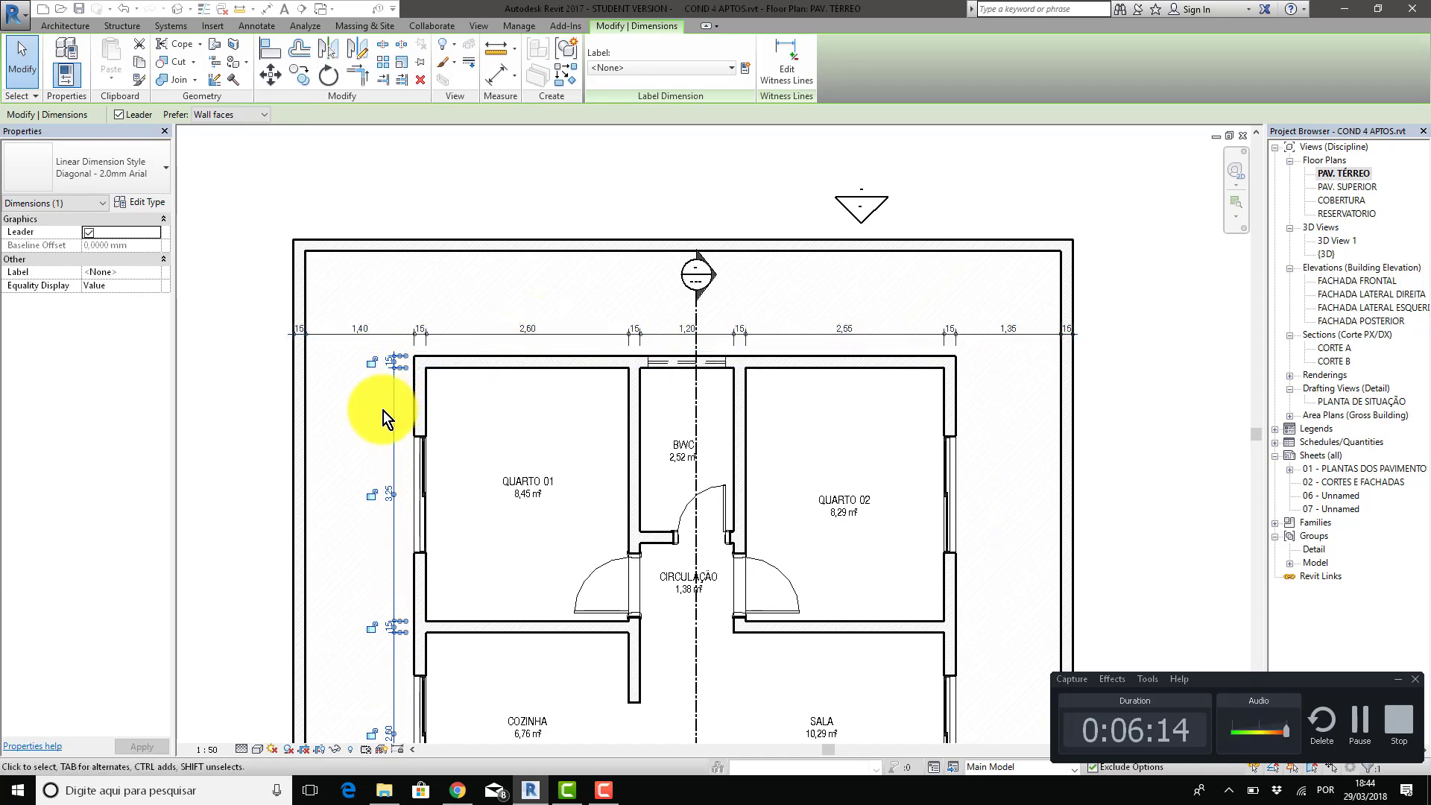
click(793, 69)
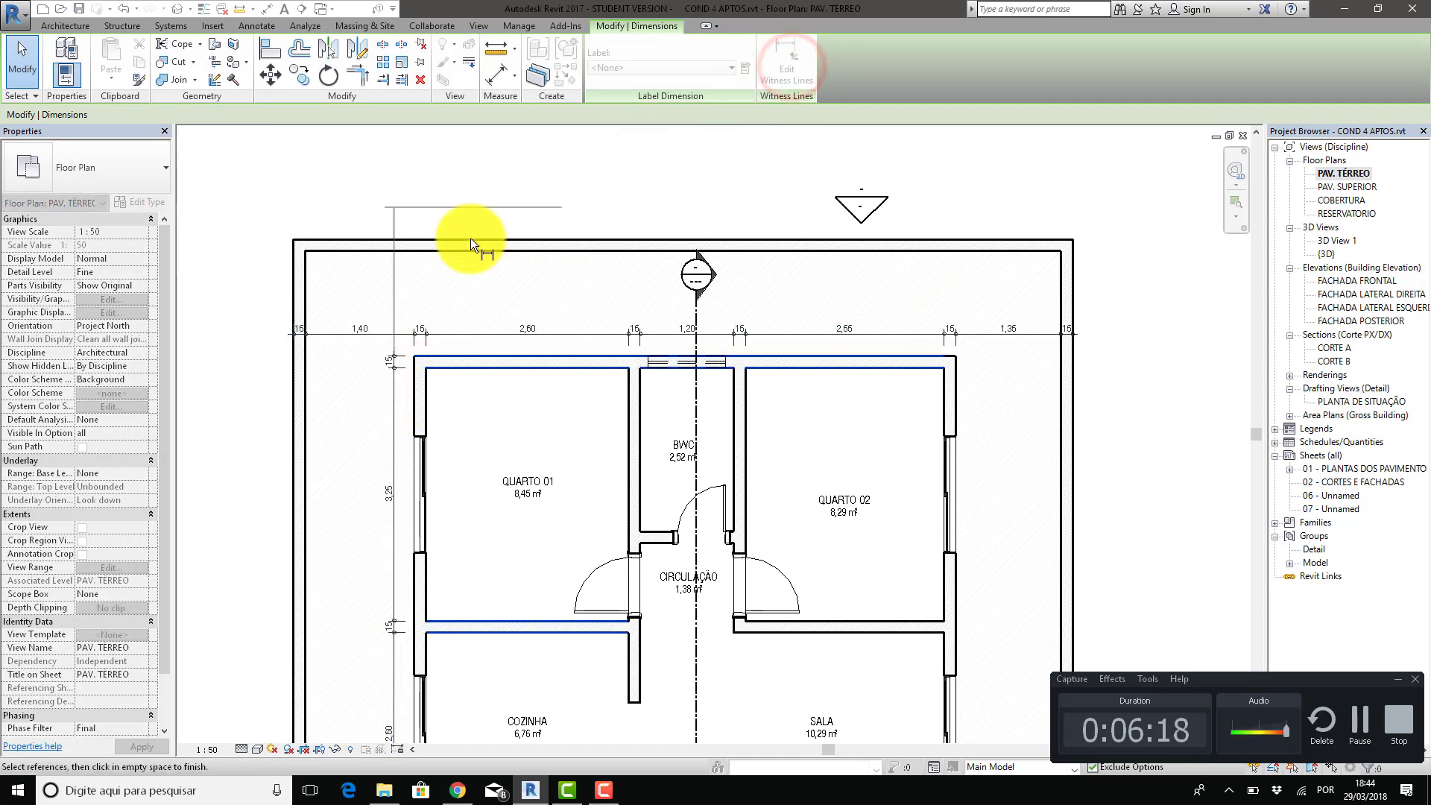
click(426, 238)
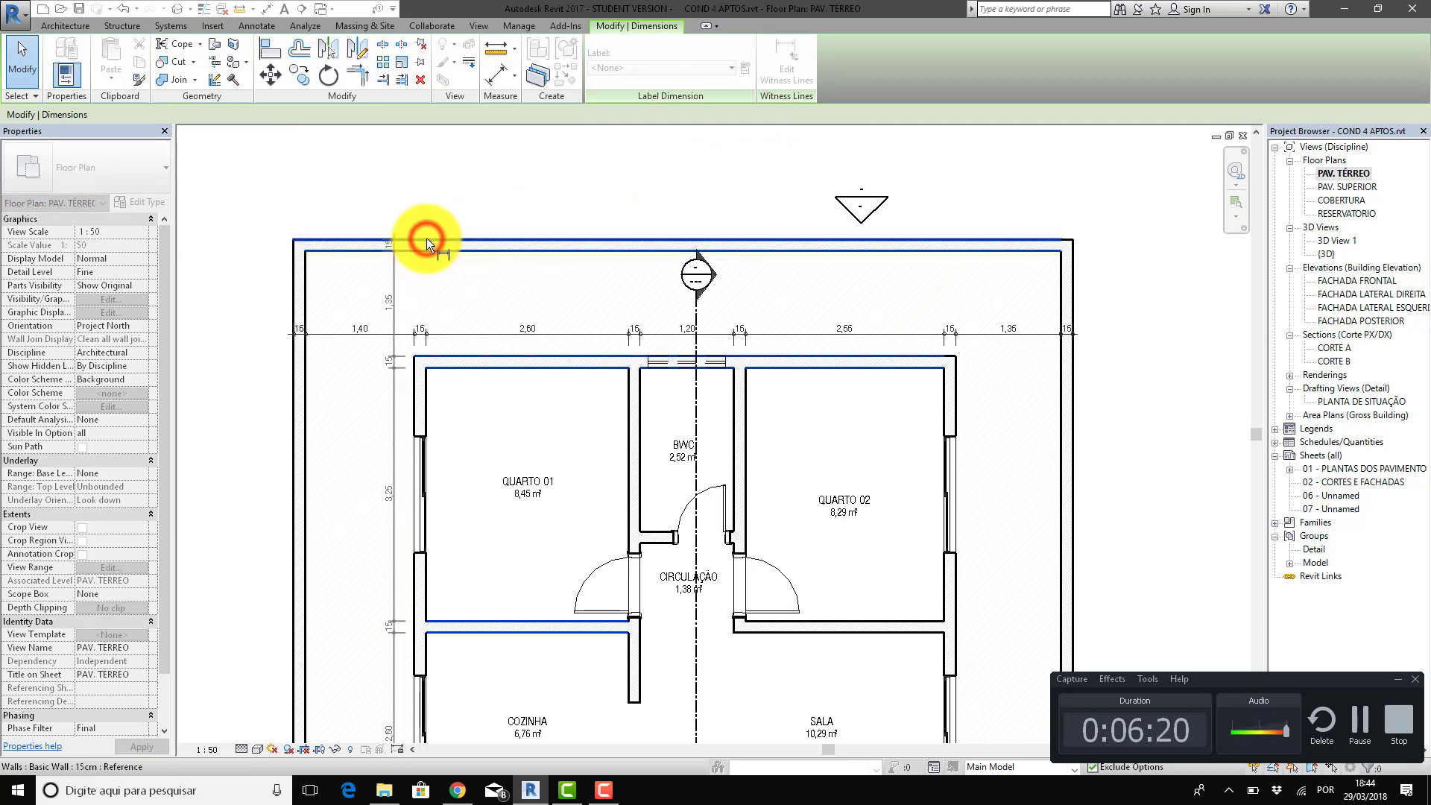
click(437, 201)
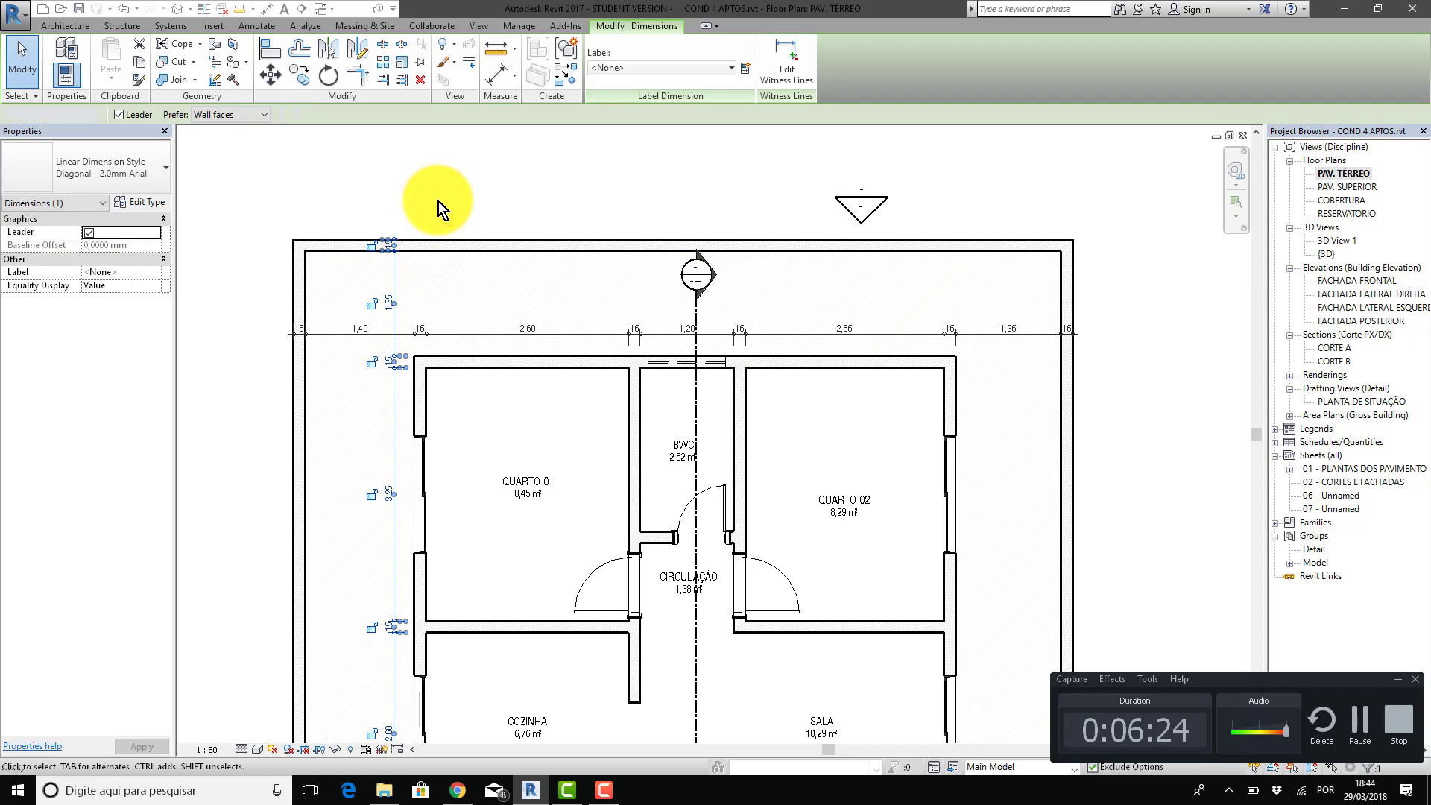
key(Escape)
scroll(438, 207, down, 3)
Reframe the upper rooms, and start and then cancel the Aligned Dimension tool.
scroll(399, 328, down, 2)
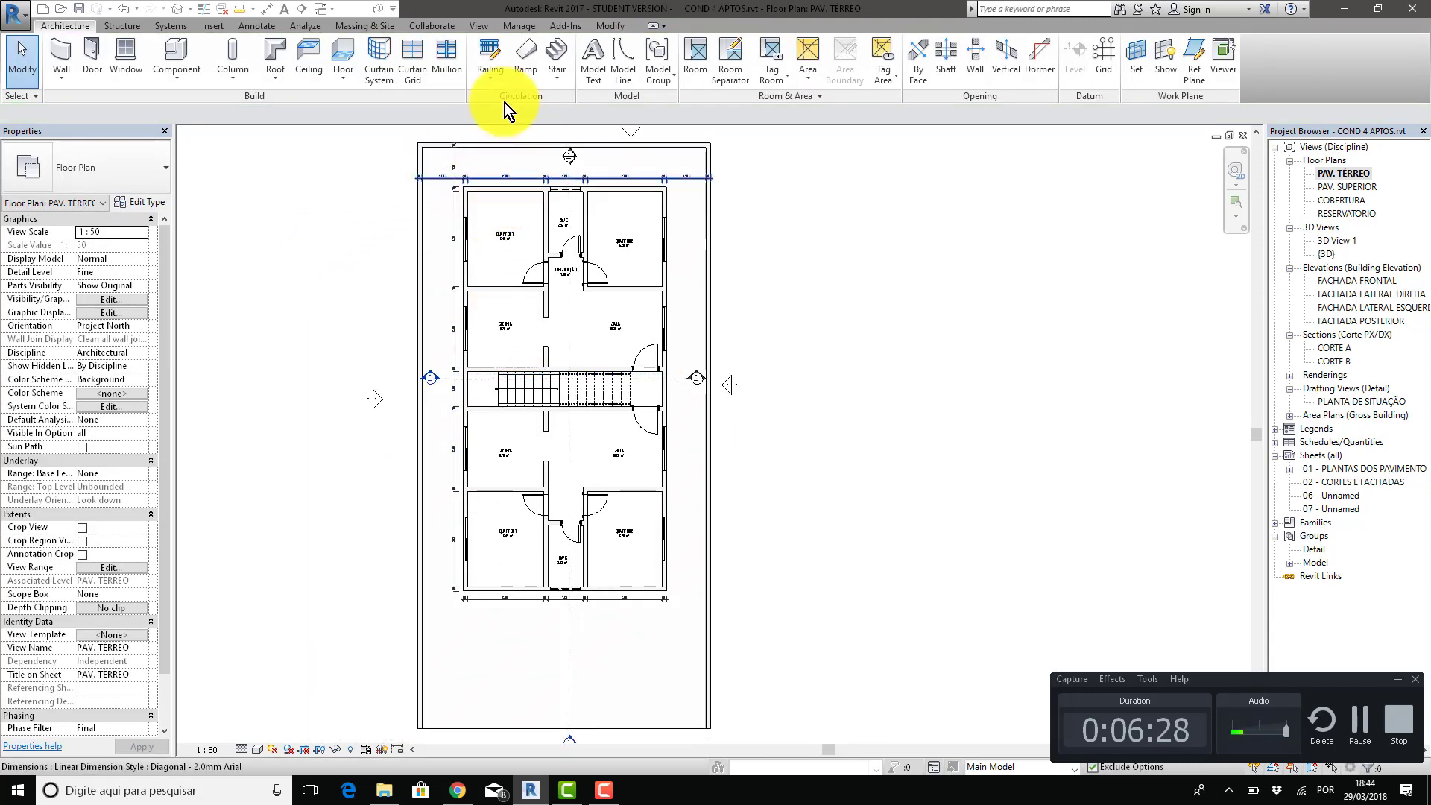
scroll(510, 229, up, 2)
scroll(510, 228, up, 2)
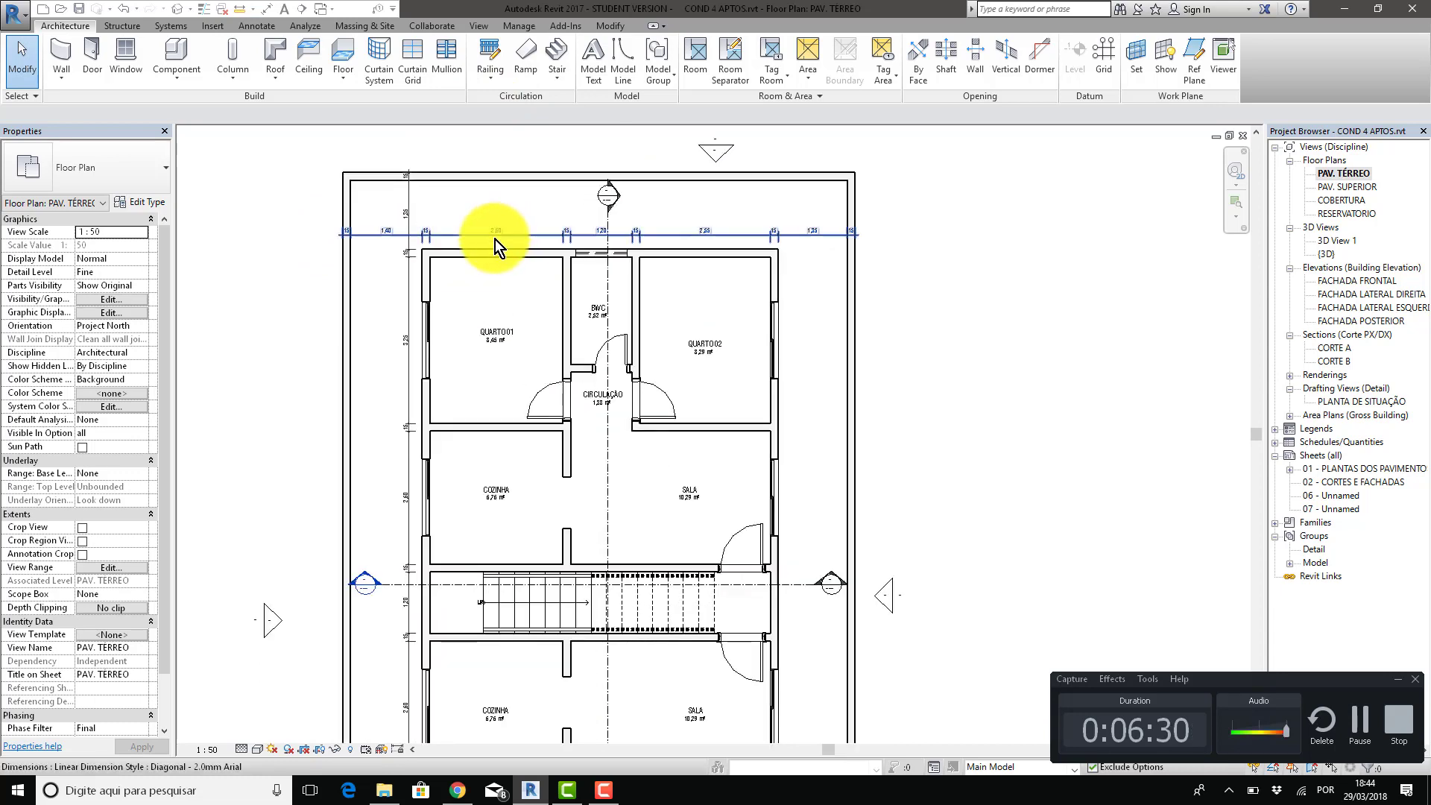
middle_drag(494, 240, 488, 296)
scroll(487, 199, up, 1)
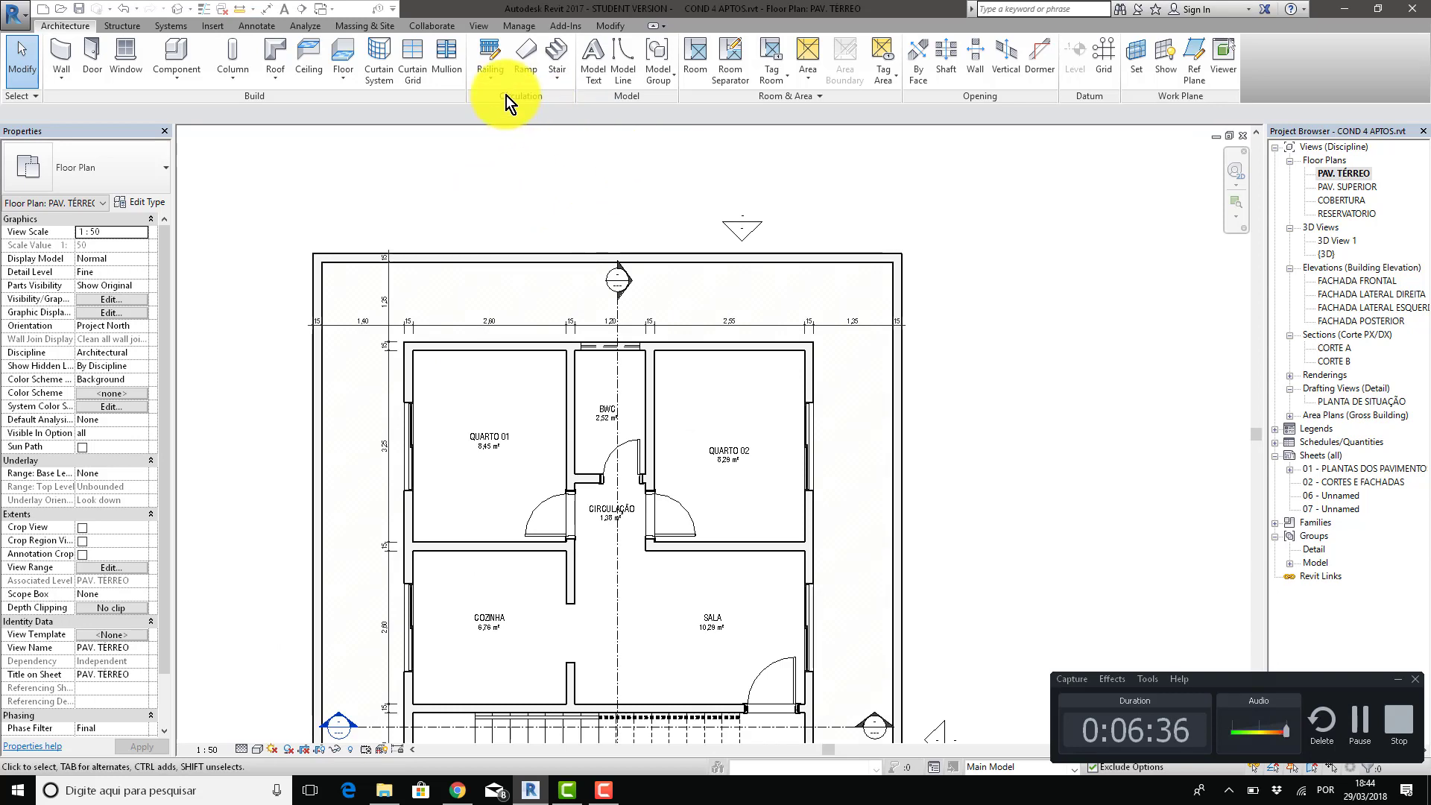
key(d)
key(i)
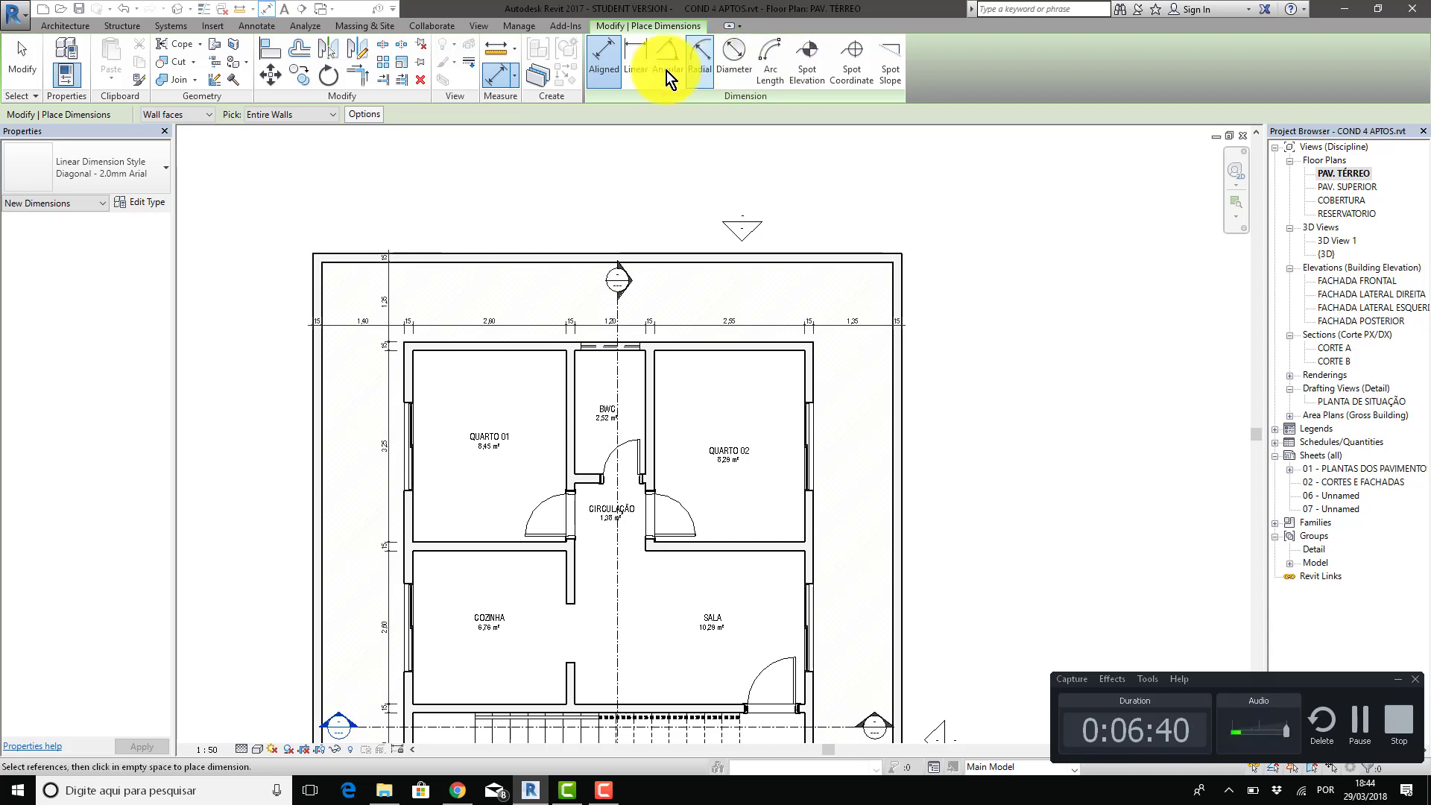
key(Escape)
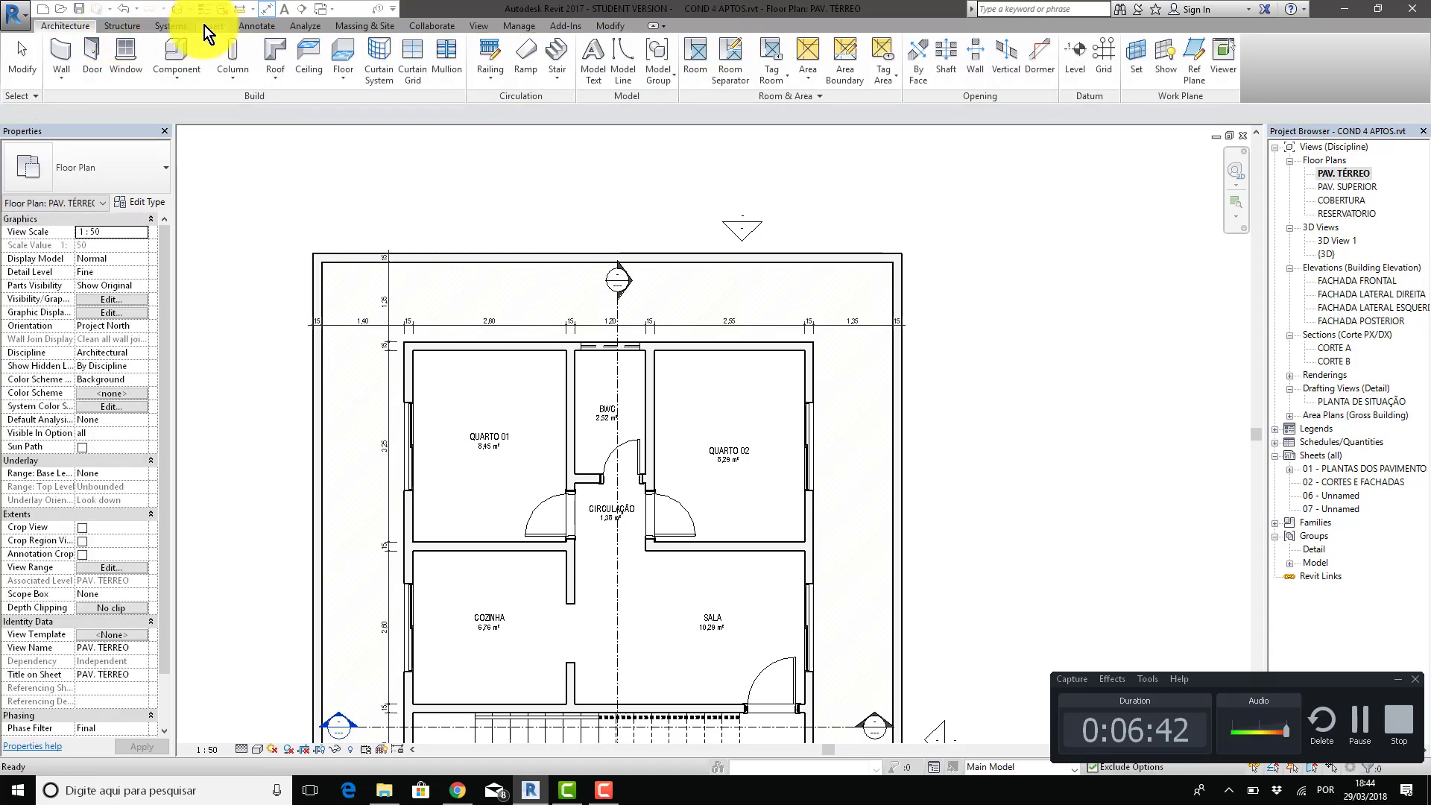
Switch to the Annotate tools and zoom in on the upper rooms.
click(265, 28)
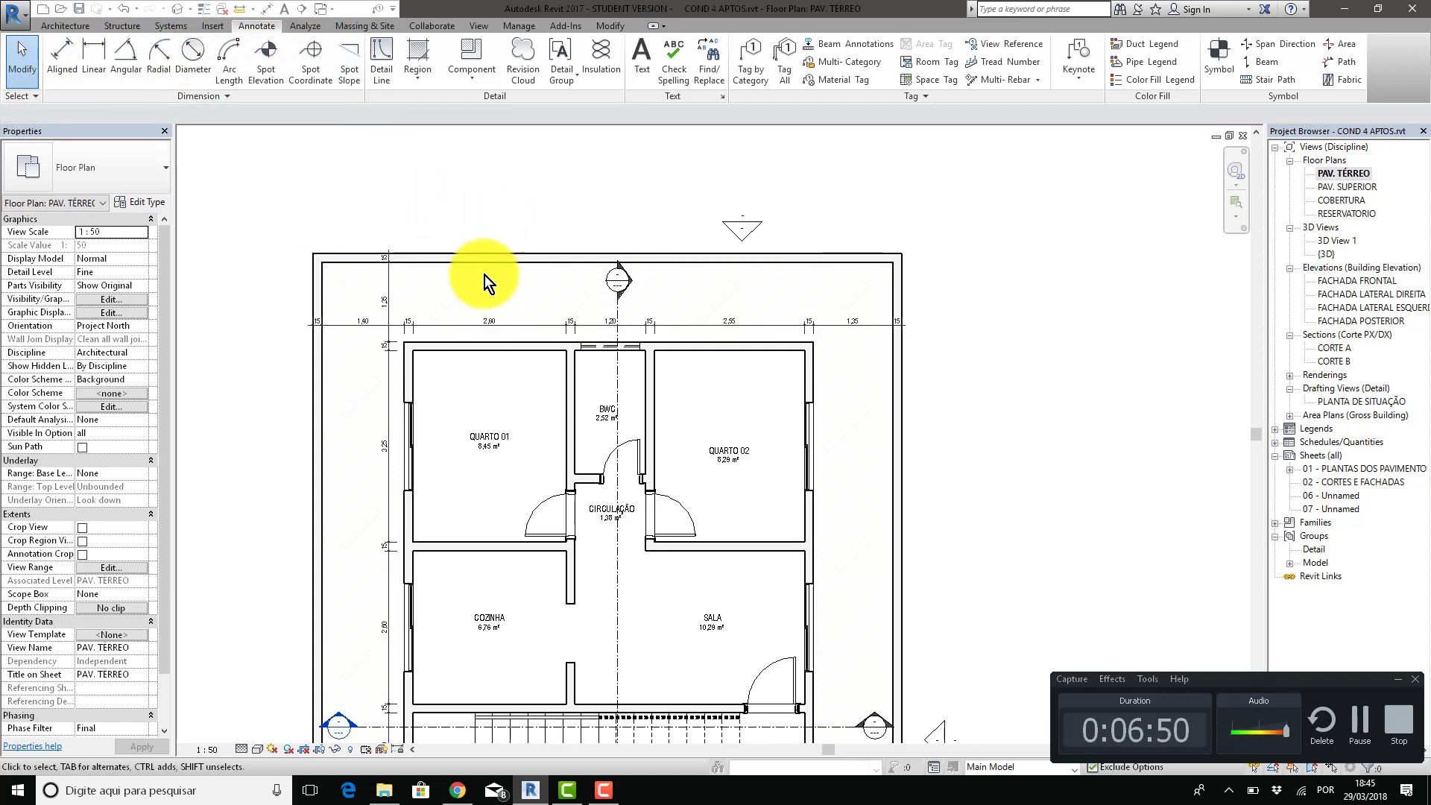
scroll(563, 391, up, 2)
middle_drag(511, 381, 543, 332)
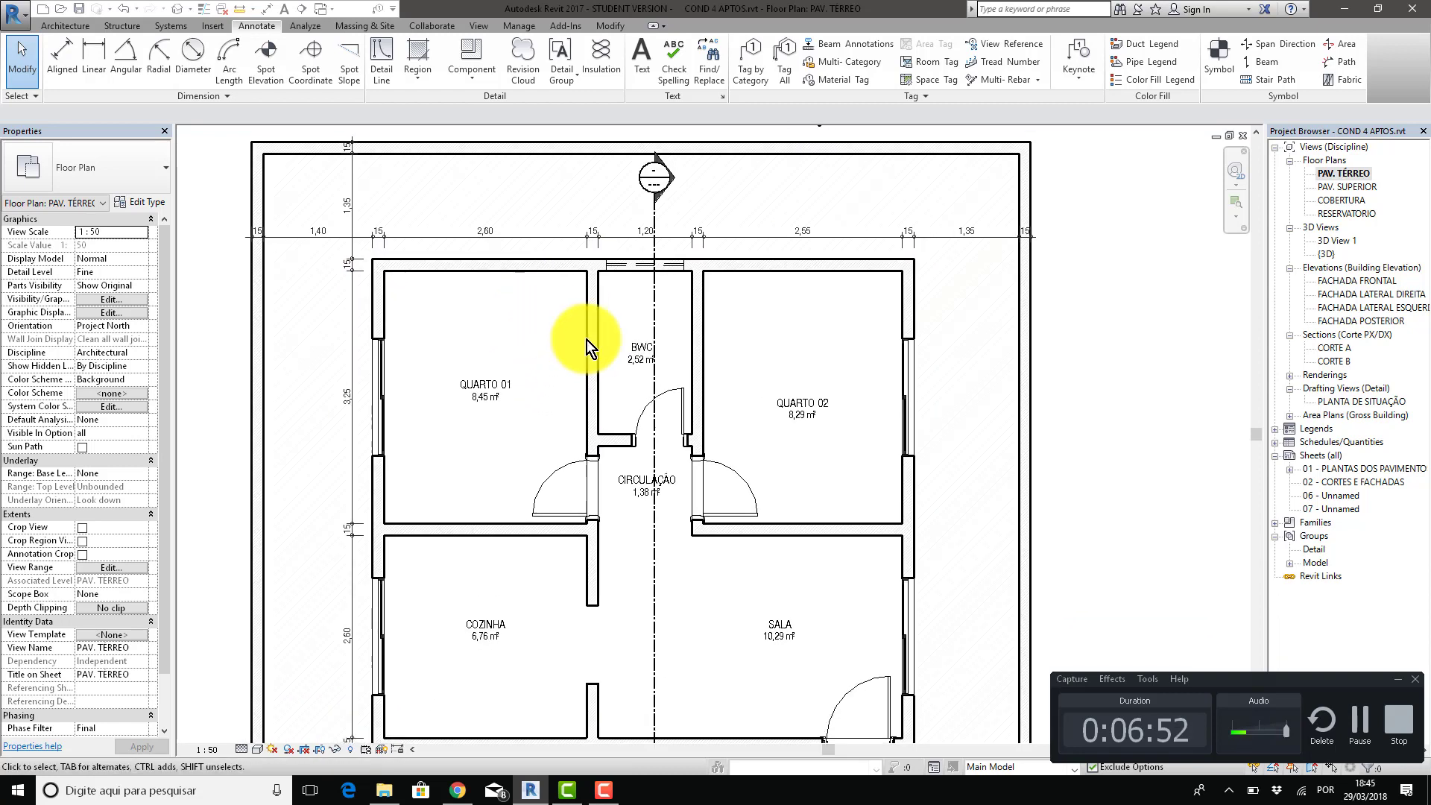
scroll(702, 418, up, 2)
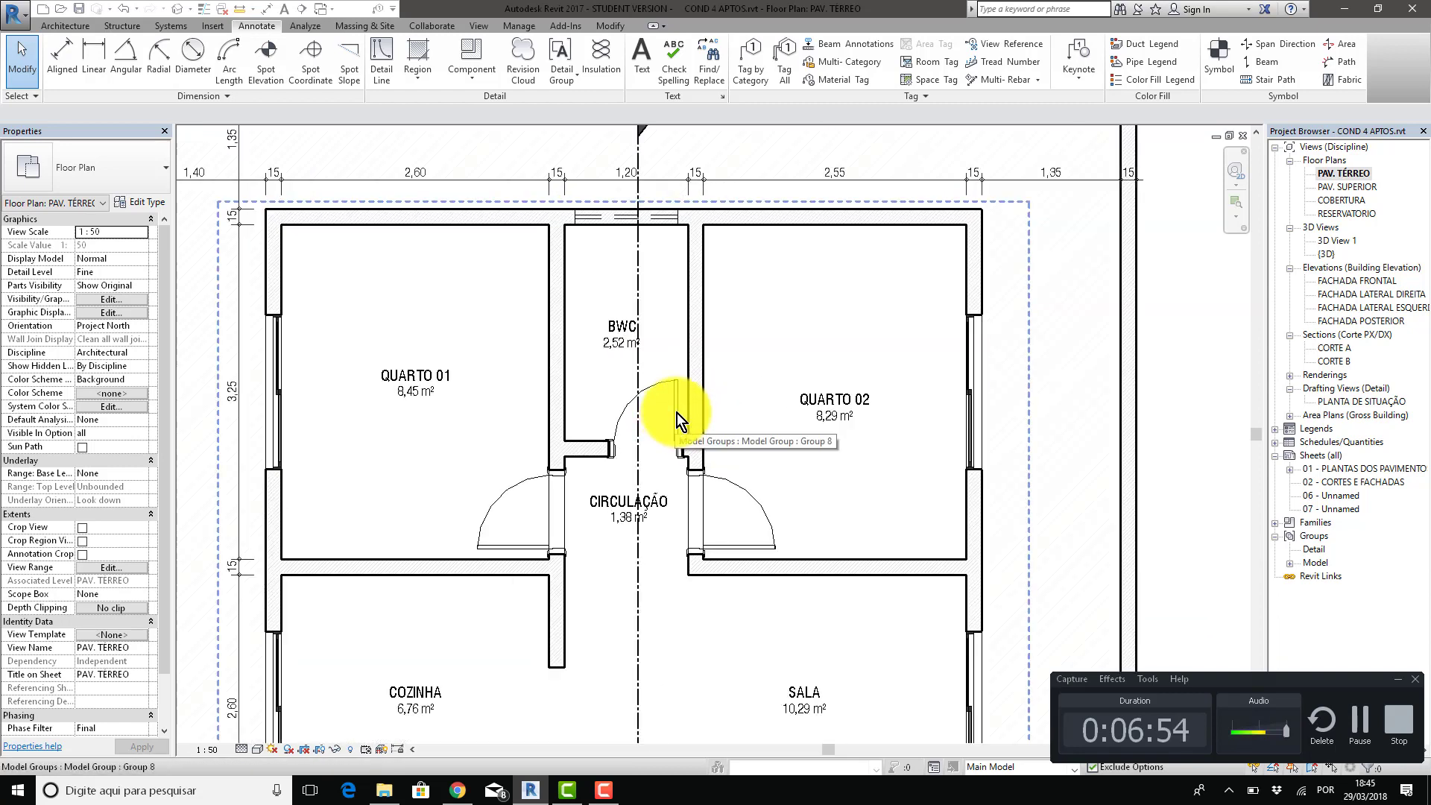
scroll(677, 413, down, 1)
scroll(678, 412, down, 1)
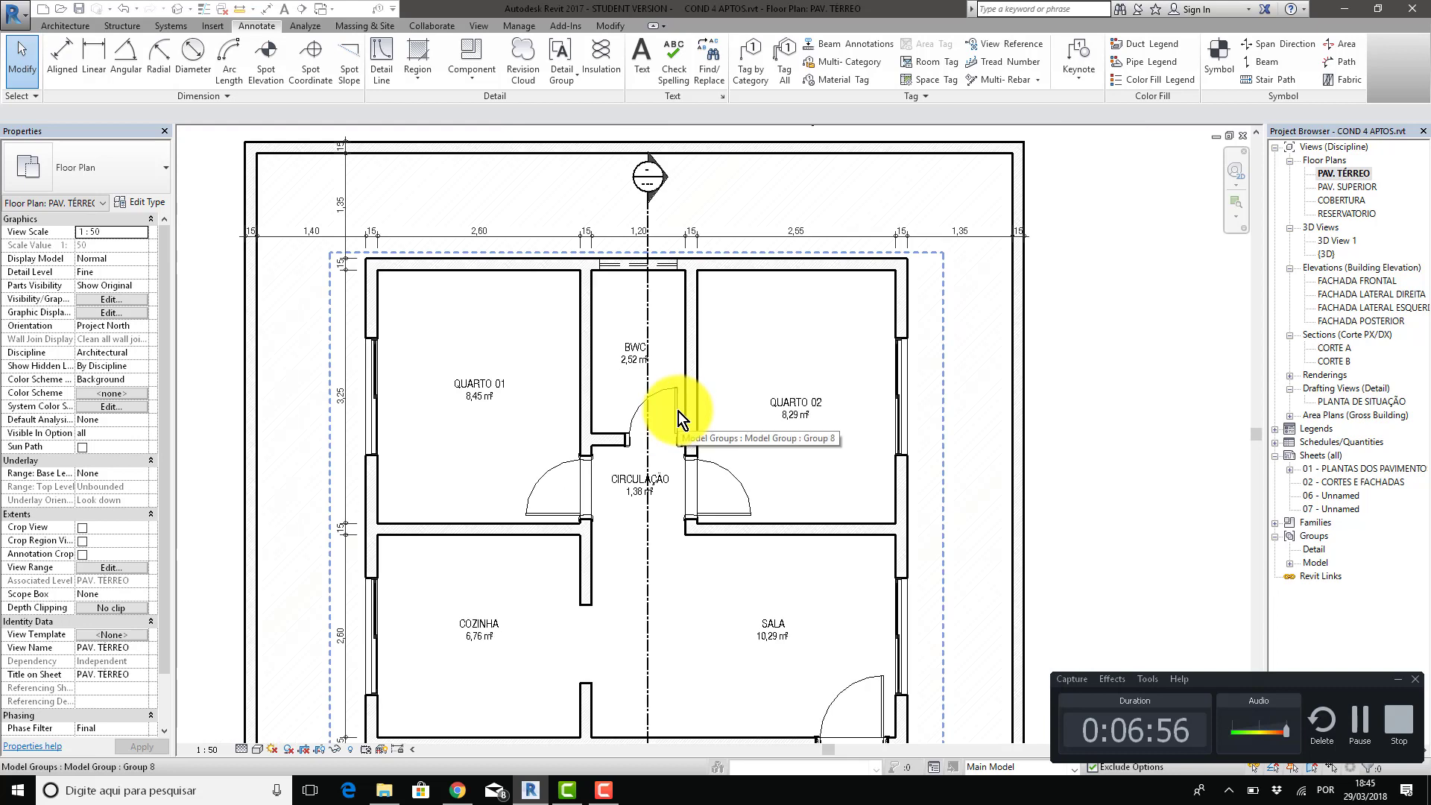
scroll(679, 411, up, 1)
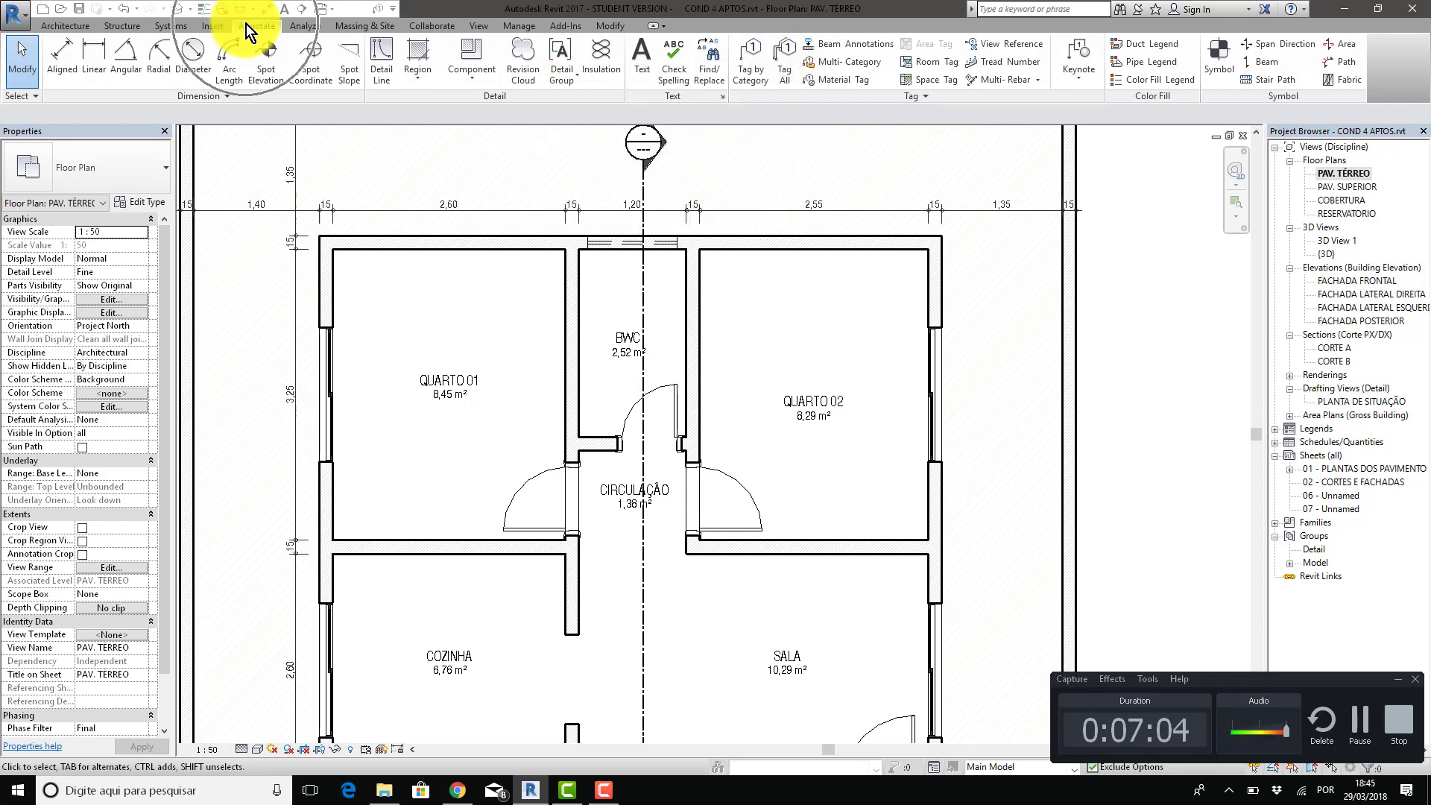
Apply Tag All with the TAG-Porta : Ref. Porta door tag, labelling doors PM-70 and PM-60.
click(779, 77)
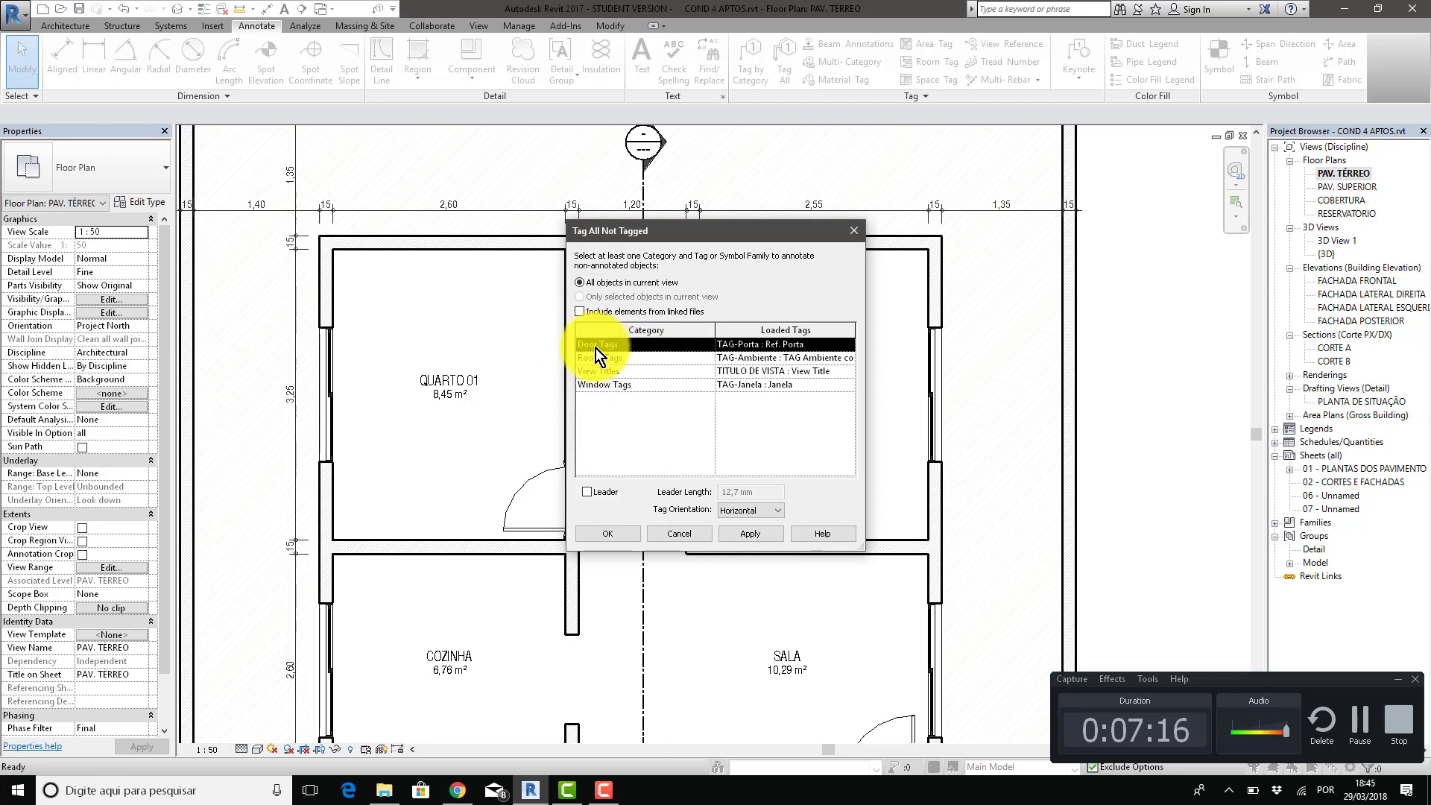
click(601, 534)
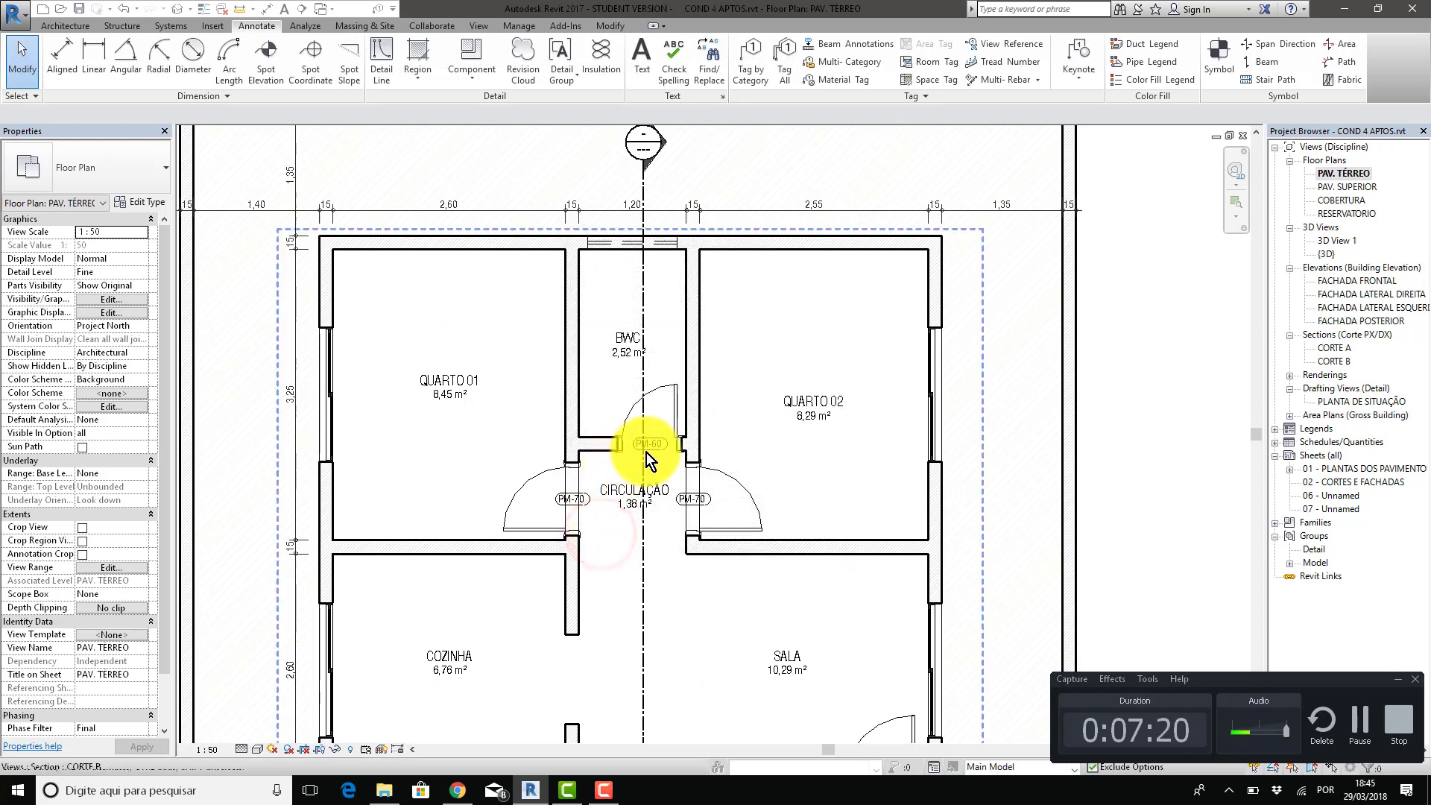
scroll(657, 449, up, 3)
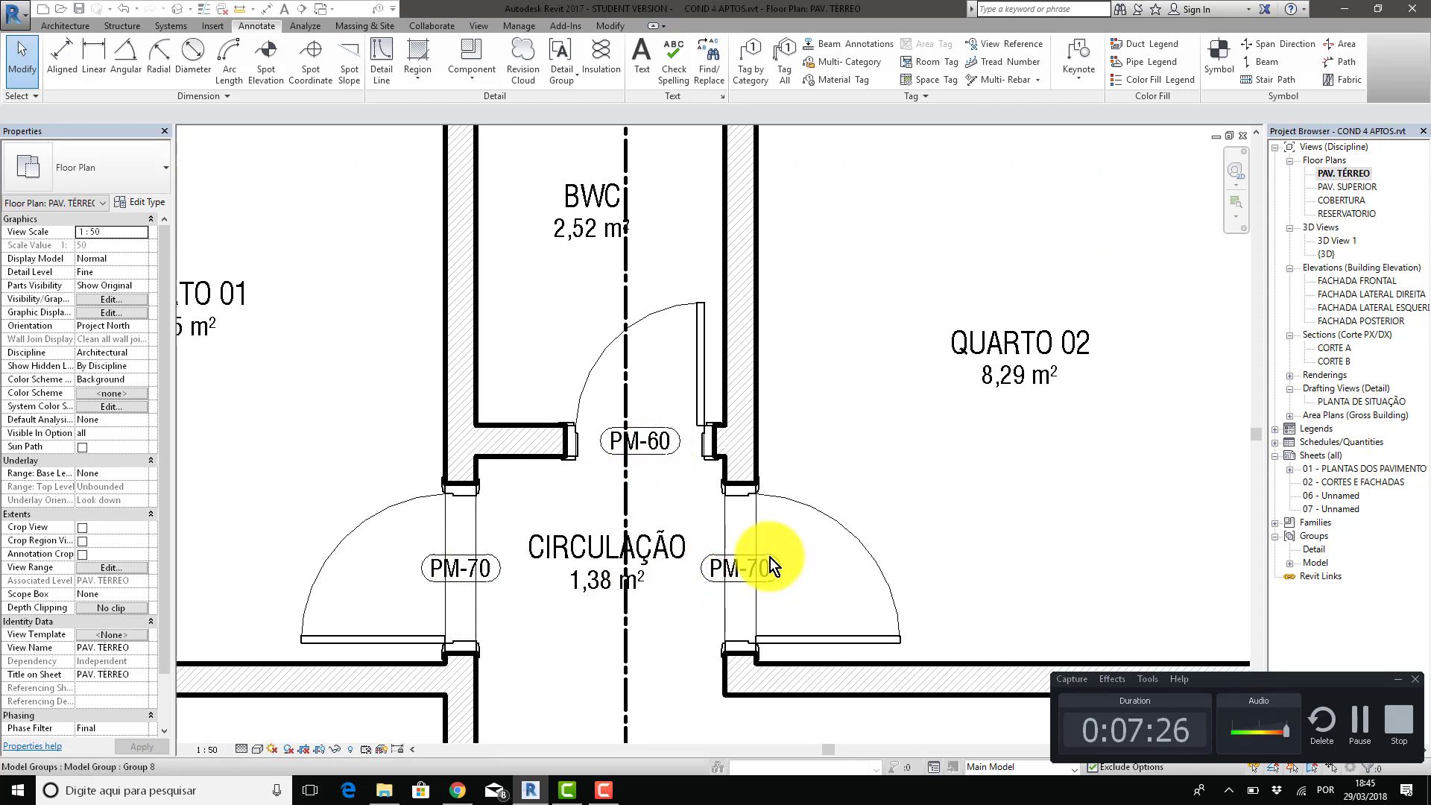
scroll(770, 558, down, 3)
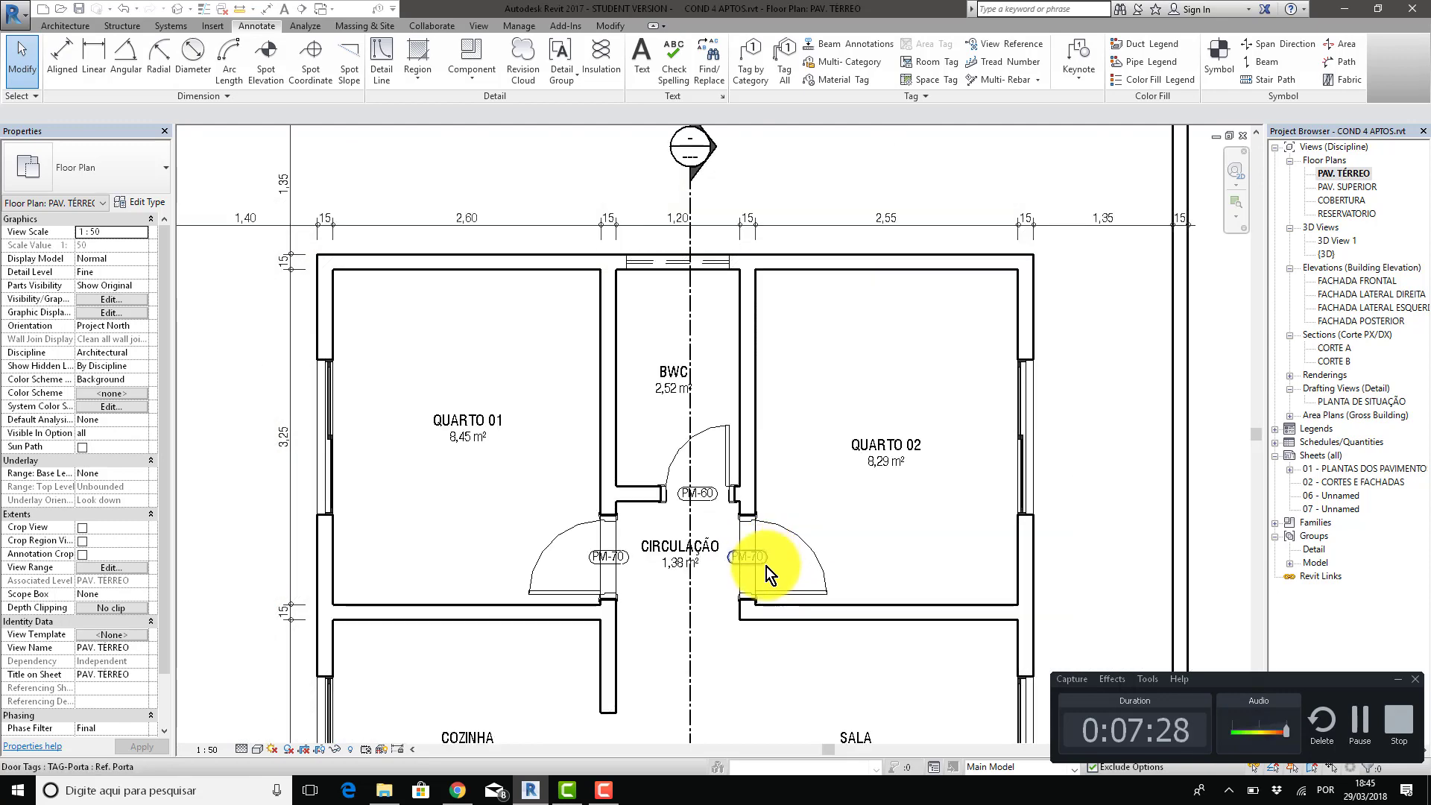
scroll(766, 567, down, 3)
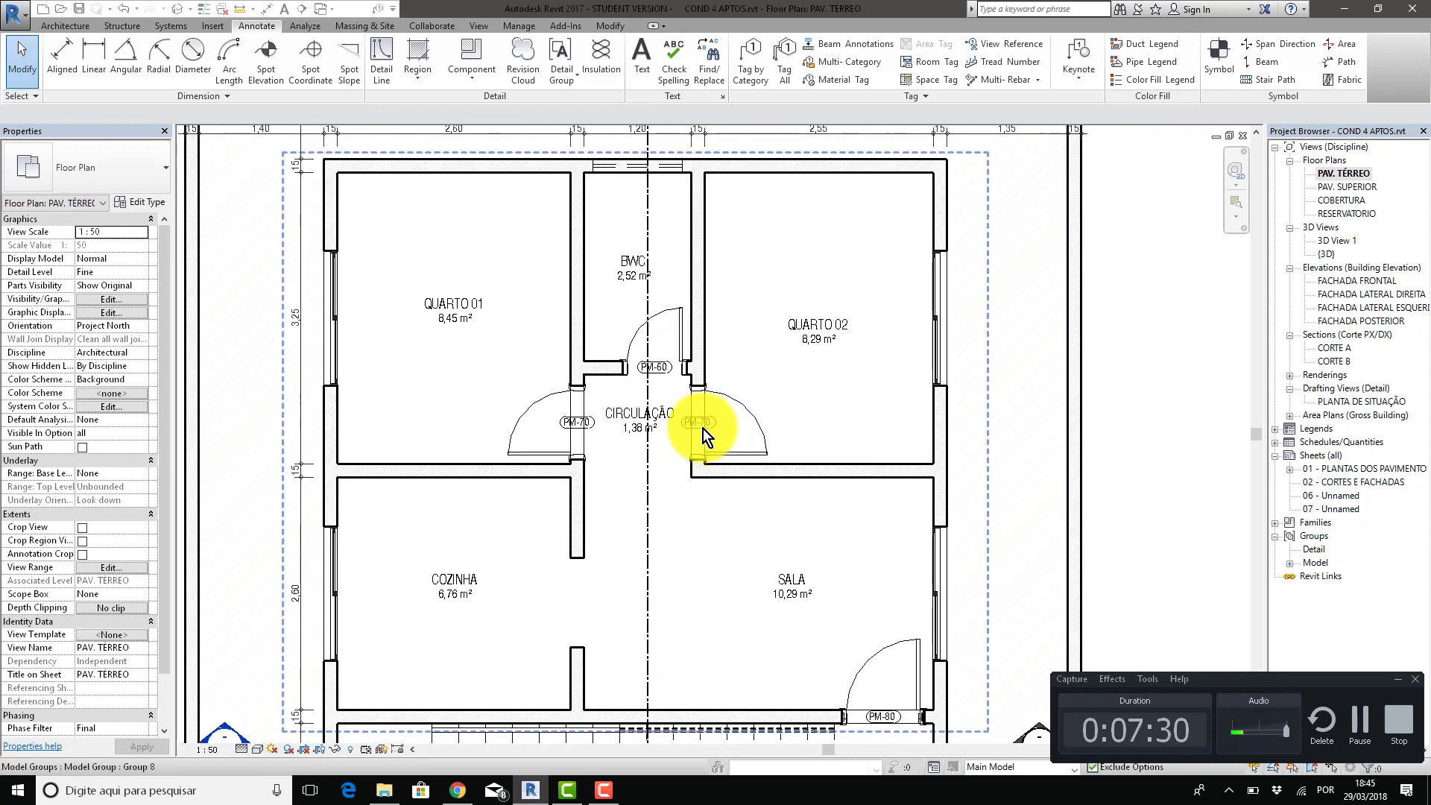
scroll(705, 427, up, 2)
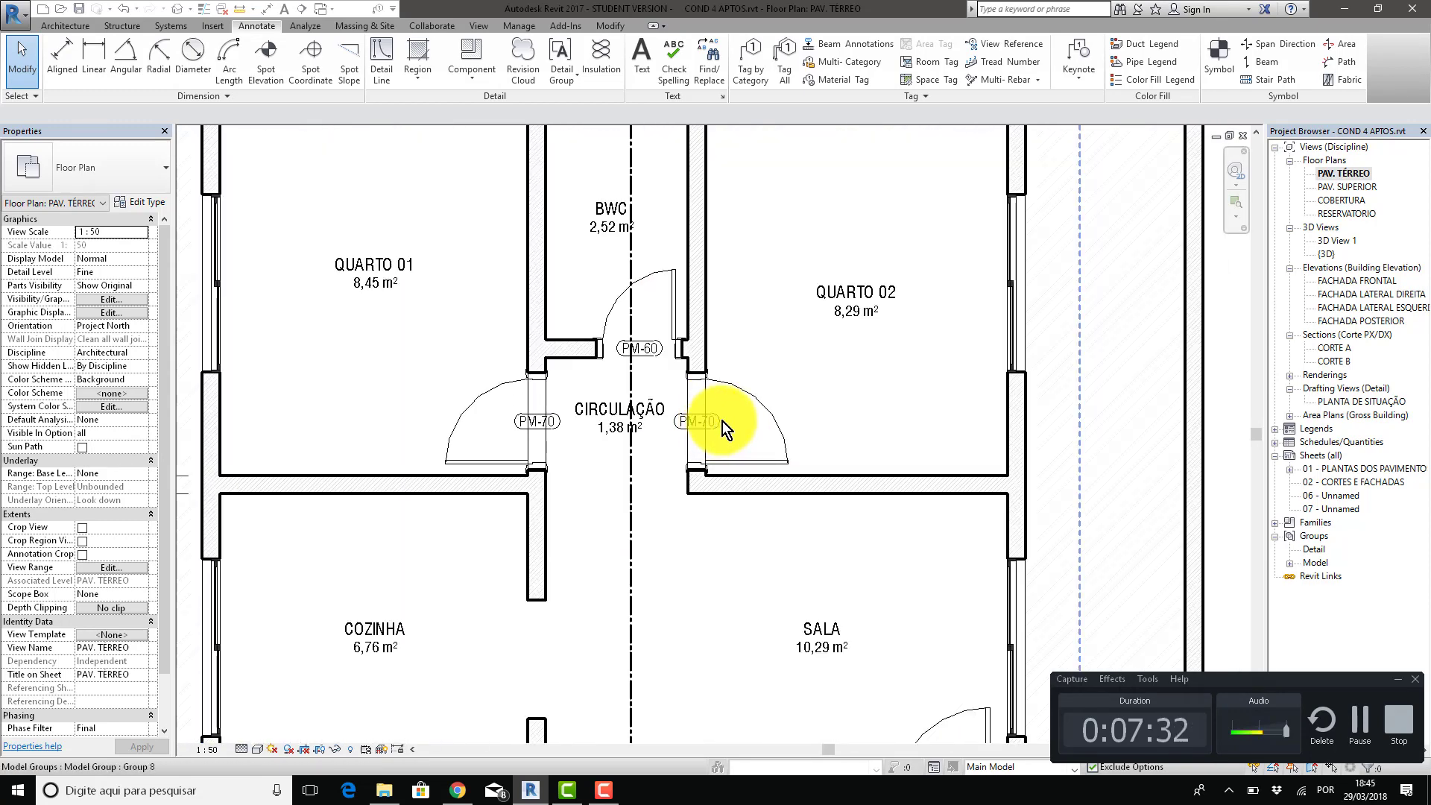
scroll(722, 422, down, 2)
click(720, 422)
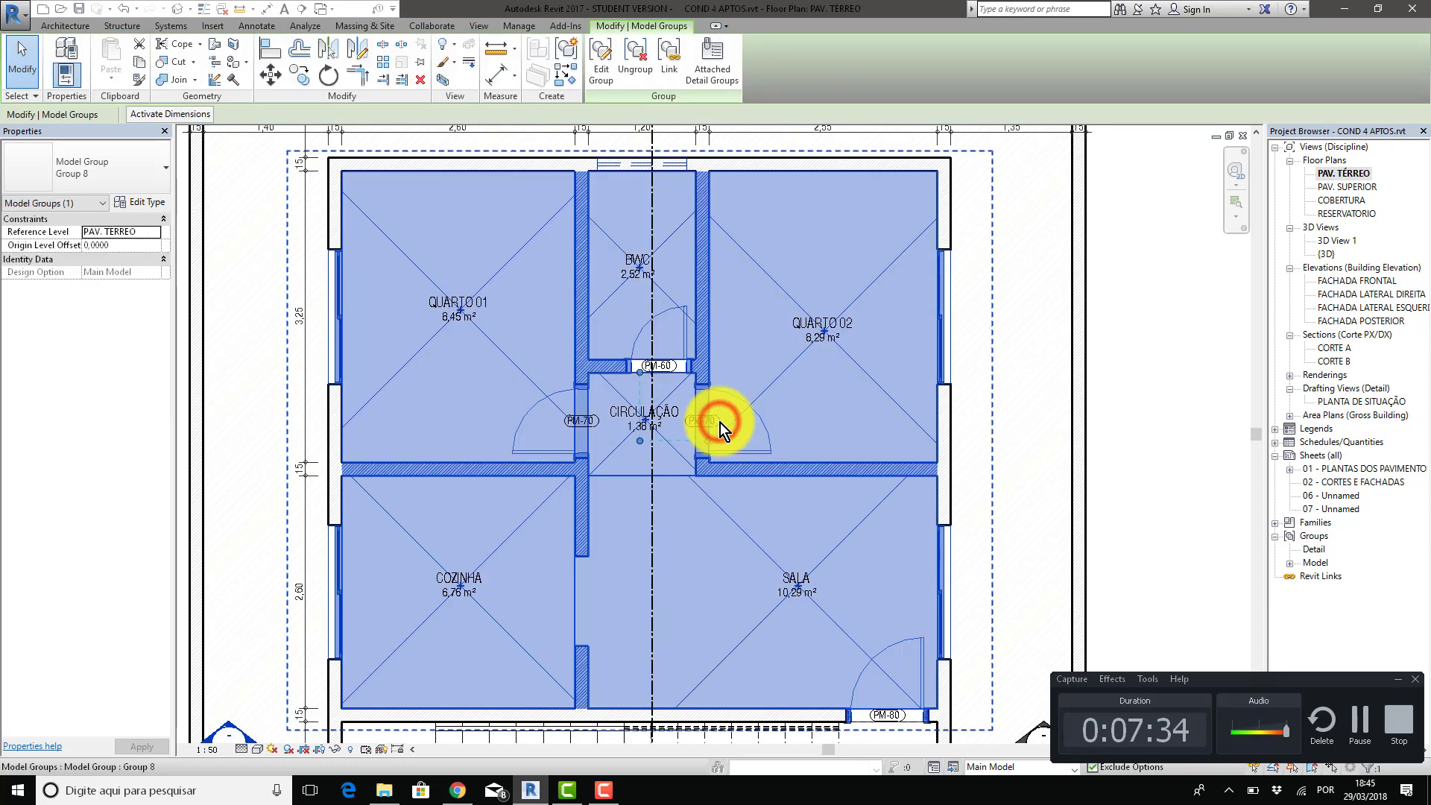
key(Escape)
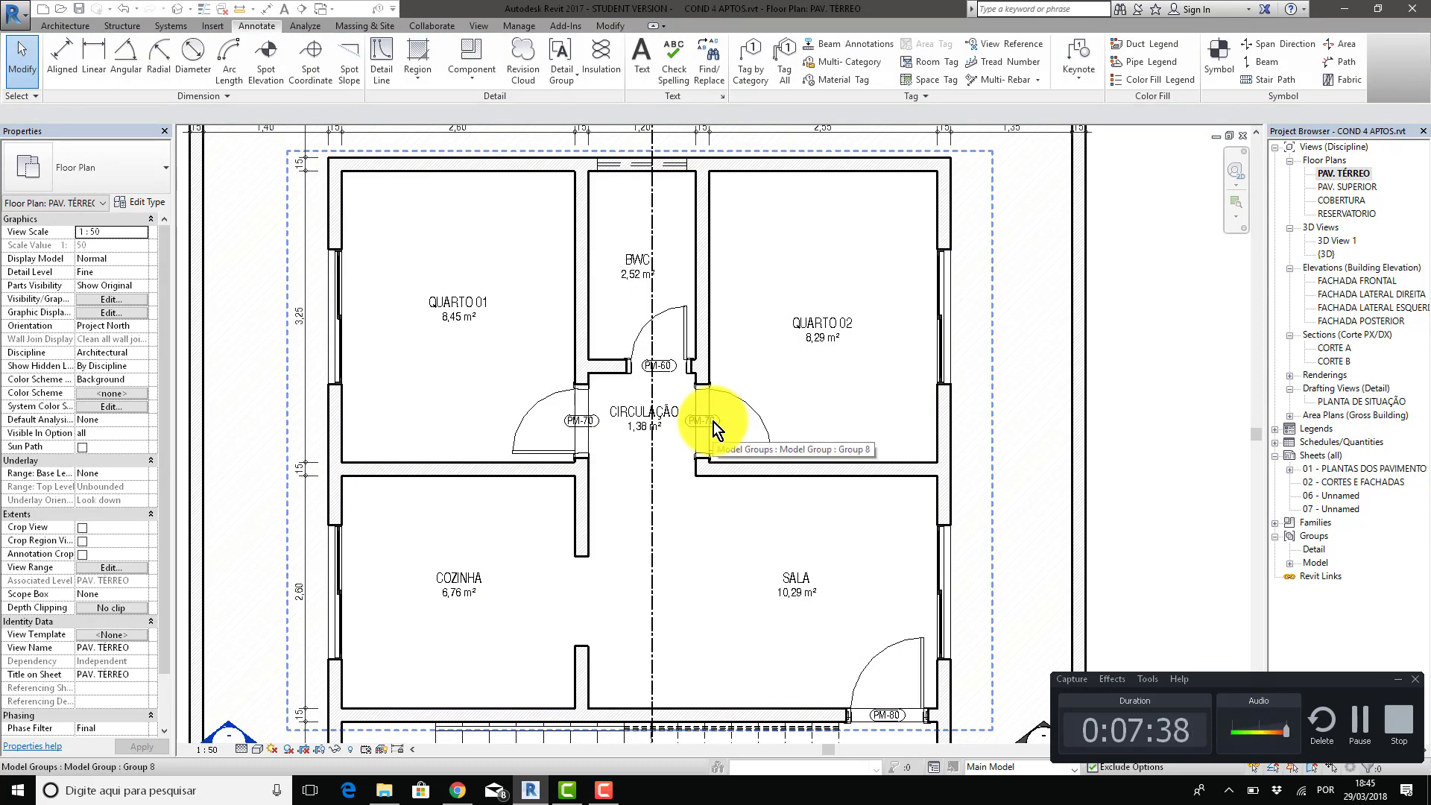
key(Tab)
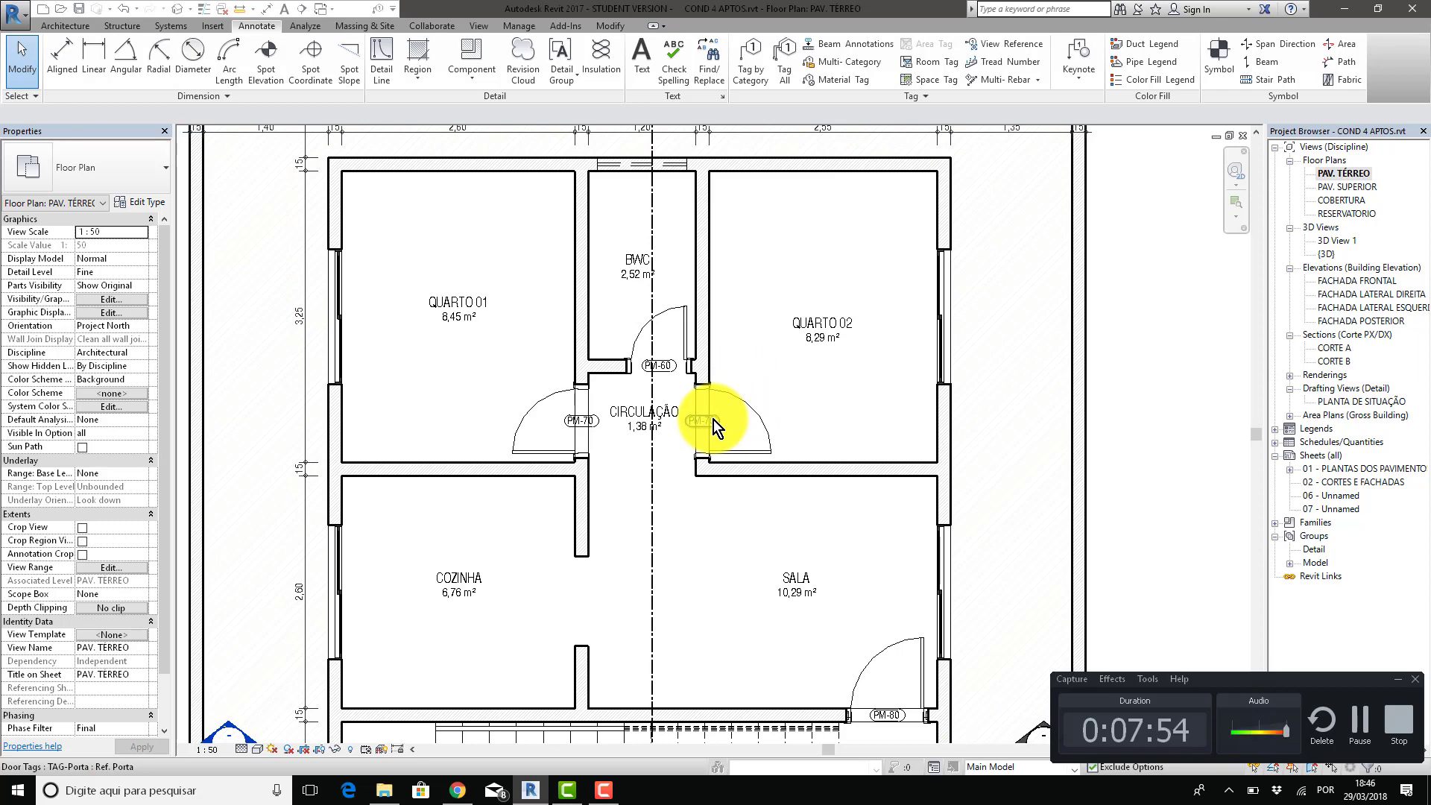
Move the PM-70 tags of the QUARTO 02 and QUARTO 01 doors inside their door swings.
click(714, 418)
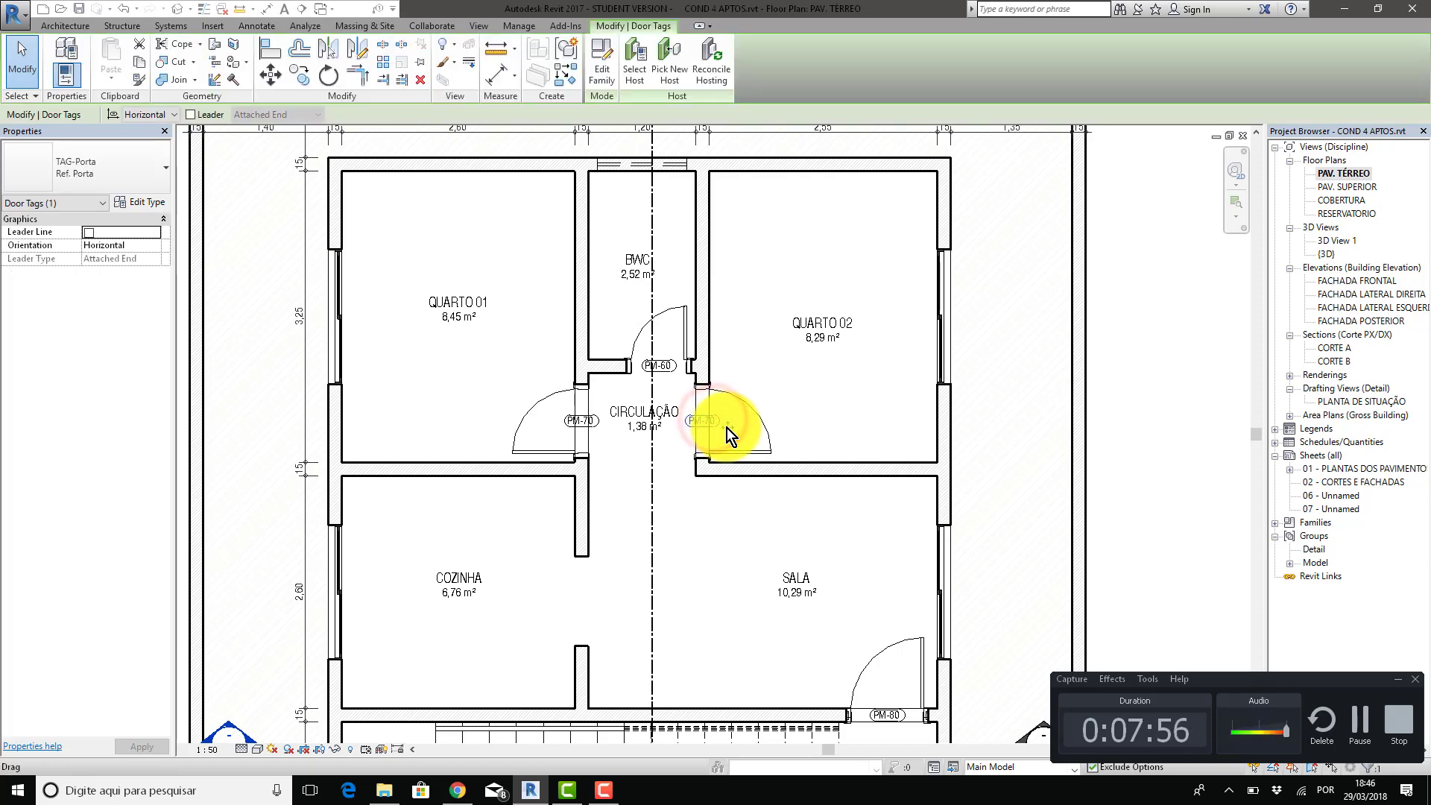
drag(727, 428, 768, 447)
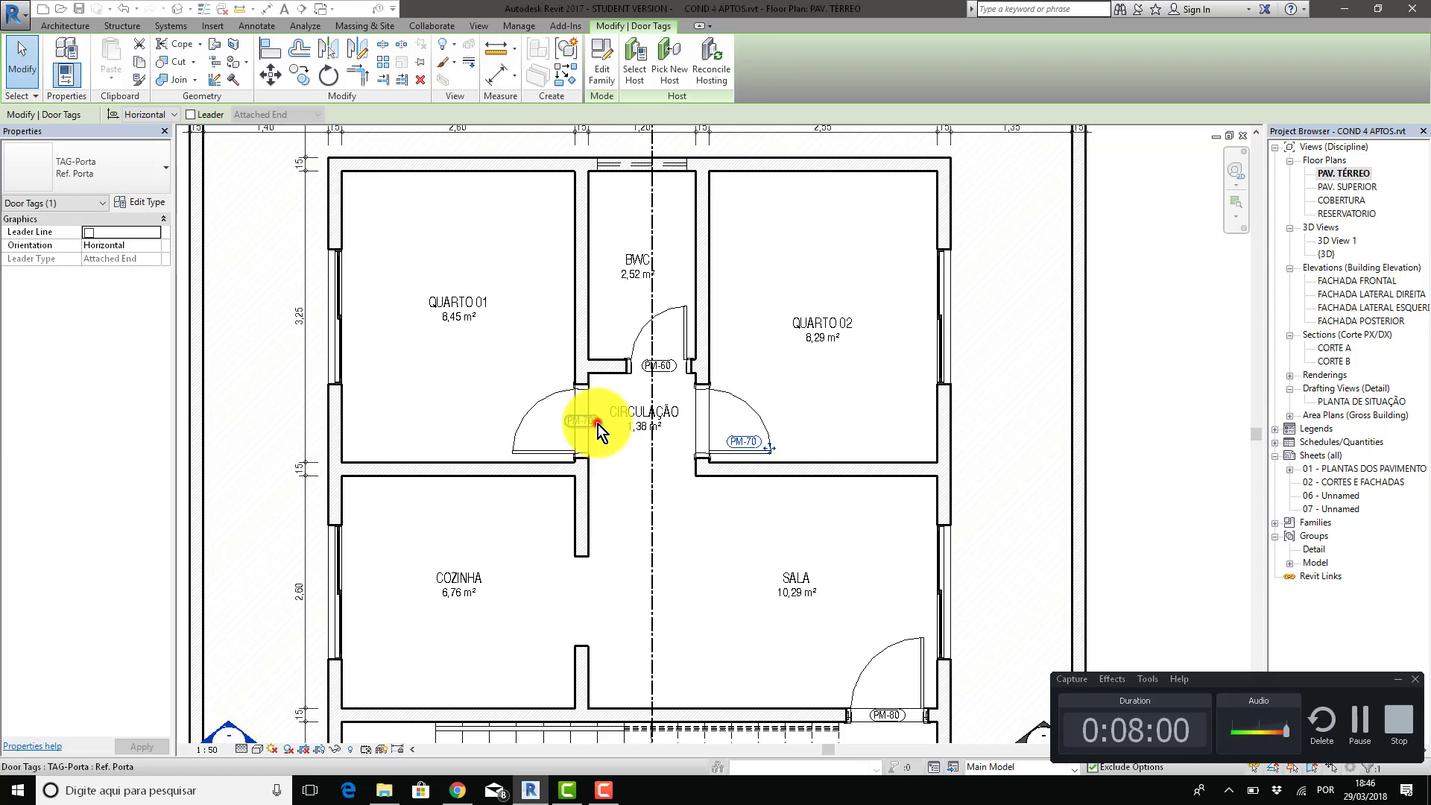
drag(598, 423, 576, 443)
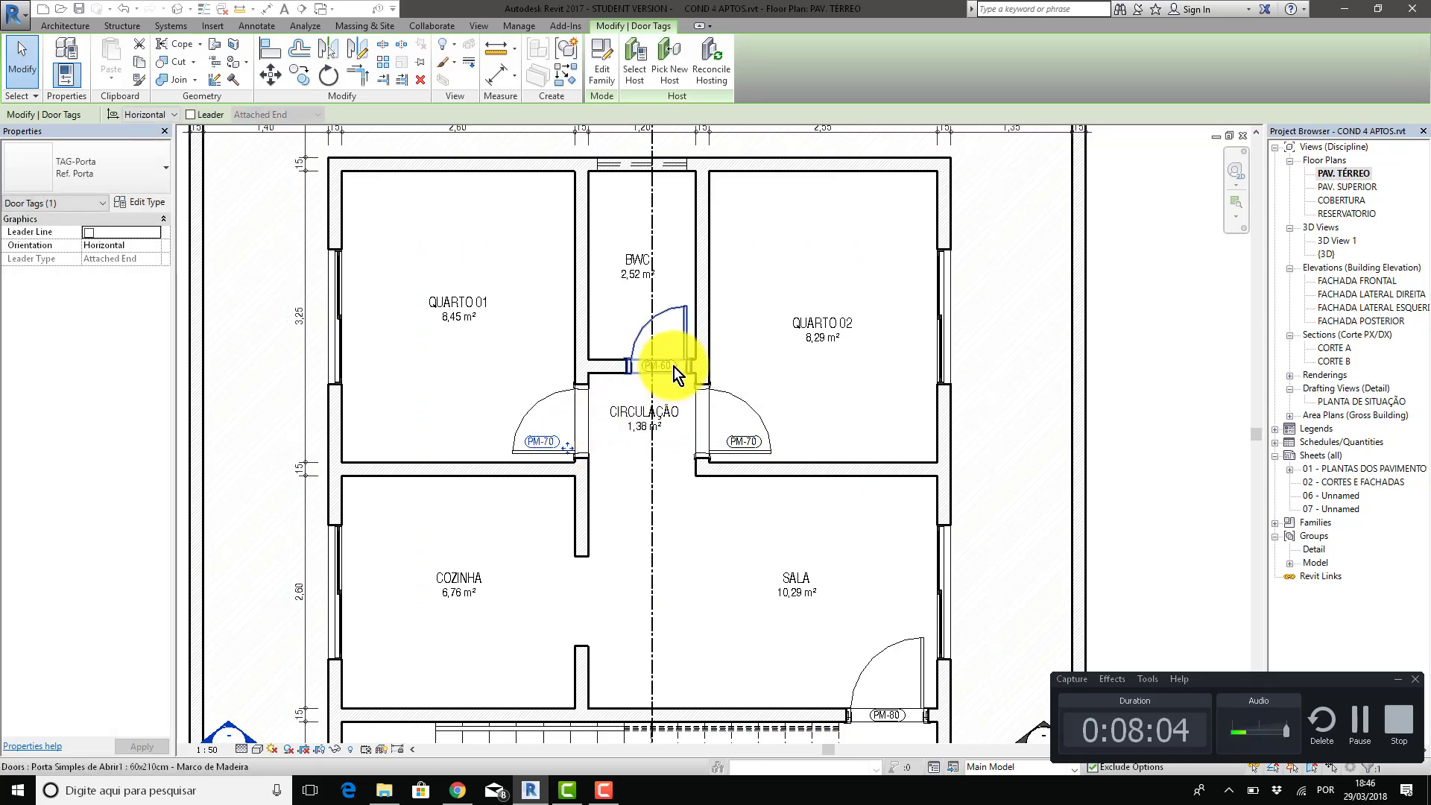
Rotate the BWC door's PM-60 tag vertical and place it beside the door leaf.
drag(681, 370, 689, 335)
scroll(663, 309, up, 3)
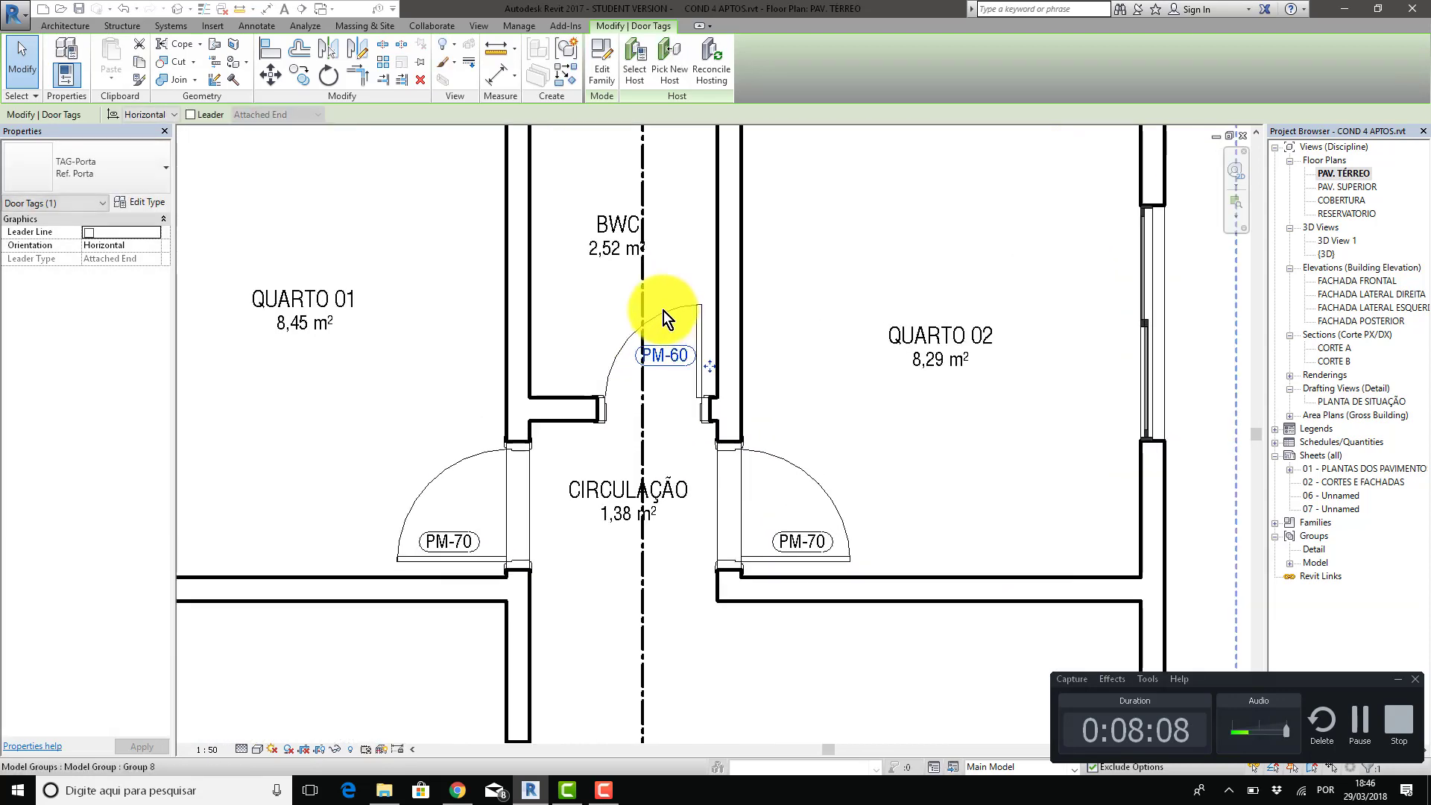
middle_drag(663, 311, 571, 386)
scroll(574, 389, up, 2)
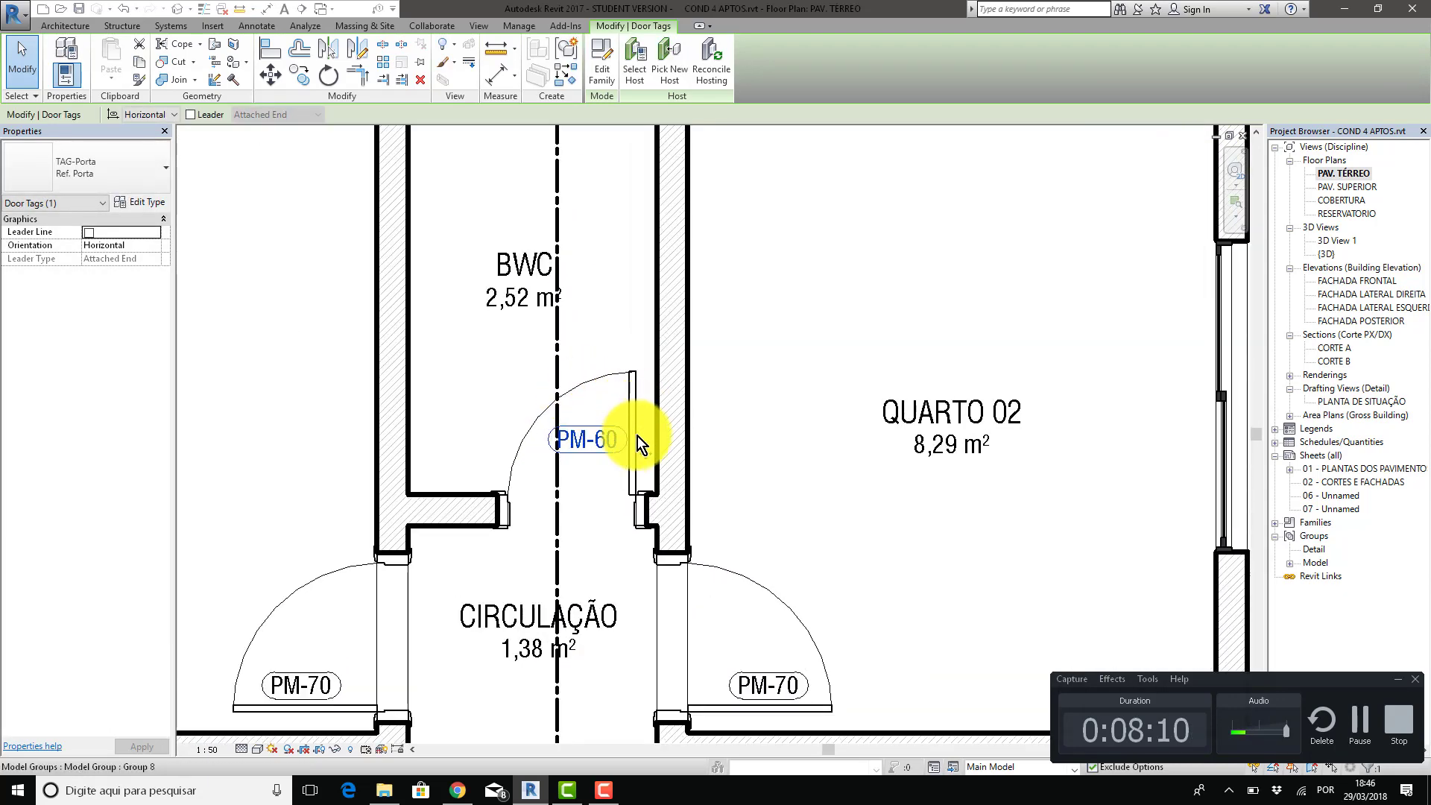
key(space)
drag(603, 380, 622, 364)
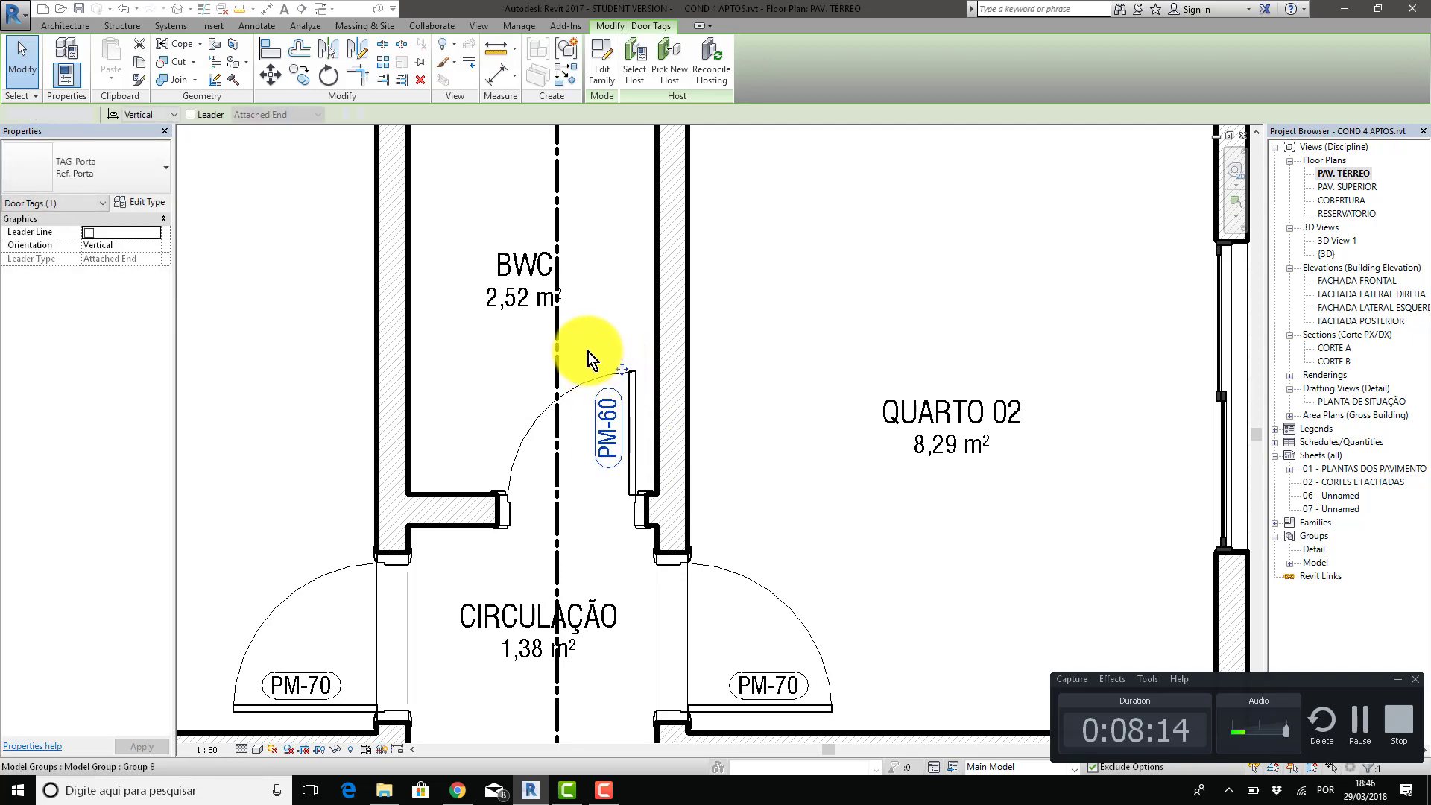
click(589, 357)
scroll(589, 357, down, 3)
scroll(543, 394, down, 1)
middle_drag(511, 409, 497, 191)
scroll(518, 445, down, 1)
scroll(539, 495, up, 3)
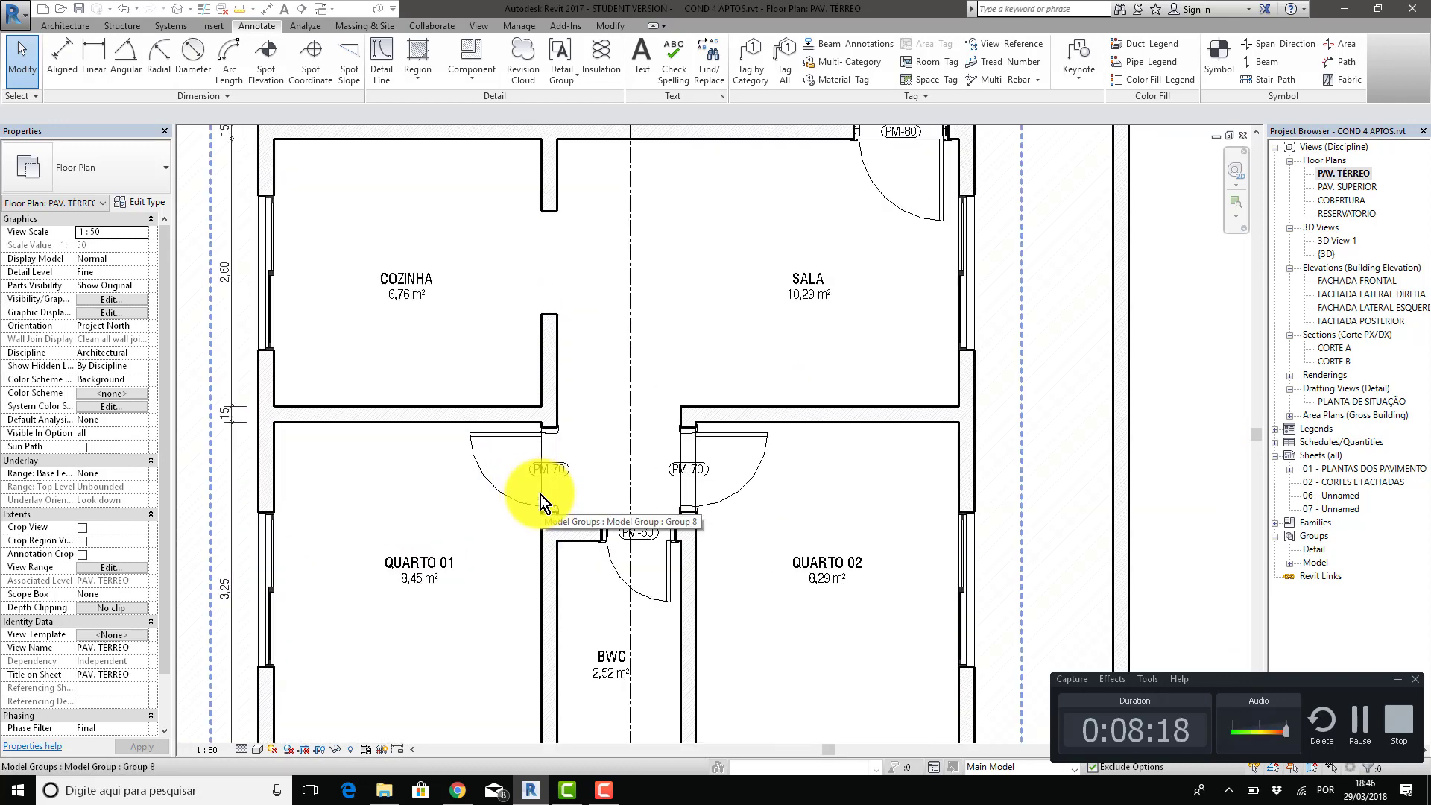
Tag all untagged ground-floor windows with TAG-Janela window tags, such as JA-82.
scroll(540, 494, down, 2)
middle_drag(562, 425, 560, 549)
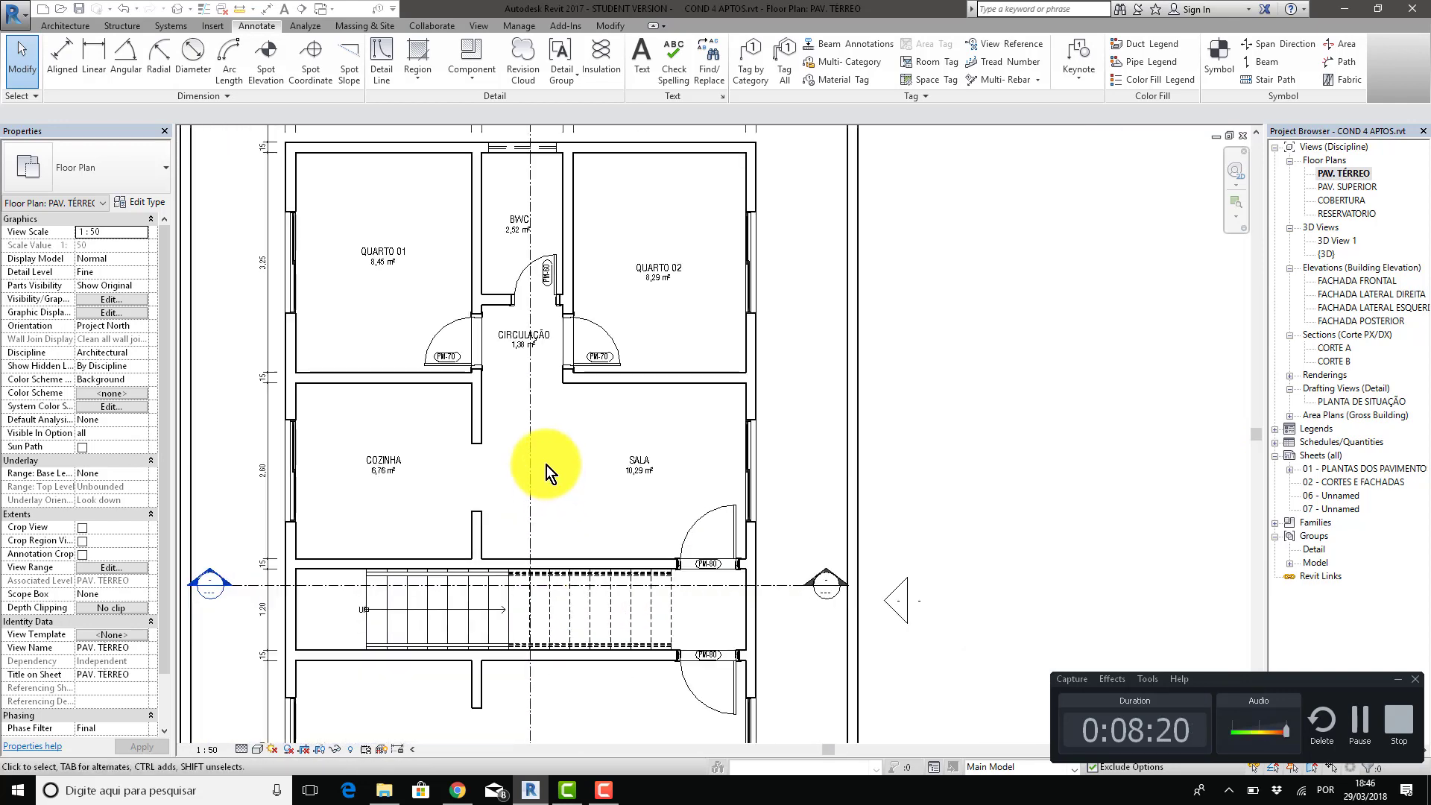
middle_drag(547, 465, 600, 562)
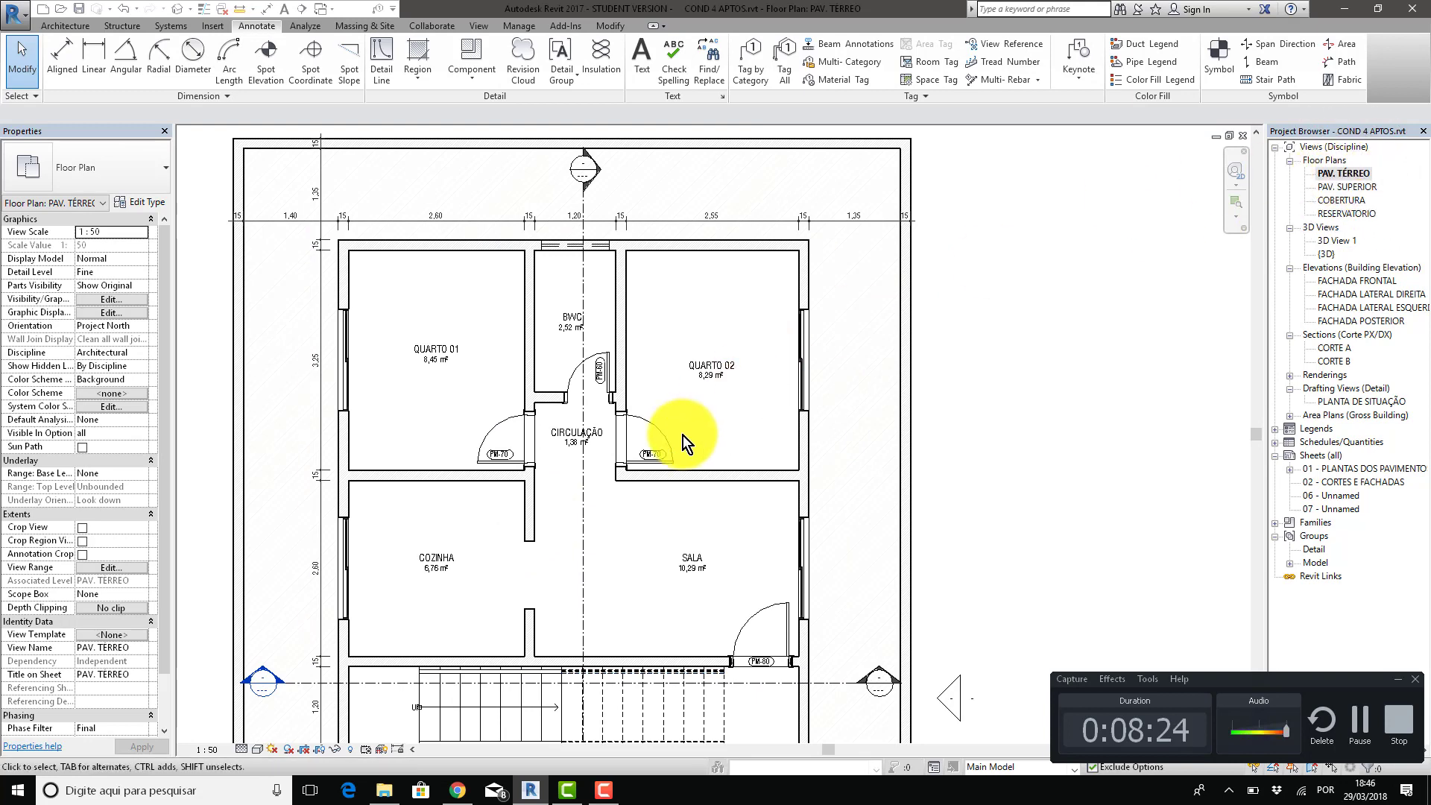
scroll(663, 448, up, 5)
scroll(621, 395, down, 8)
scroll(567, 390, up, 2)
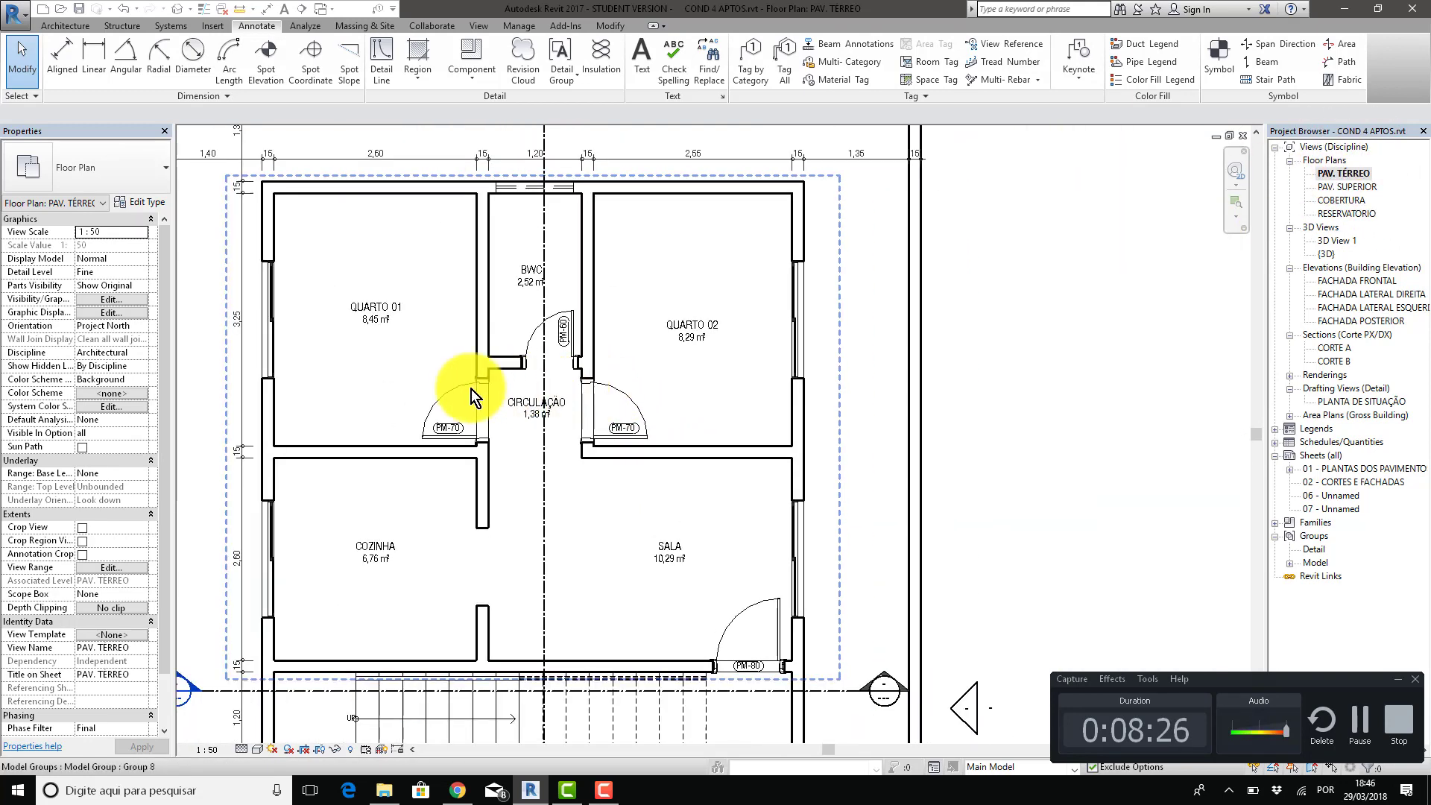
scroll(524, 419, up, 2)
scroll(639, 273, up, 3)
scroll(593, 271, down, 2)
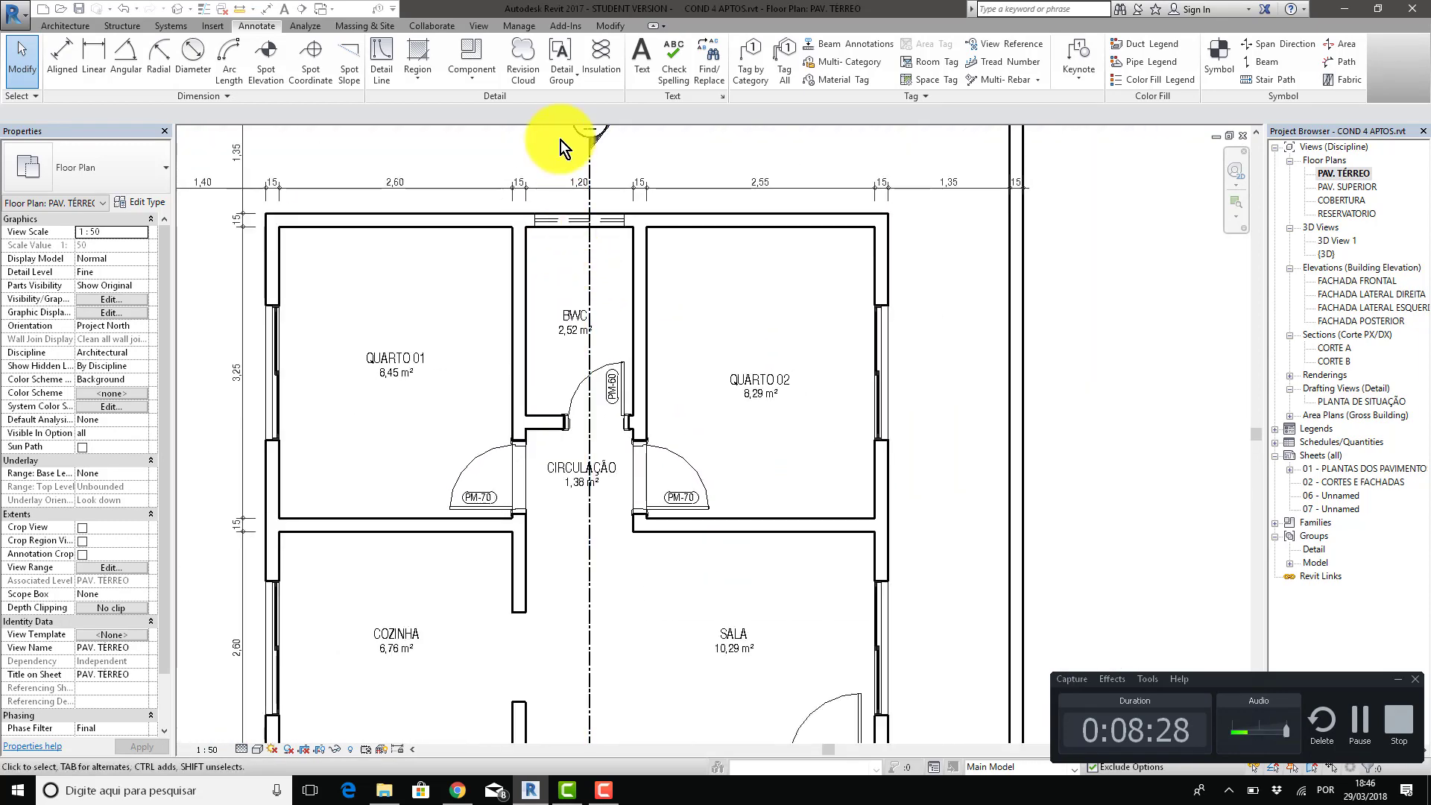
click(783, 60)
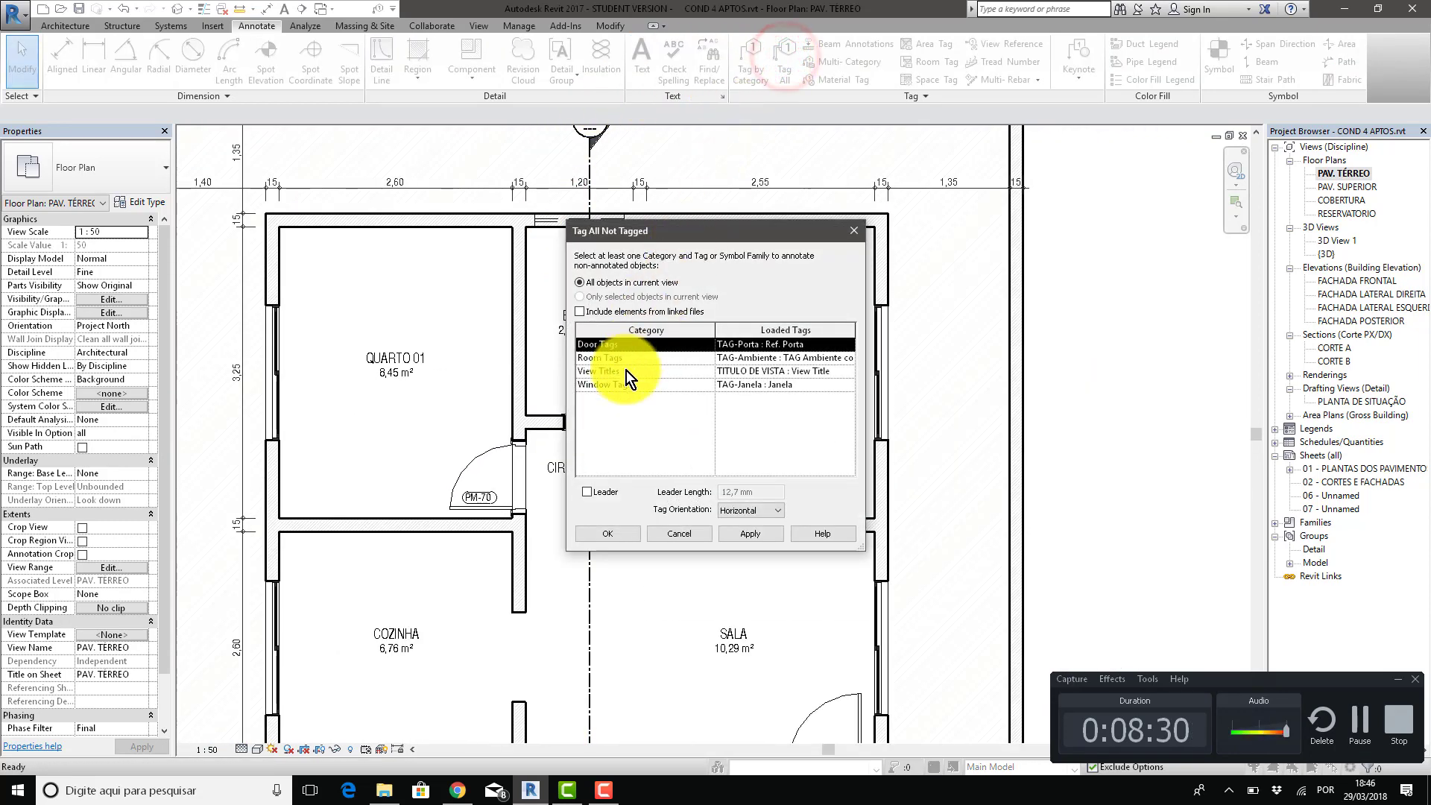
click(627, 384)
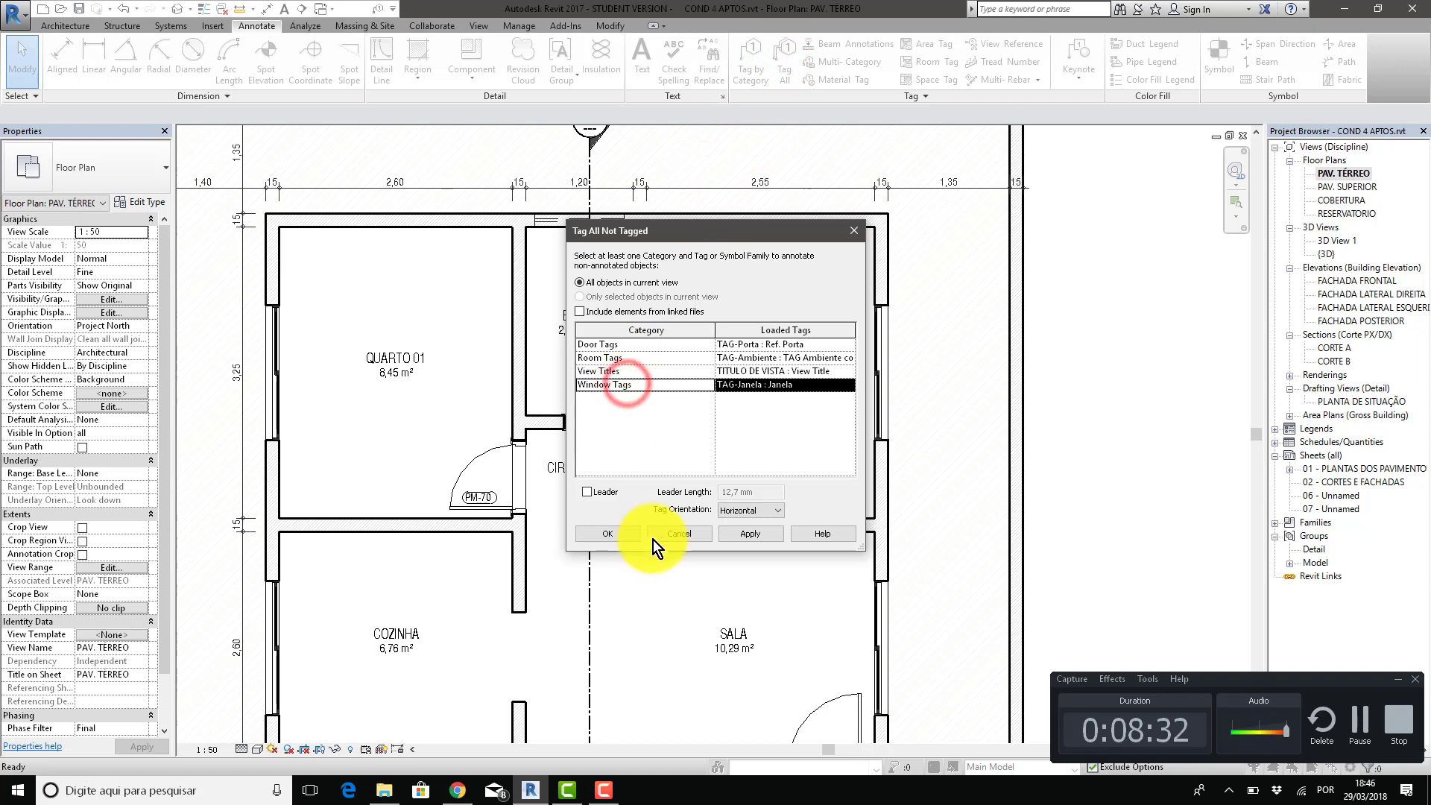
click(600, 534)
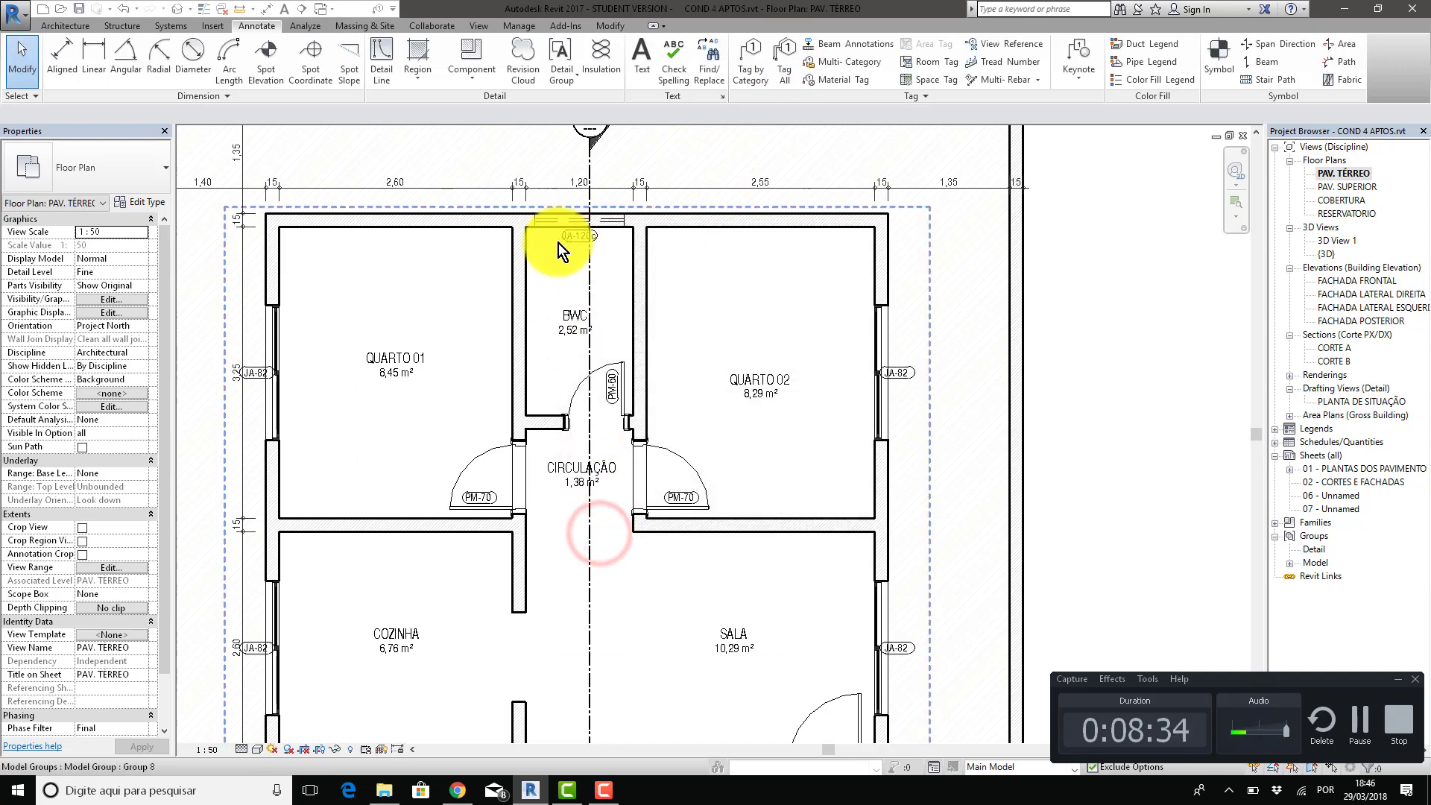
Nudge the JA-82 tag beside QUARTO 02 slightly away from its window.
click(901, 375)
scroll(914, 382, up, 2)
drag(890, 381, 895, 380)
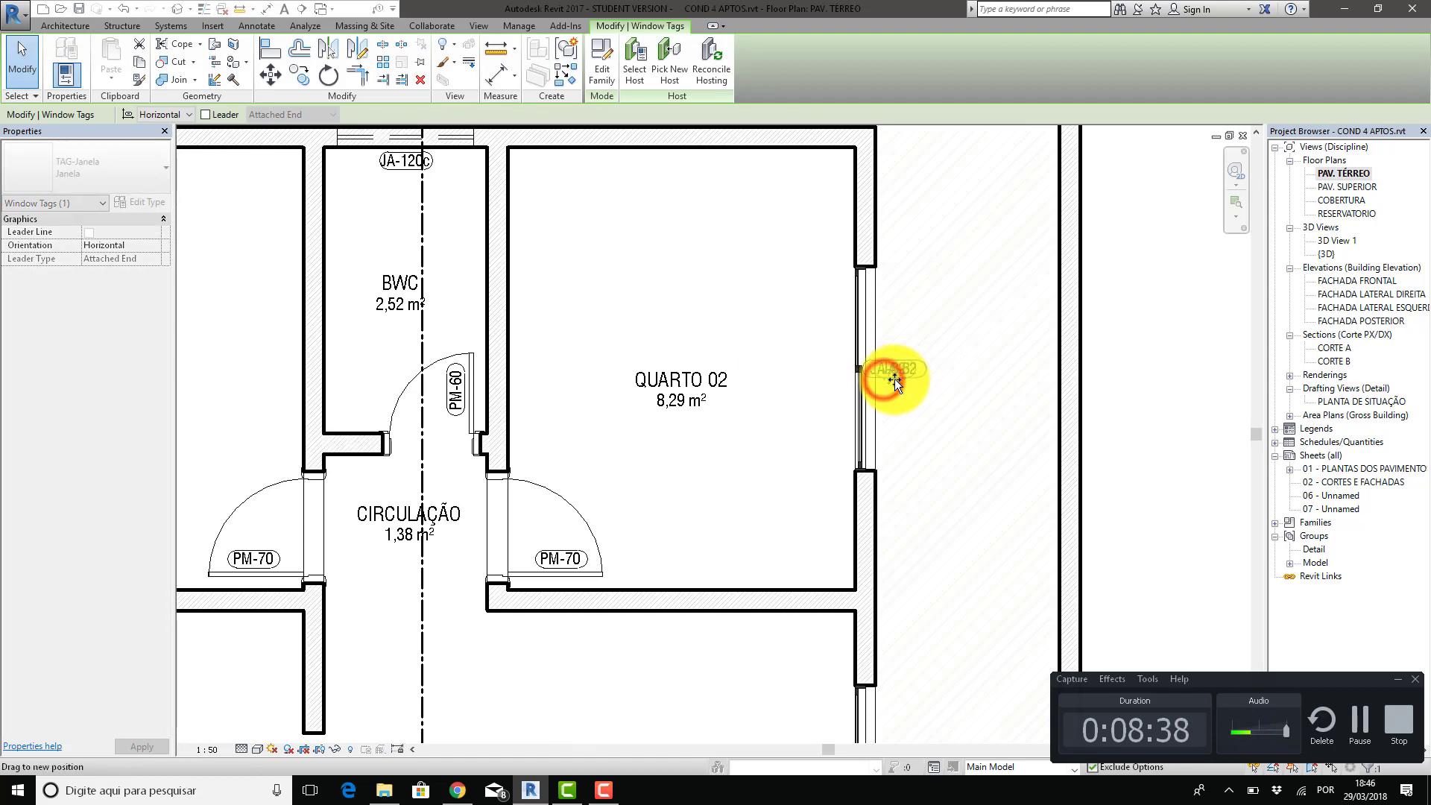
key(Escape)
Change the JA-82 tag label to J01 and confirm it for all windows of that type.
scroll(914, 380, up, 2)
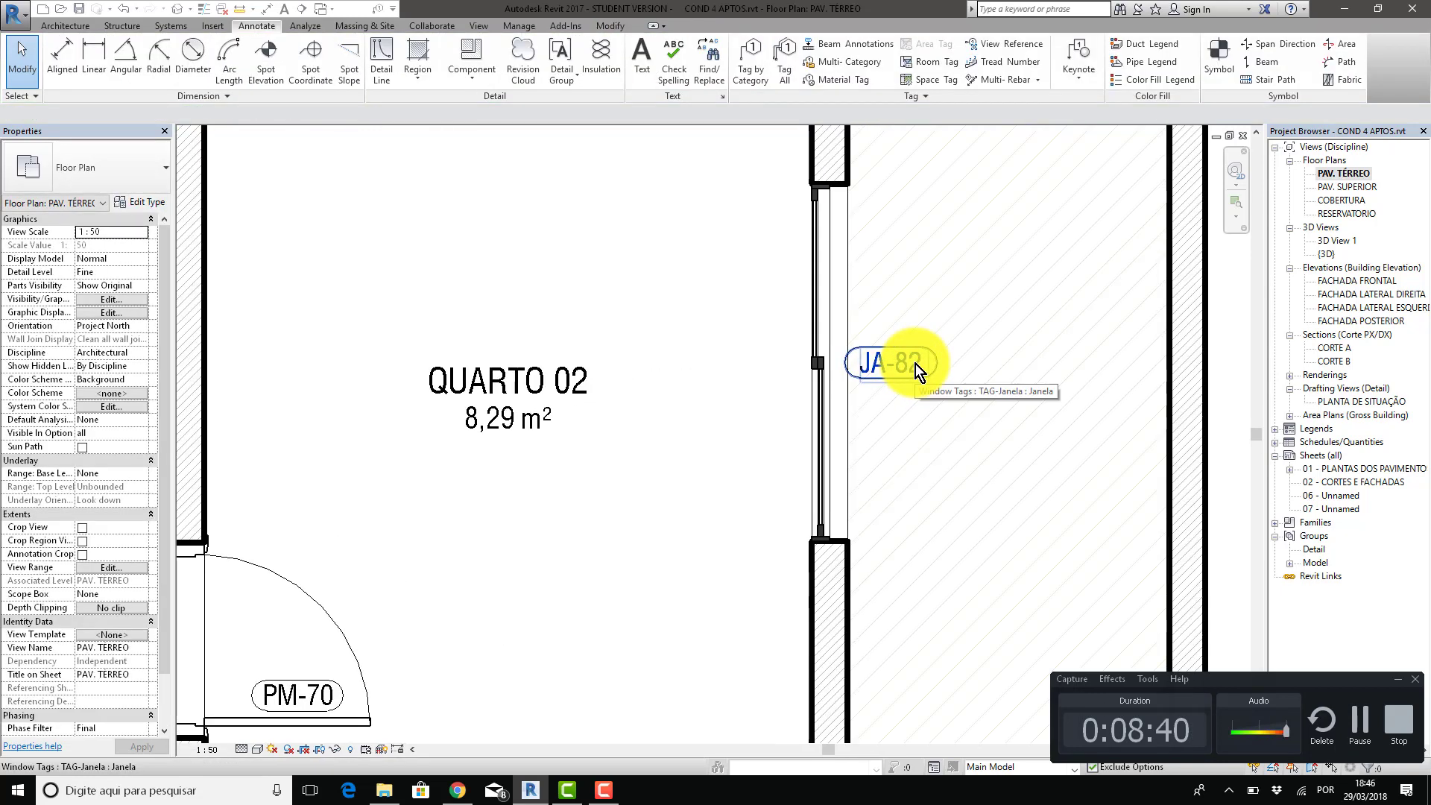
scroll(916, 363, up, 2)
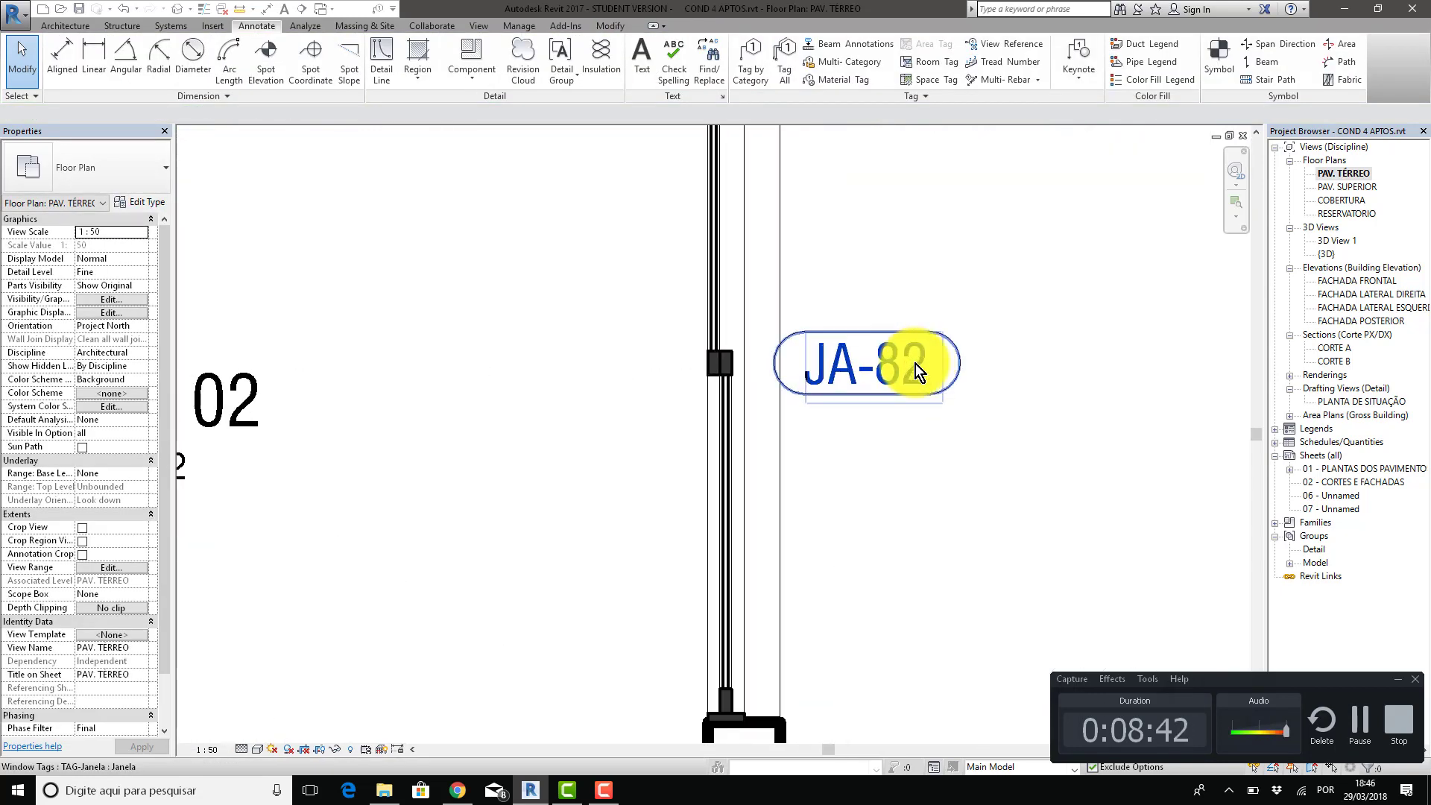
double_click(916, 364)
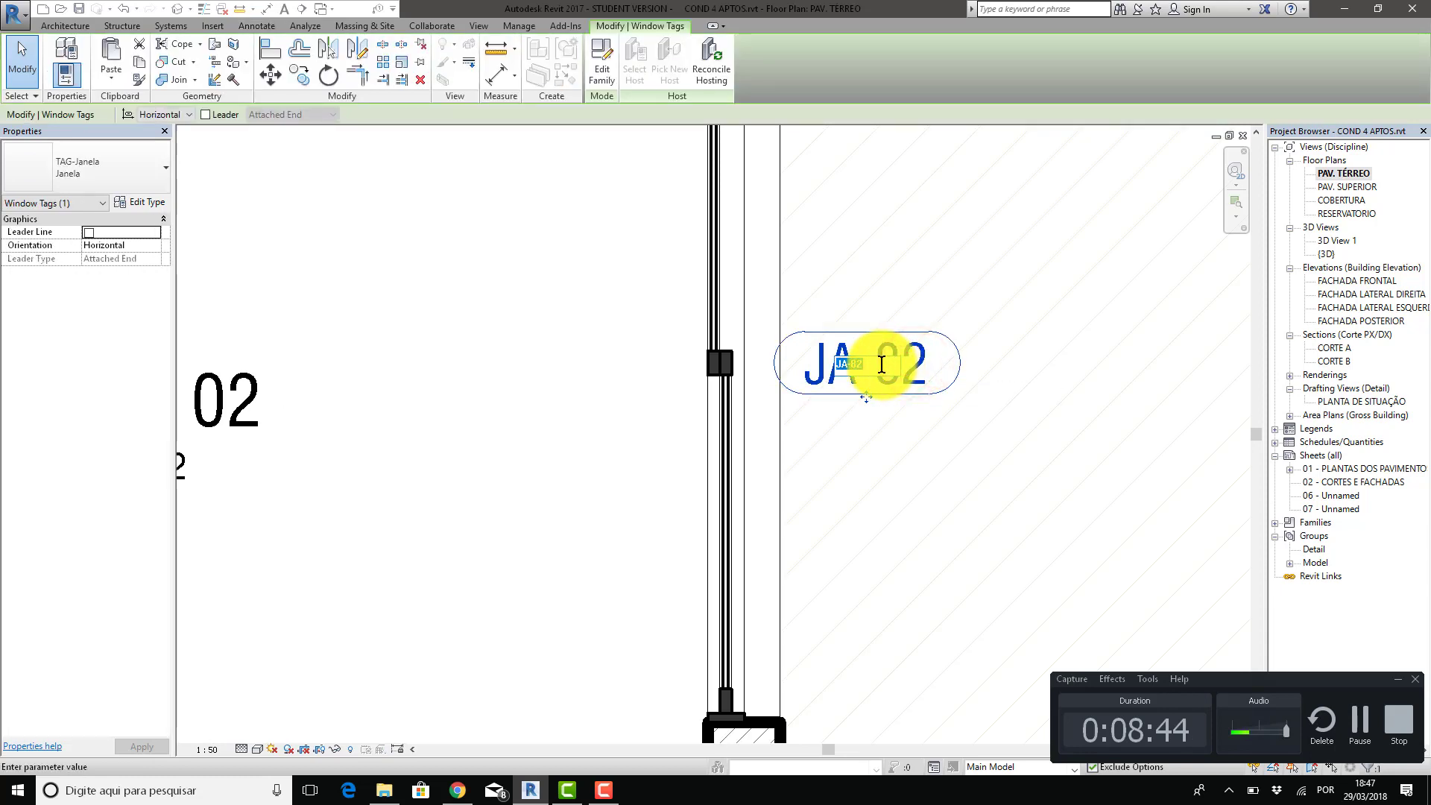
click(880, 366)
drag(855, 366, 834, 371)
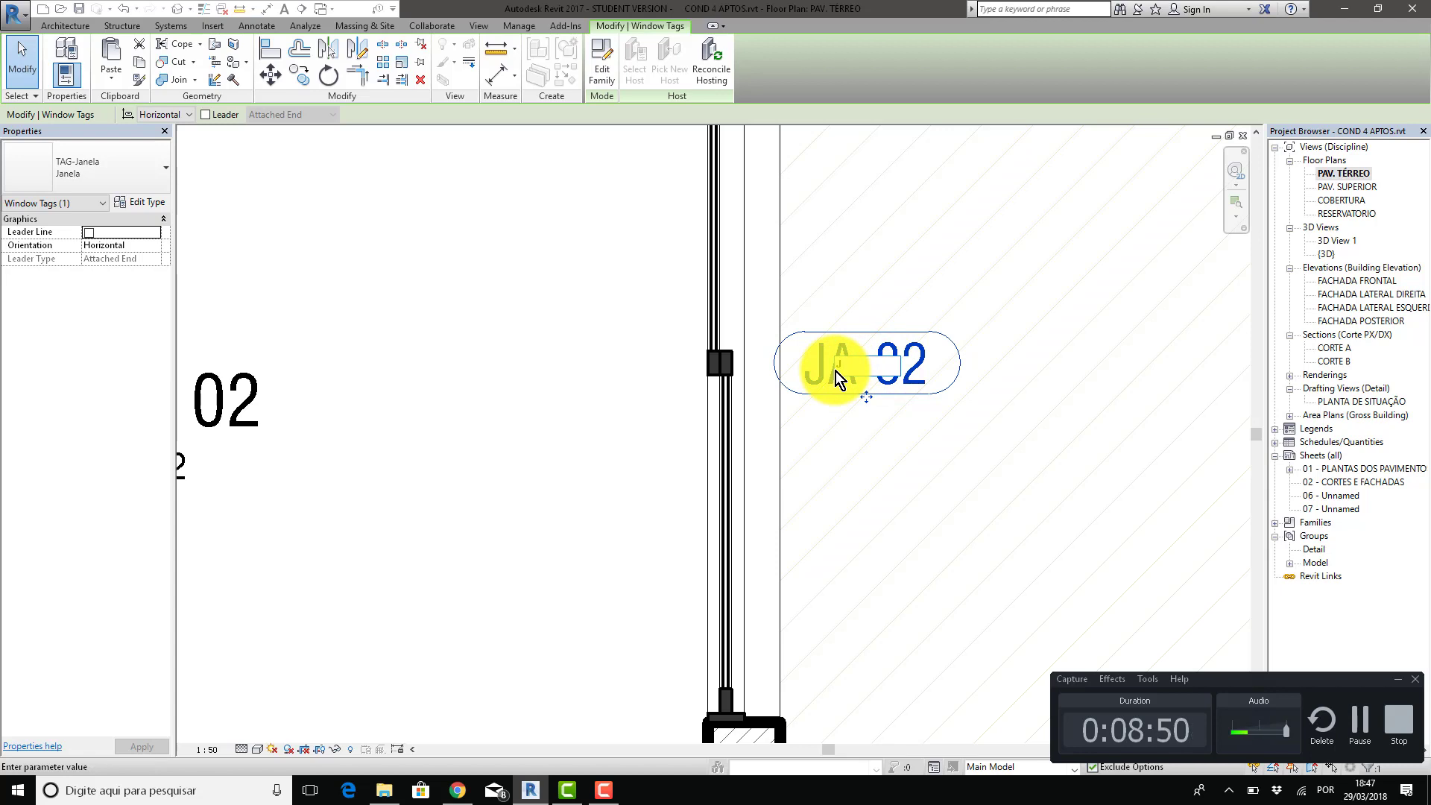
key(Return)
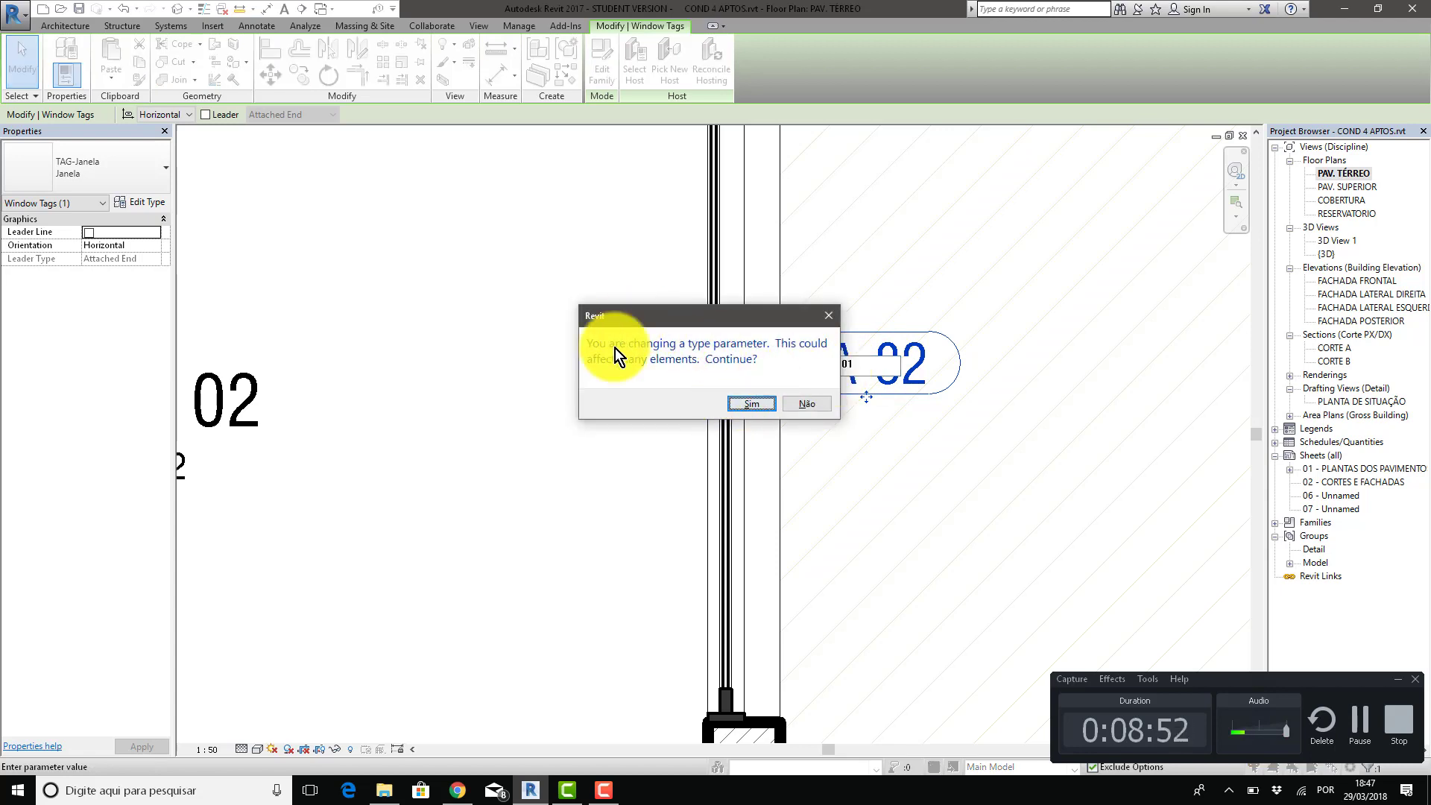
click(757, 404)
Rotate the QUARTO 02 J01 window tag vertical and move it against its window.
click(802, 409)
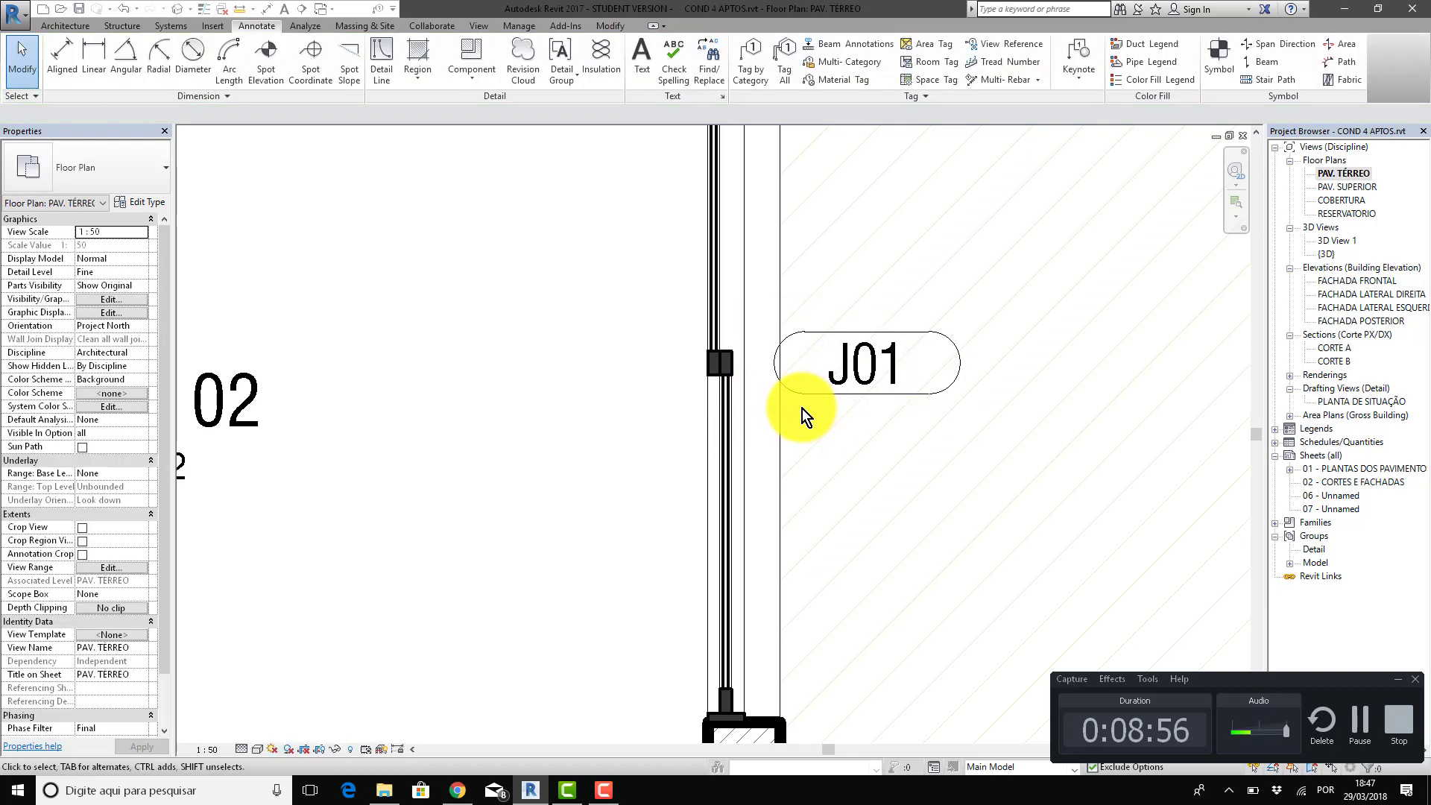
scroll(801, 409, down, 2)
scroll(802, 408, down, 2)
scroll(801, 408, down, 1)
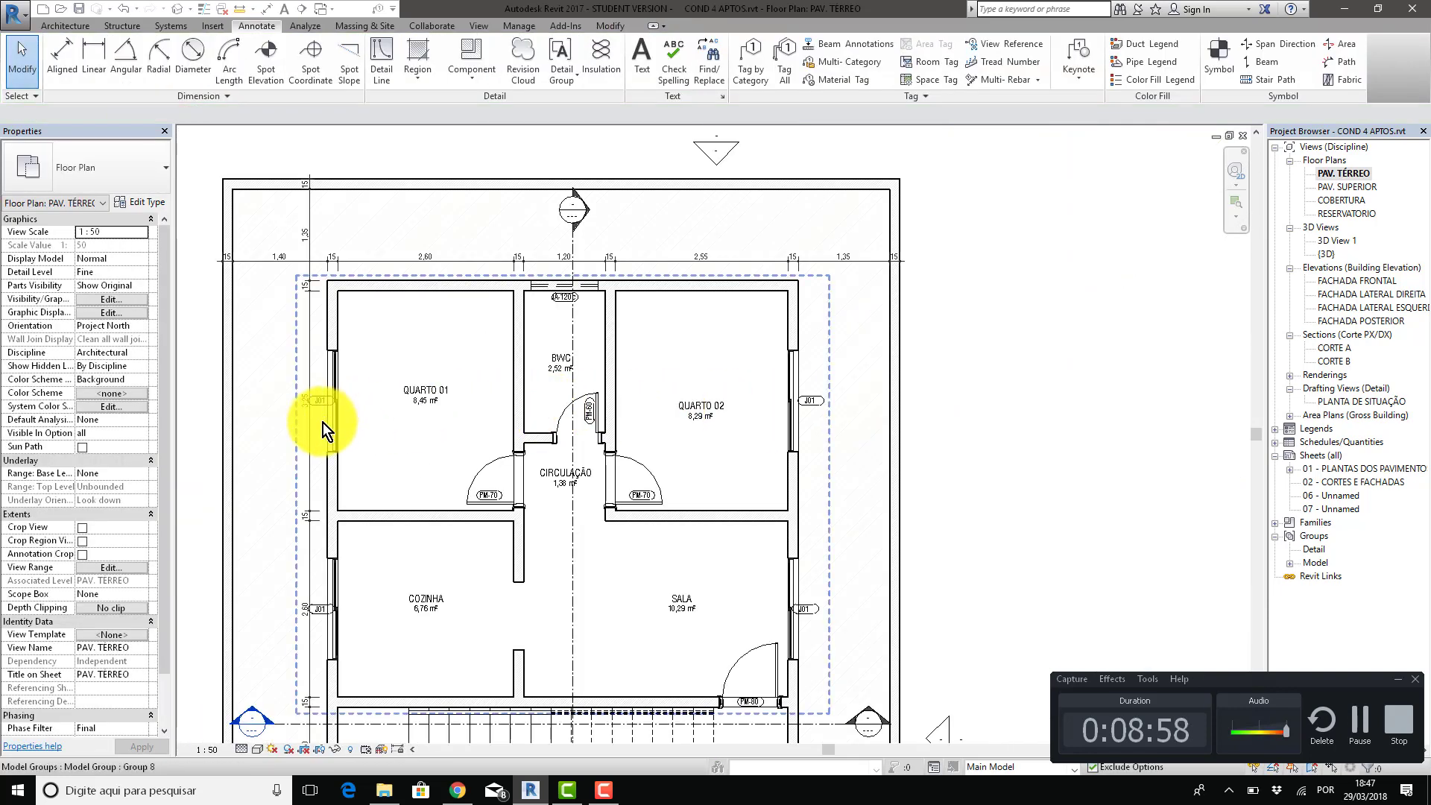
scroll(341, 639, up, 1)
scroll(281, 582, up, 2)
scroll(270, 559, up, 2)
scroll(270, 559, up, 2)
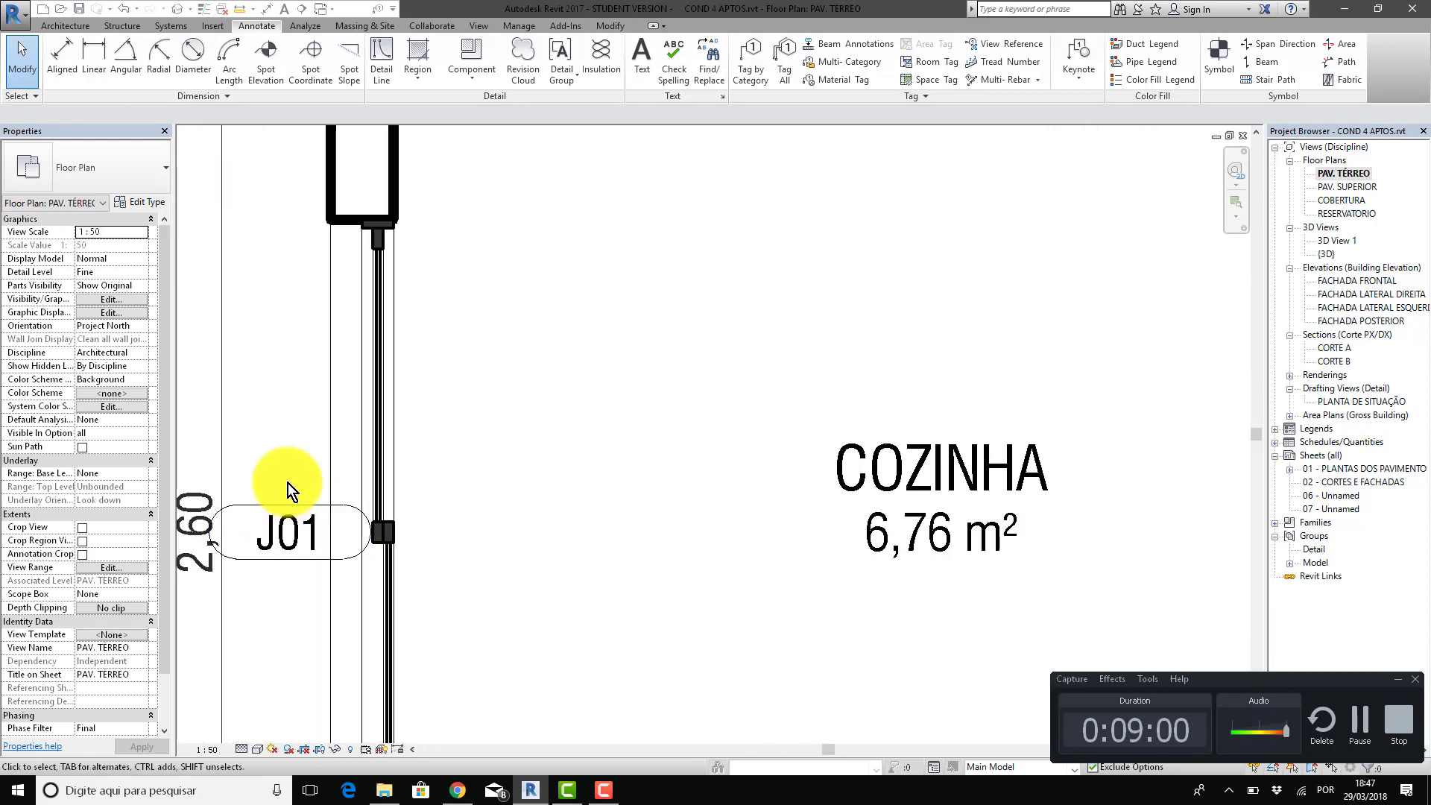
scroll(287, 483, down, 4)
scroll(906, 571, up, 2)
scroll(905, 534, up, 2)
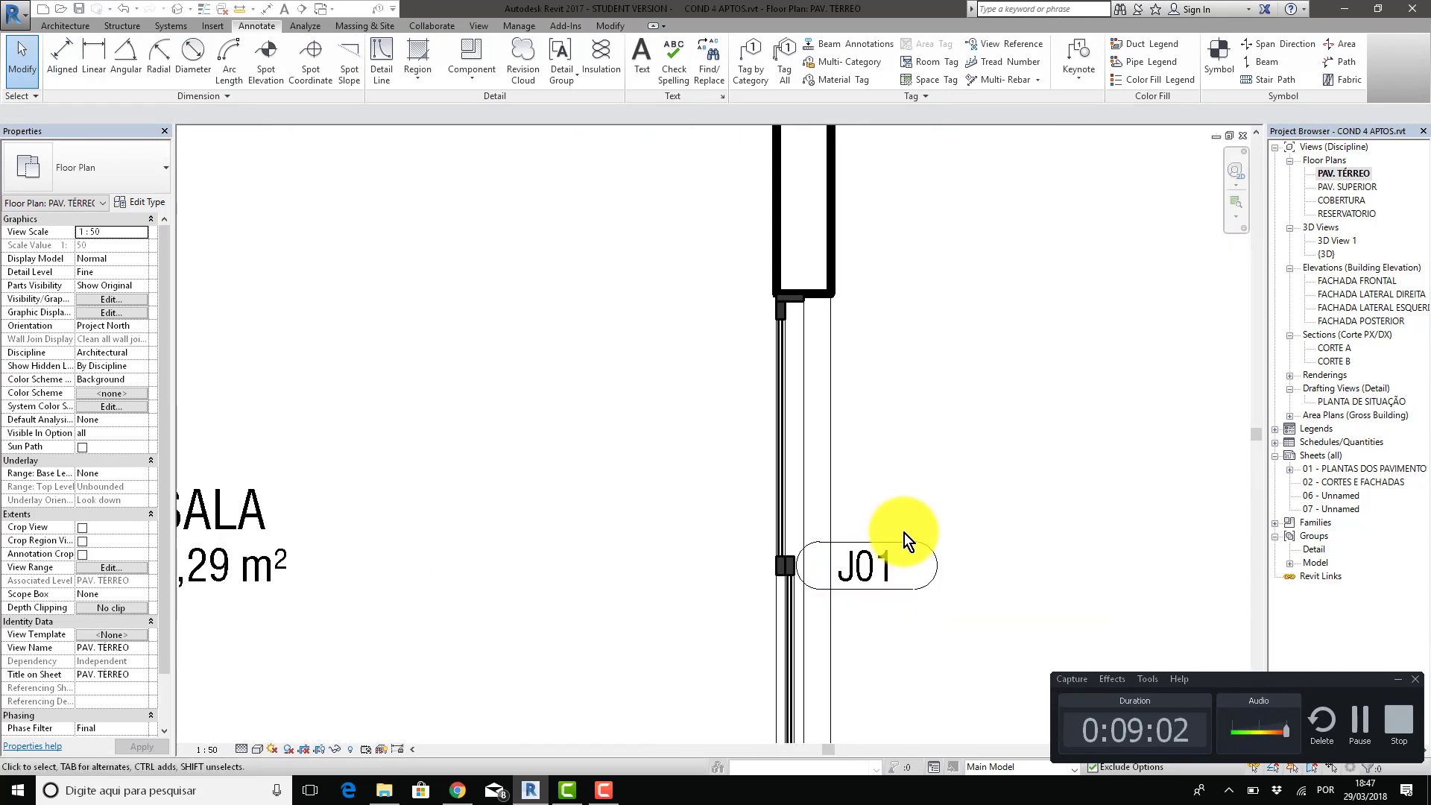
scroll(905, 534, down, 2)
scroll(887, 462, down, 1)
scroll(1019, 350, up, 1)
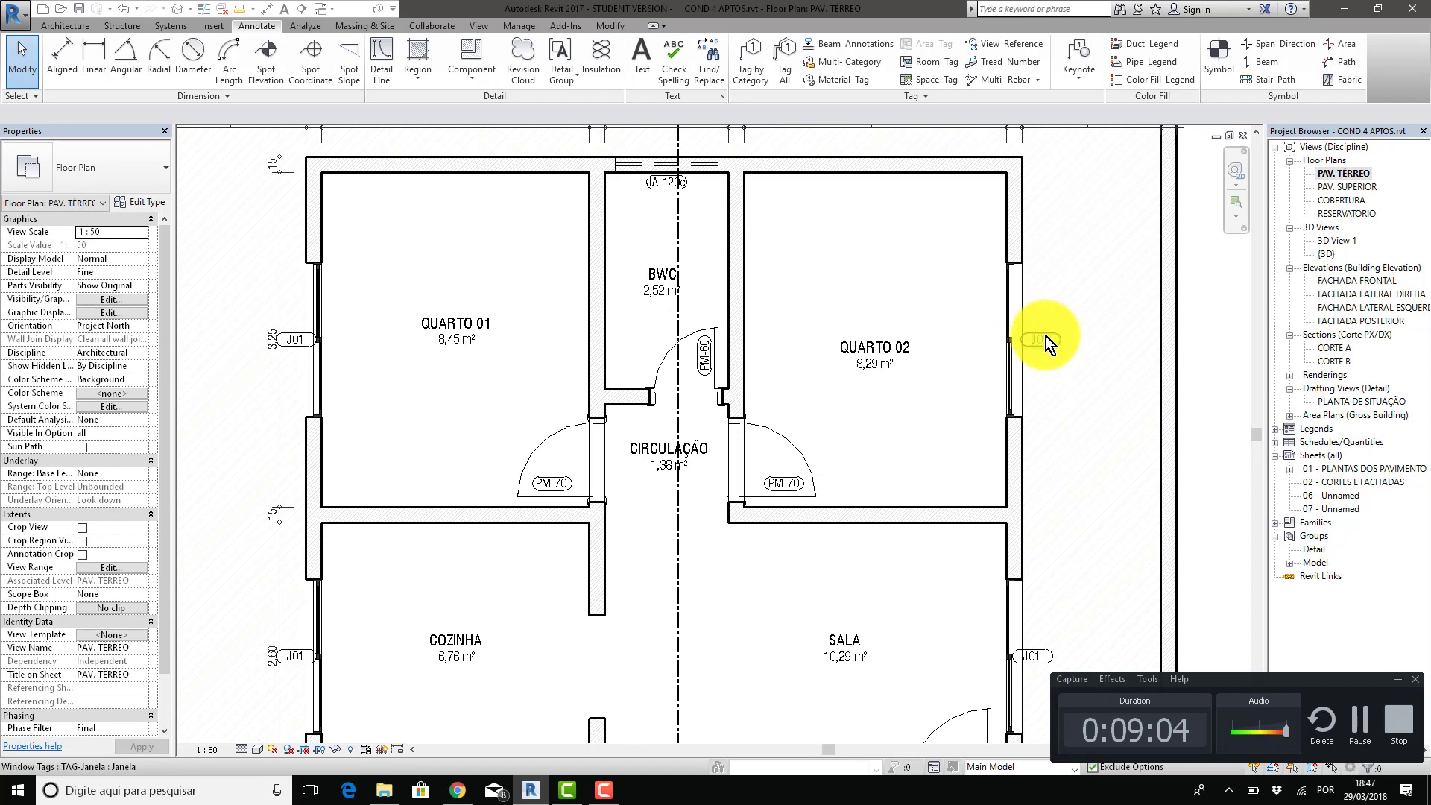
click(1046, 336)
scroll(1047, 341, up, 2)
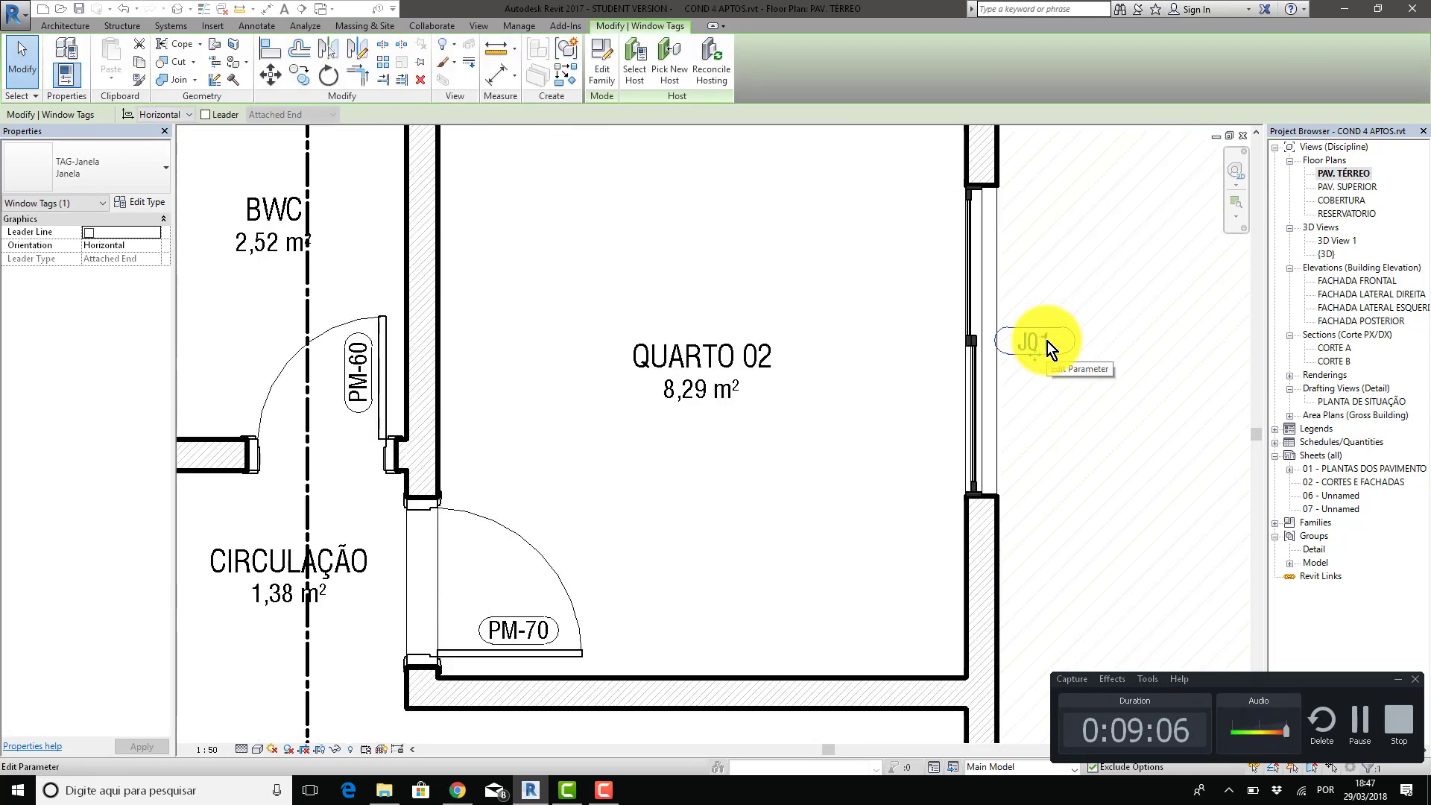
key(space)
drag(1047, 341, 954, 343)
click(877, 380)
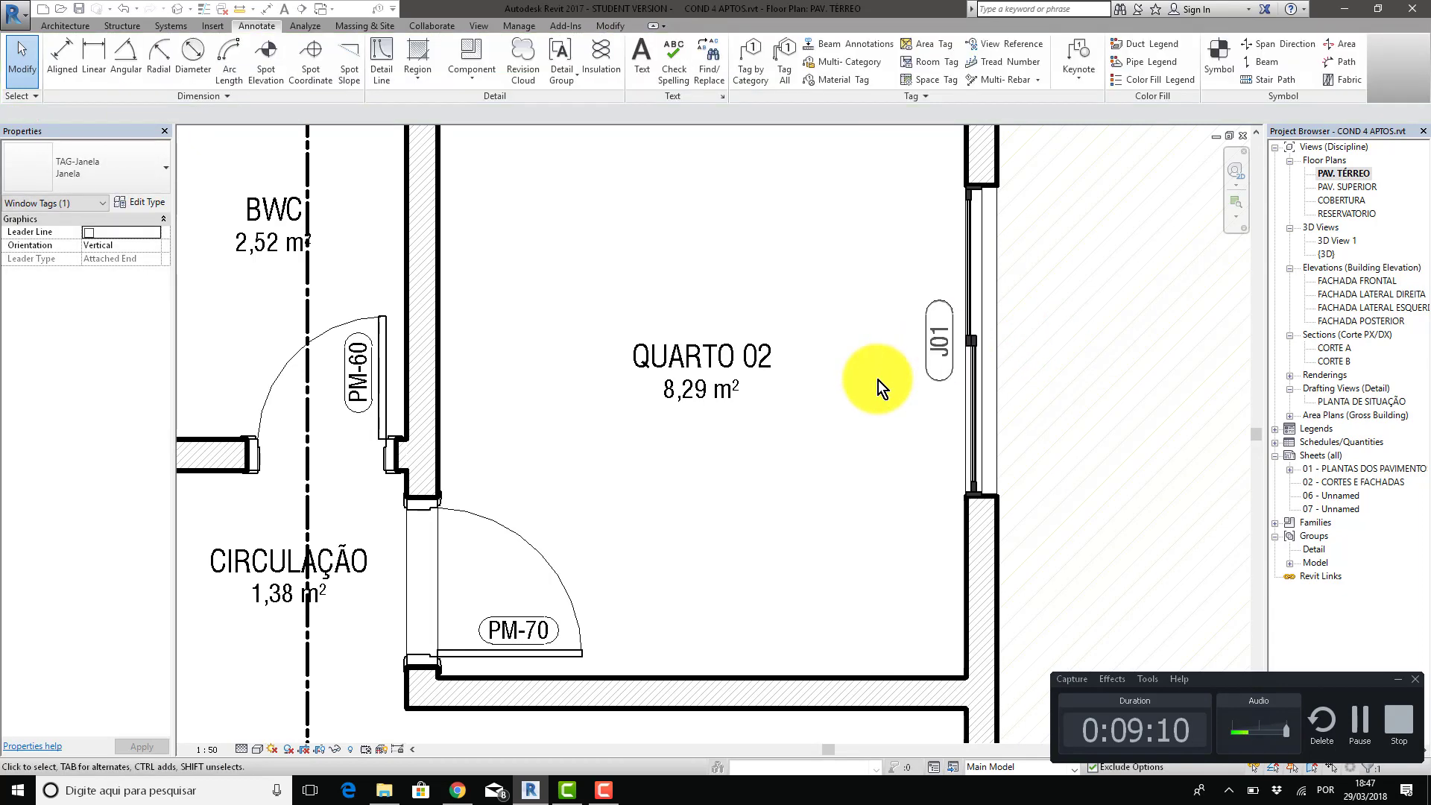
scroll(877, 380, down, 3)
scroll(877, 390, down, 2)
middle_drag(828, 433, 673, 324)
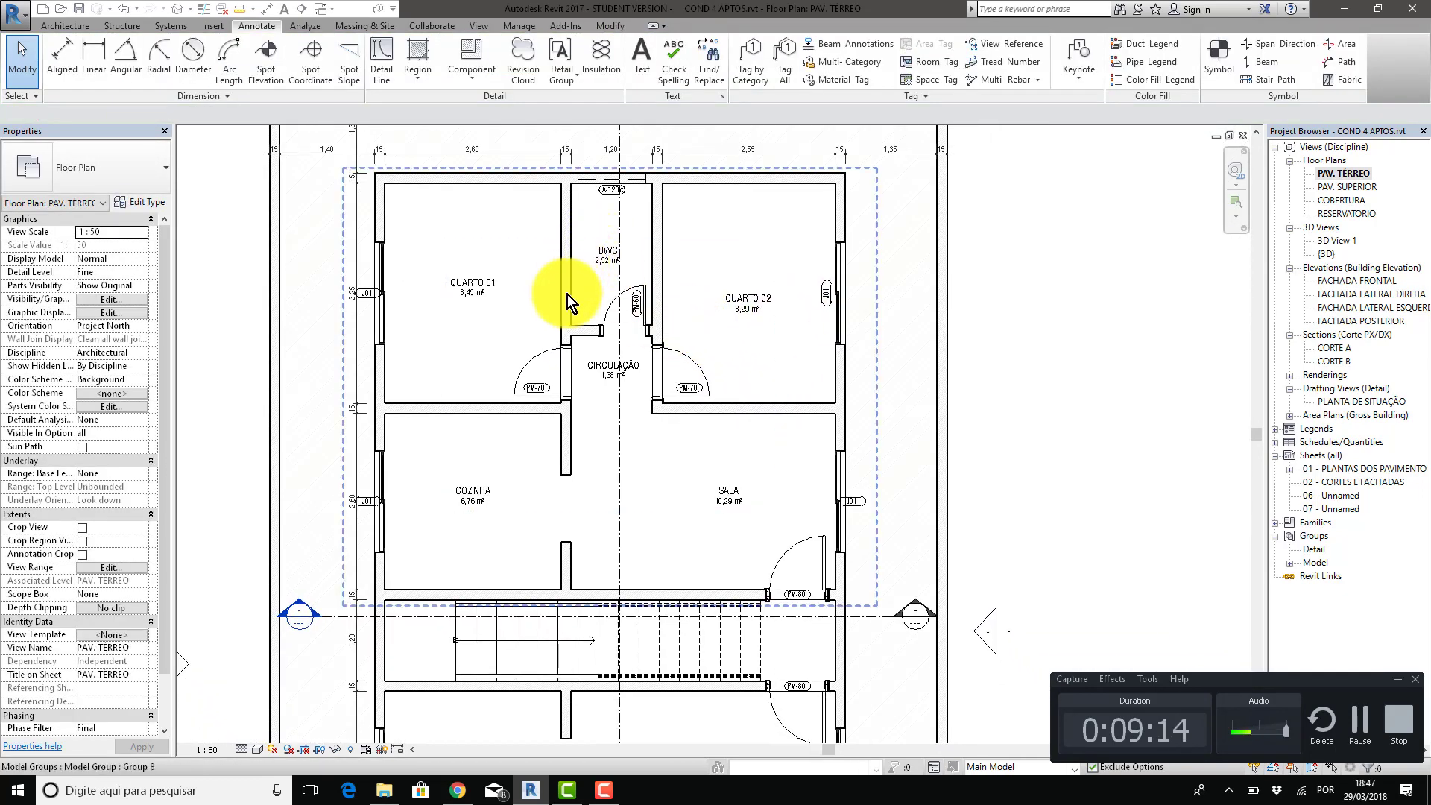
scroll(589, 343, up, 1)
scroll(608, 335, up, 1)
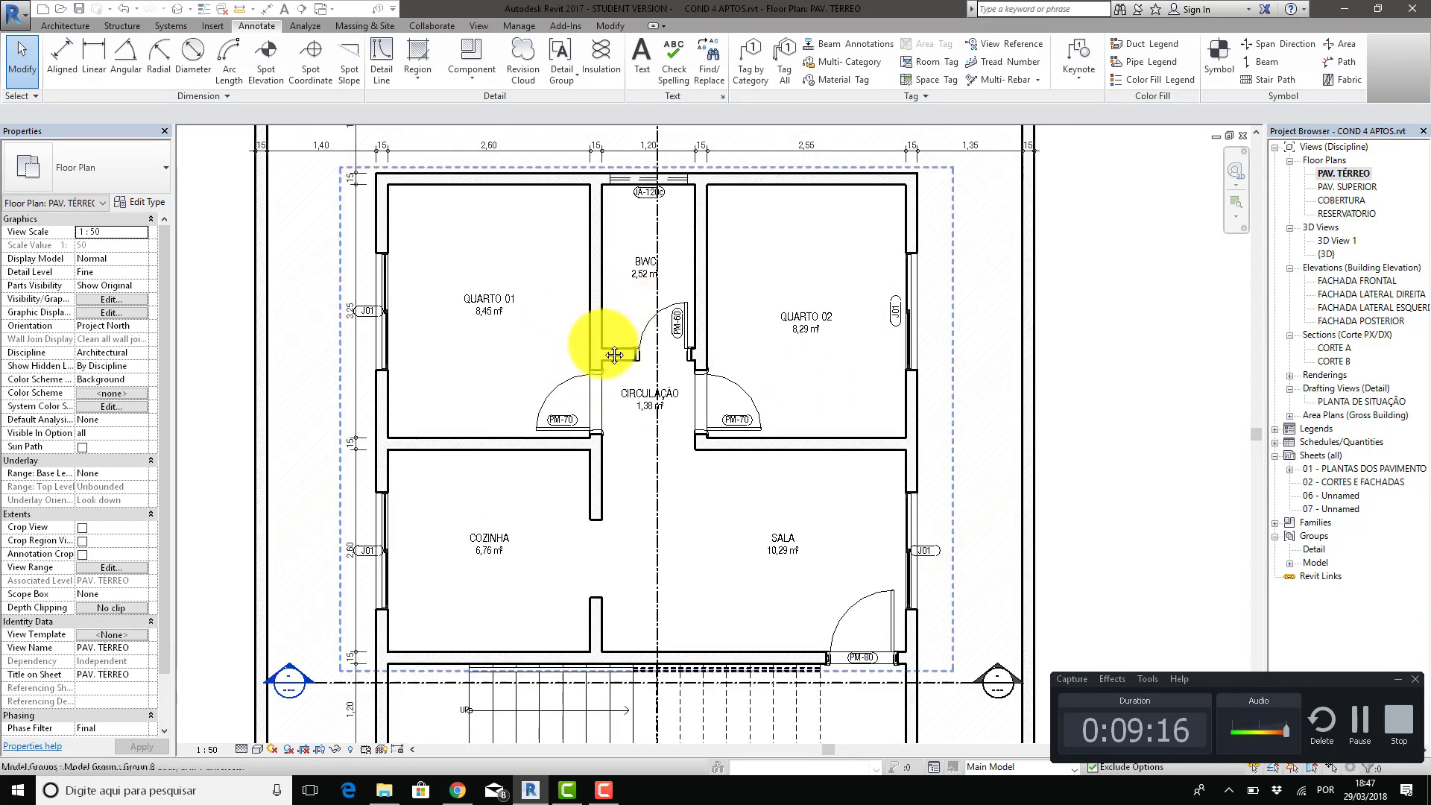
middle_drag(614, 355, 611, 386)
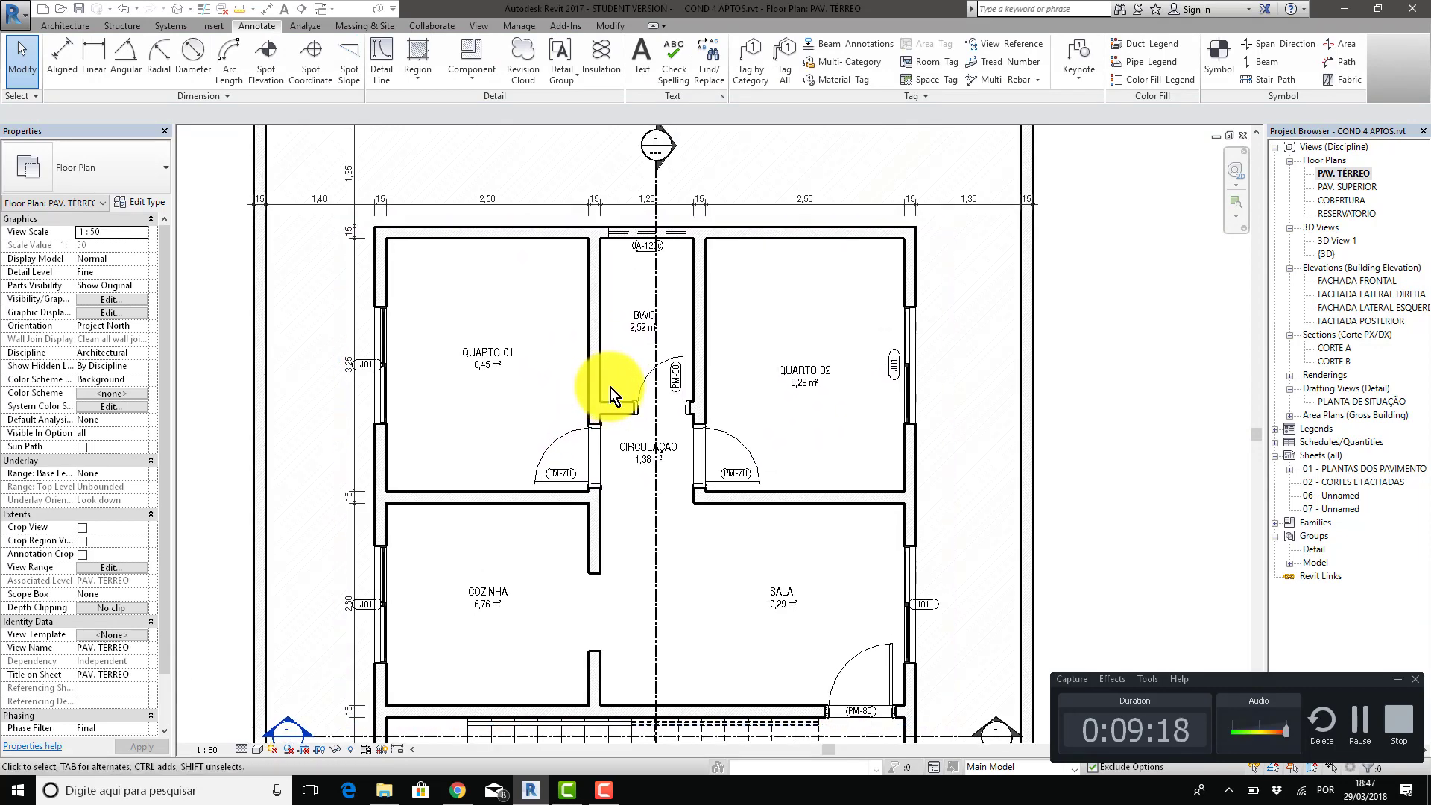